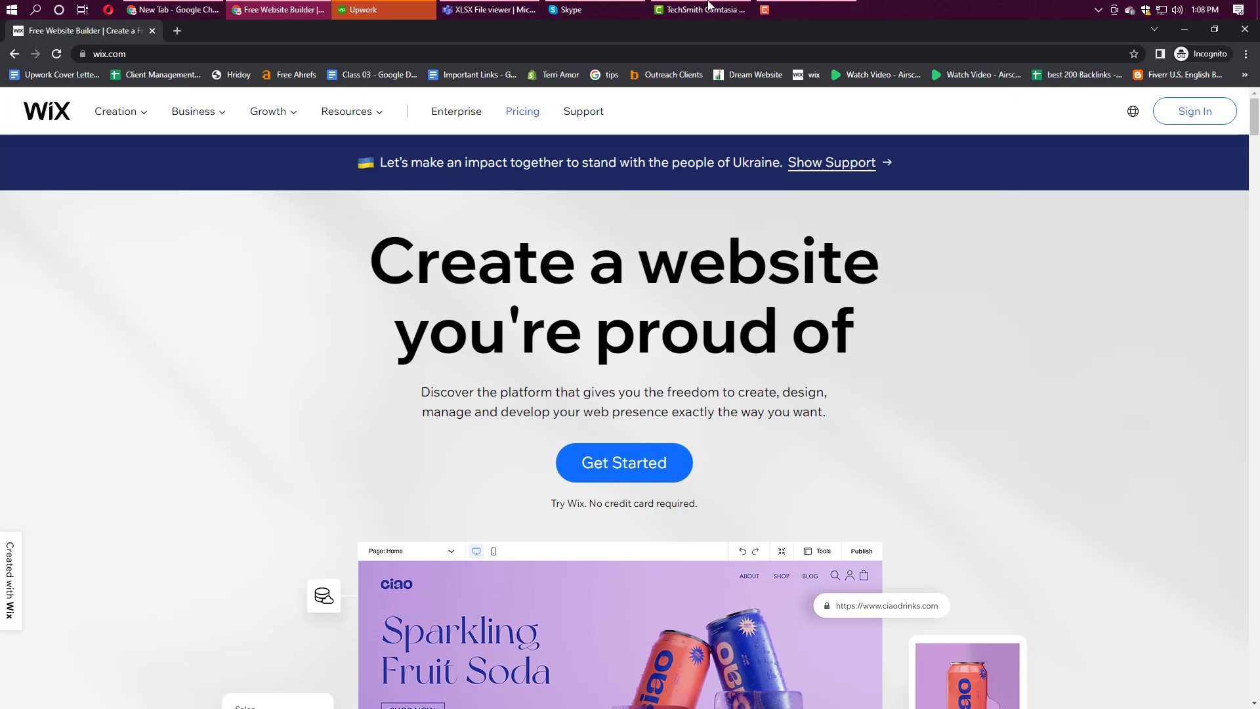
# Step: Leave the Incognito window and bring up the Attorney Access site's Wix dashboard in regular Chrome
pyautogui.click(1176, 33)
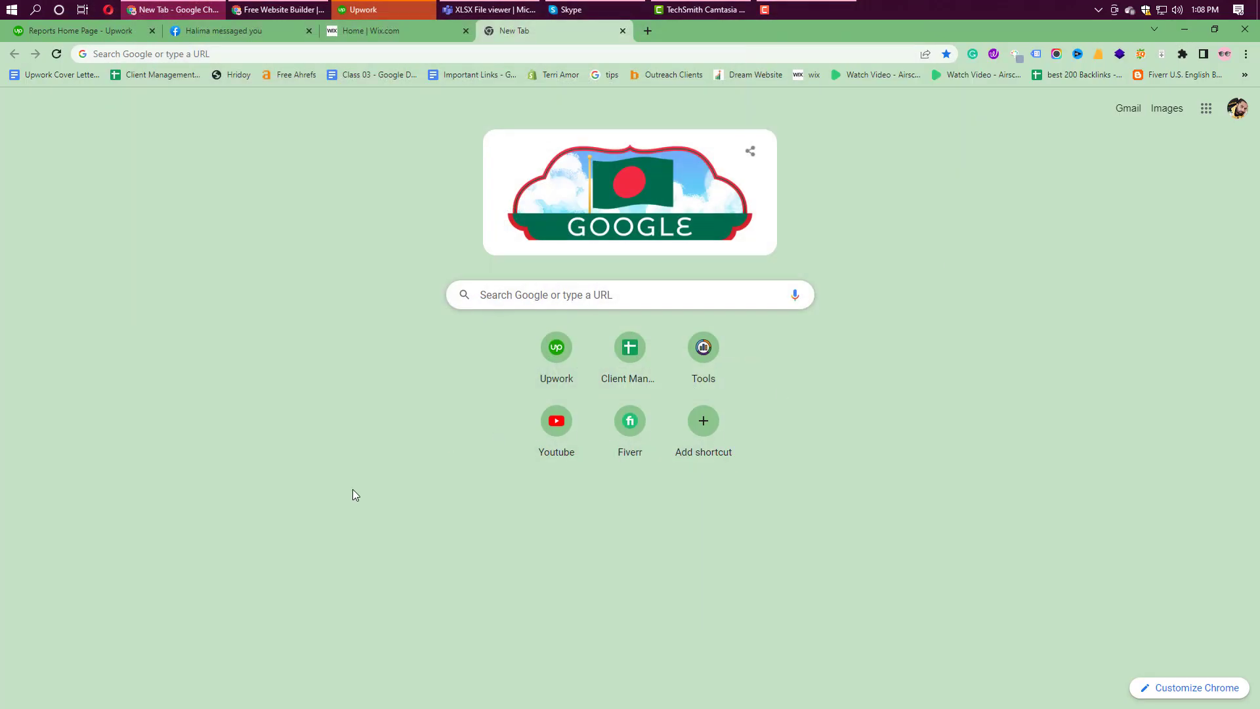
pyautogui.click(386, 32)
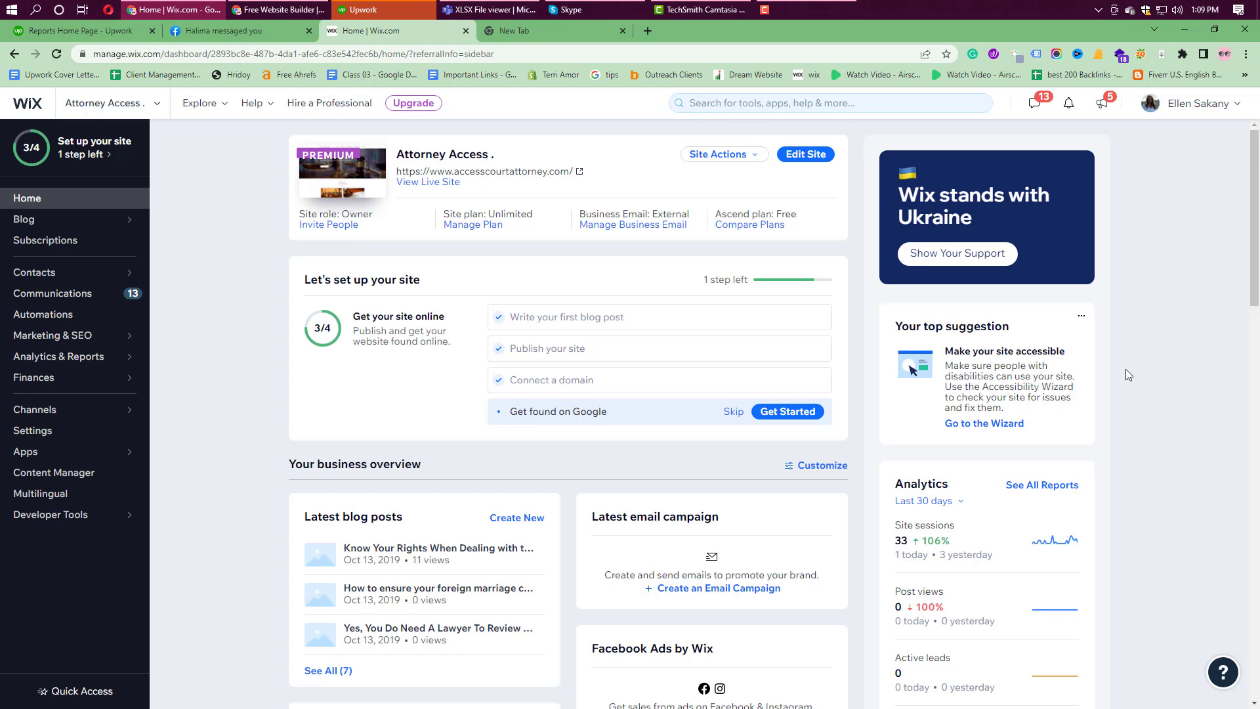
pyautogui.click(782, 5)
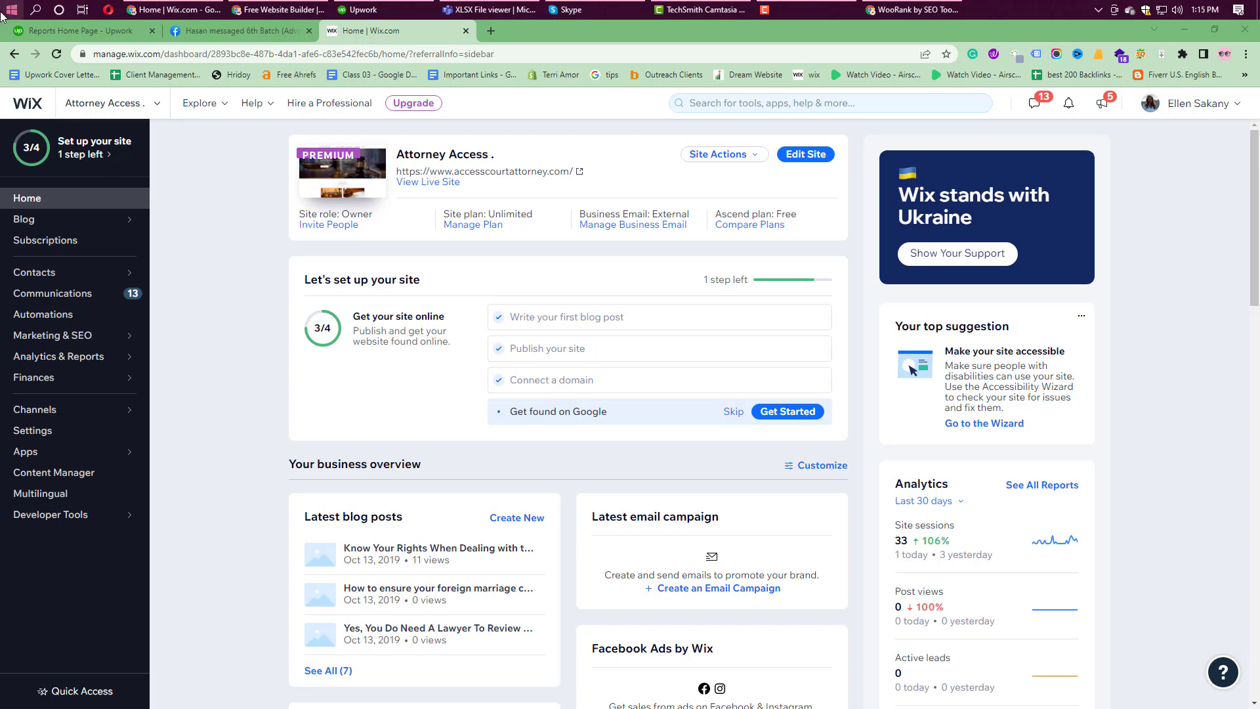
pyautogui.click(35, 9)
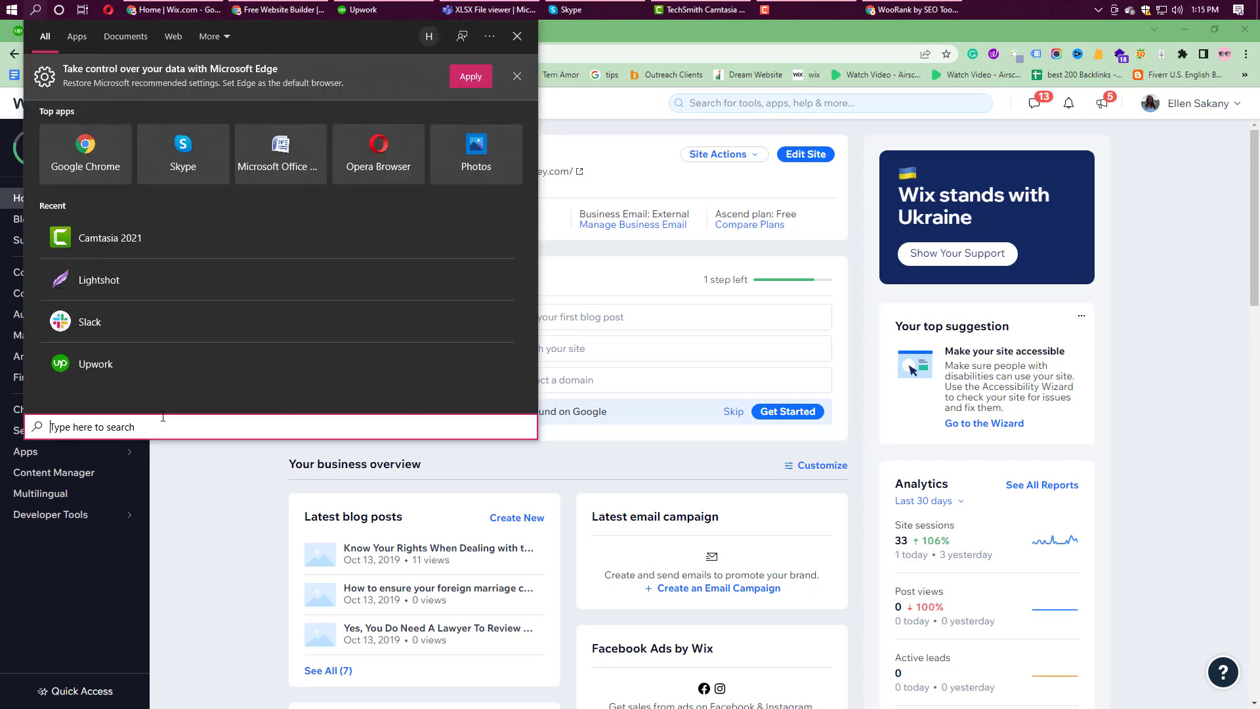
pyautogui.click(121, 285)
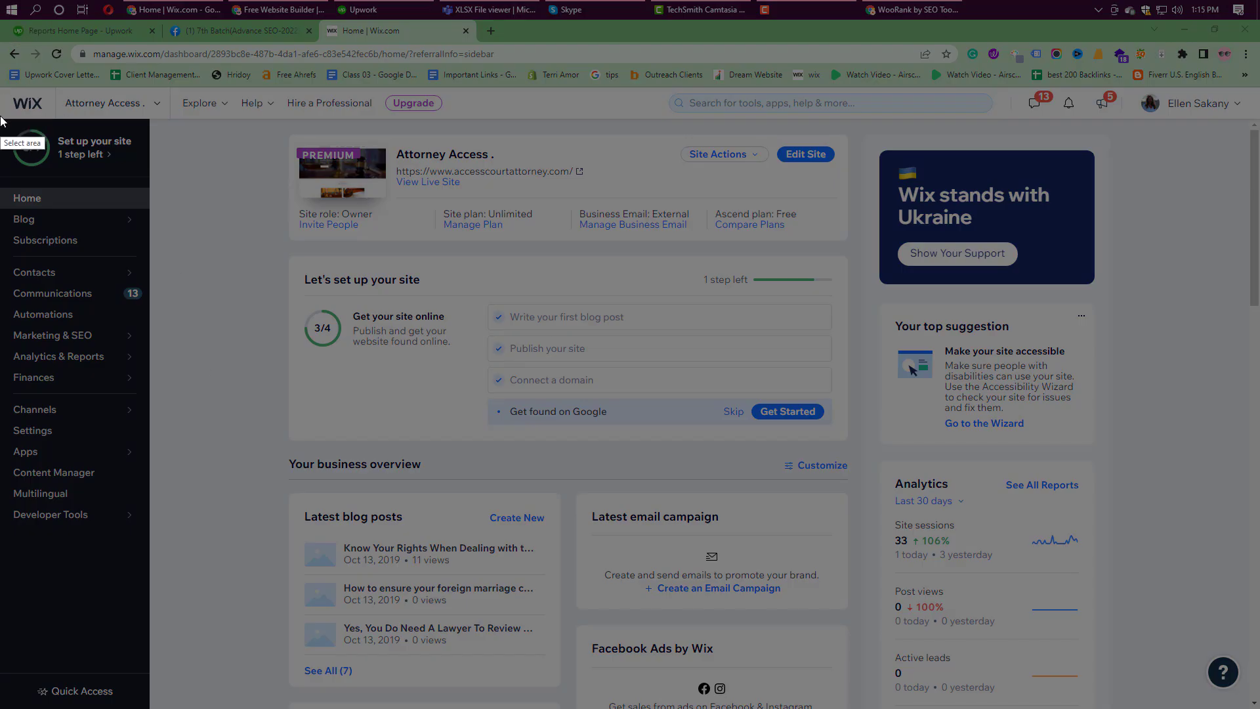
pyautogui.moveTo(0, 116); pyautogui.dragTo(151, 708)
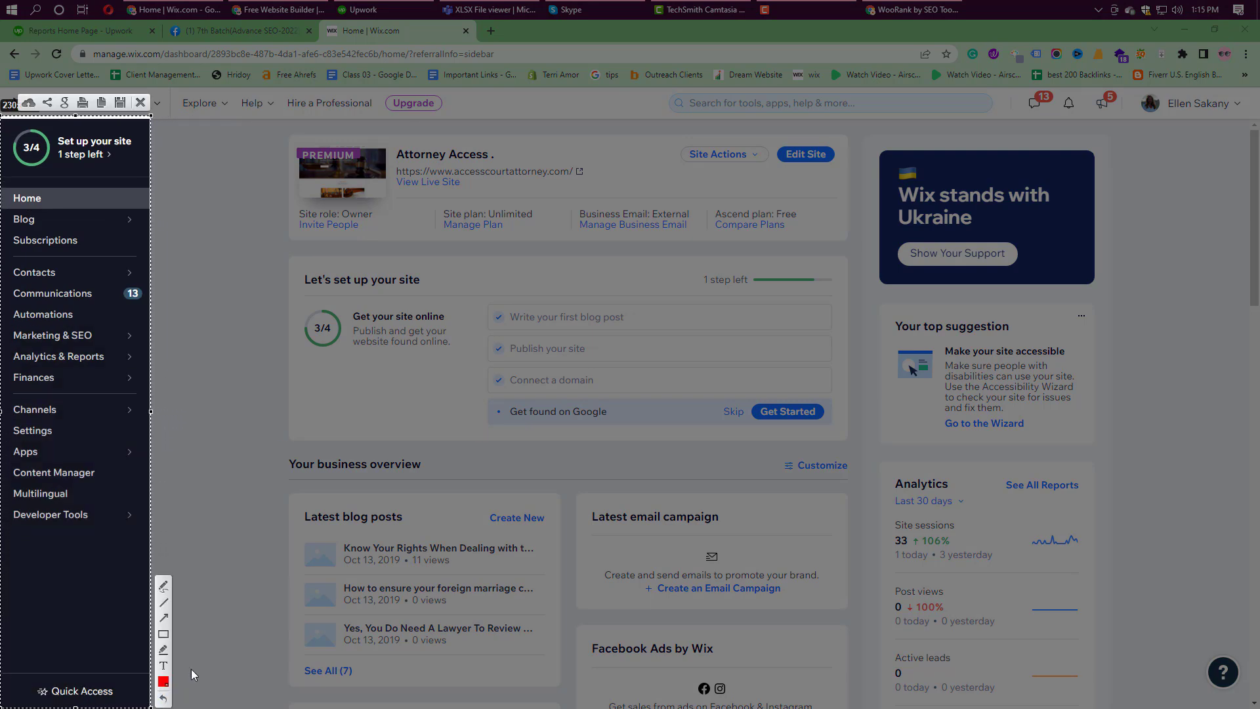
pyautogui.click(163, 585)
pyautogui.moveTo(48, 198)
pyautogui.mouseDown()
pyautogui.moveTo(63, 188)
pyautogui.moveTo(64, 201)
pyautogui.mouseUp()
pyautogui.moveTo(9, 248)
pyautogui.mouseDown()
pyautogui.moveTo(43, 247)
pyautogui.moveTo(70, 276)
pyautogui.moveTo(86, 254)
pyautogui.mouseUp()
pyautogui.moveTo(12, 325)
pyautogui.mouseDown()
pyautogui.moveTo(99, 335)
pyautogui.moveTo(31, 348)
pyautogui.moveTo(11, 327)
pyautogui.mouseUp()
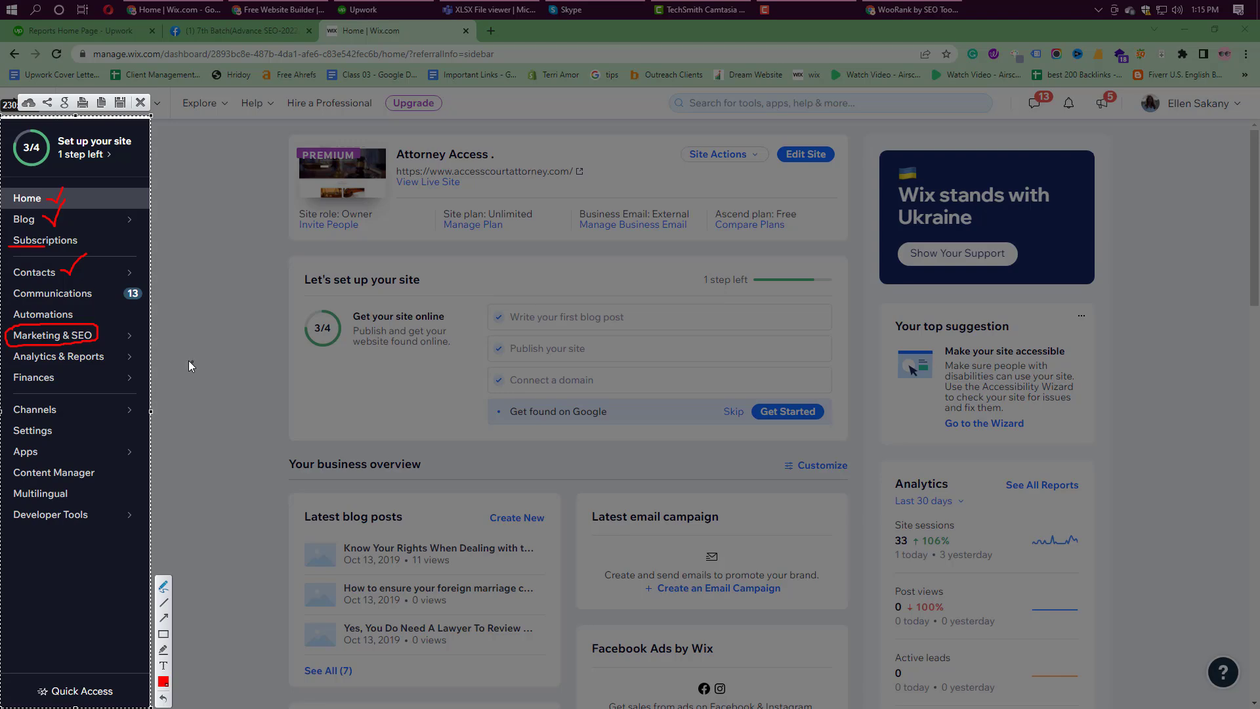
pyautogui.click(141, 103)
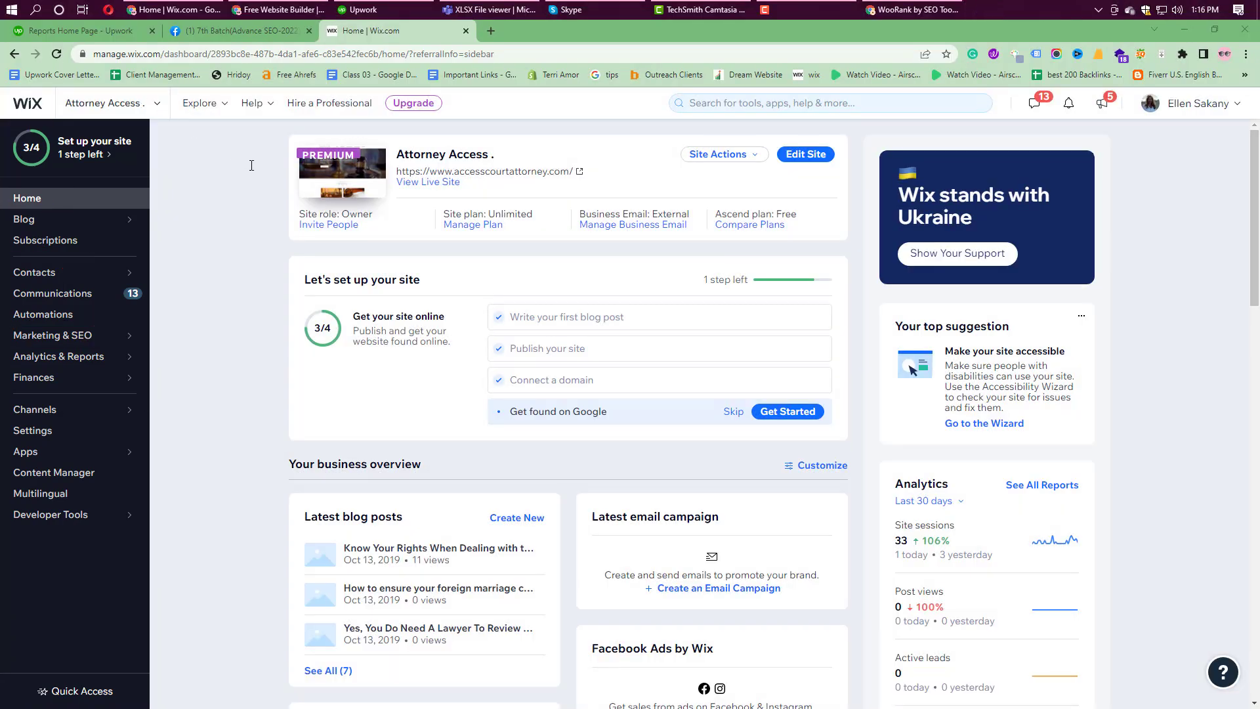
# Step: Go to Marketing Home under Marketing & SEO, then open Get Found on Google
pyautogui.moveTo(85, 335)
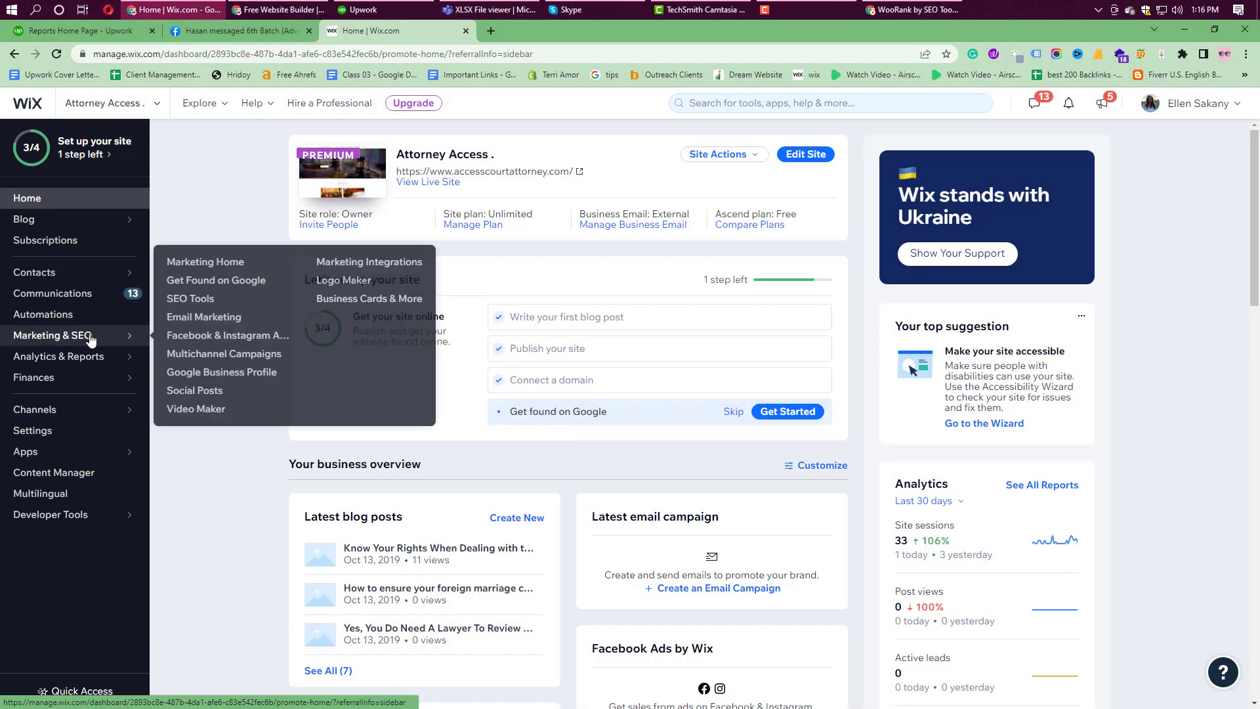
pyautogui.click(195, 263)
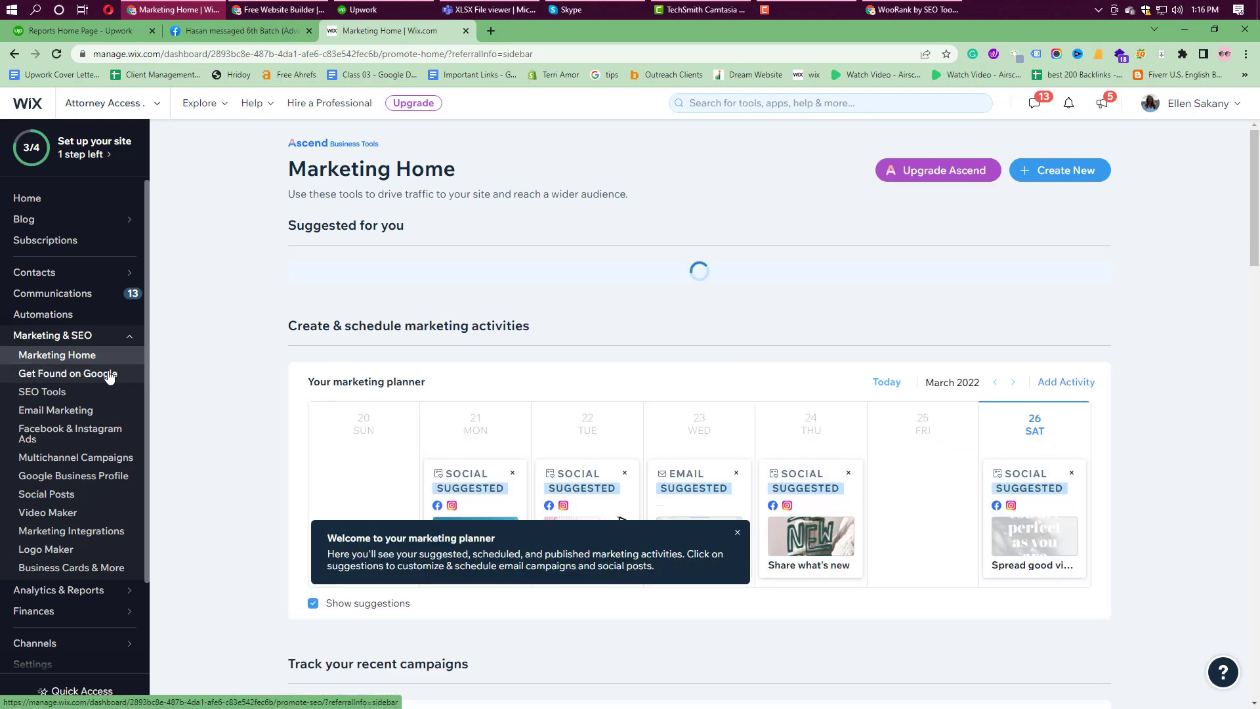
pyautogui.click(109, 374)
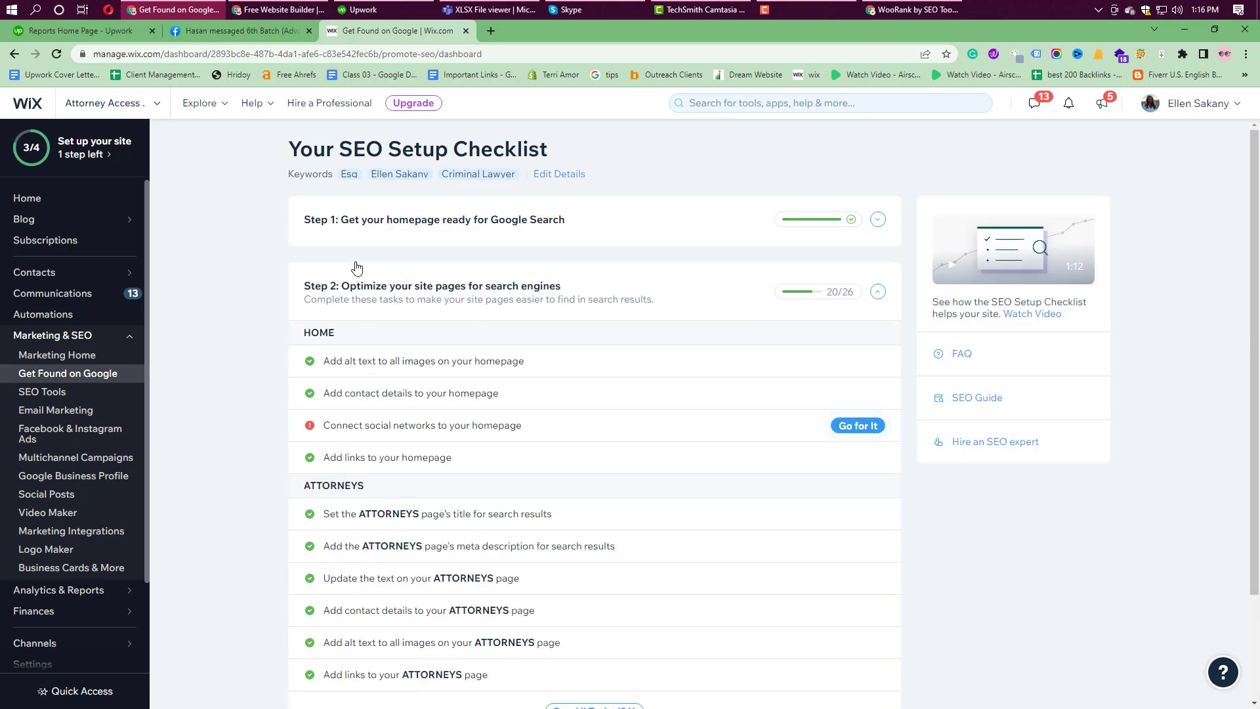
# Step: Expand Step 1's homepage title task and open the current custom title for editing
pyautogui.click(371, 226)
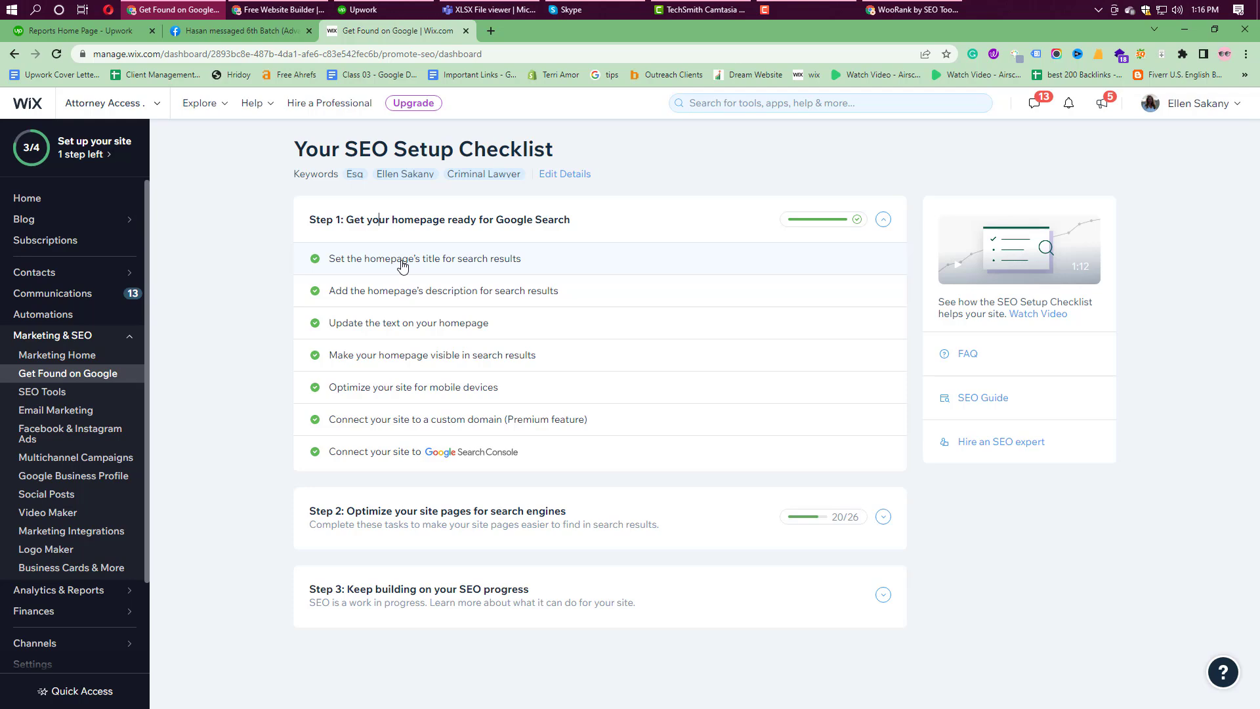
pyautogui.click(402, 261)
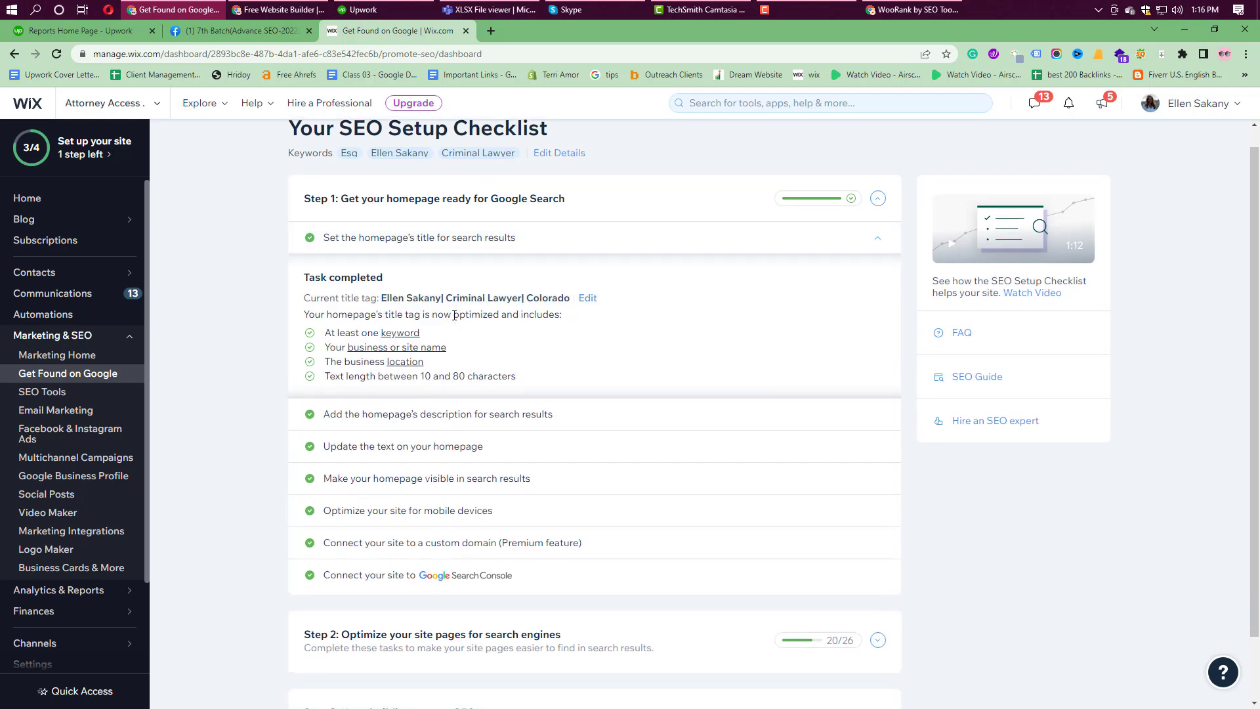
pyautogui.moveTo(382, 298); pyautogui.dragTo(551, 299)
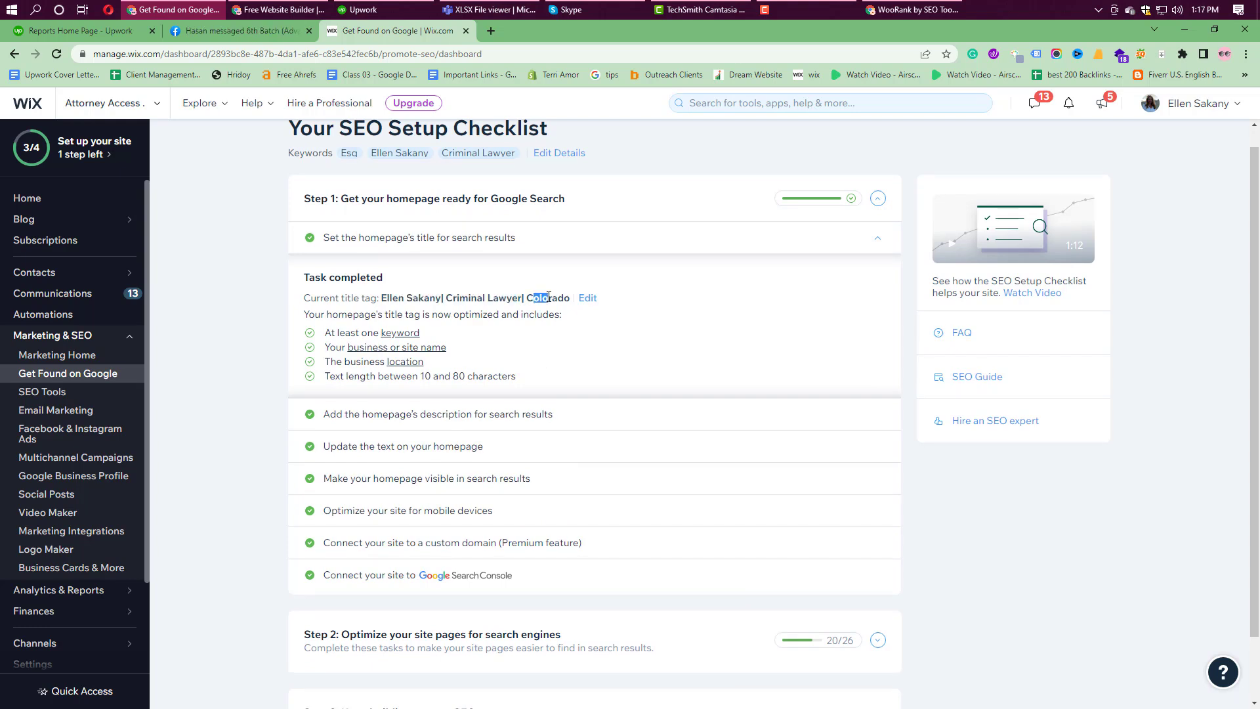
pyautogui.click(589, 299)
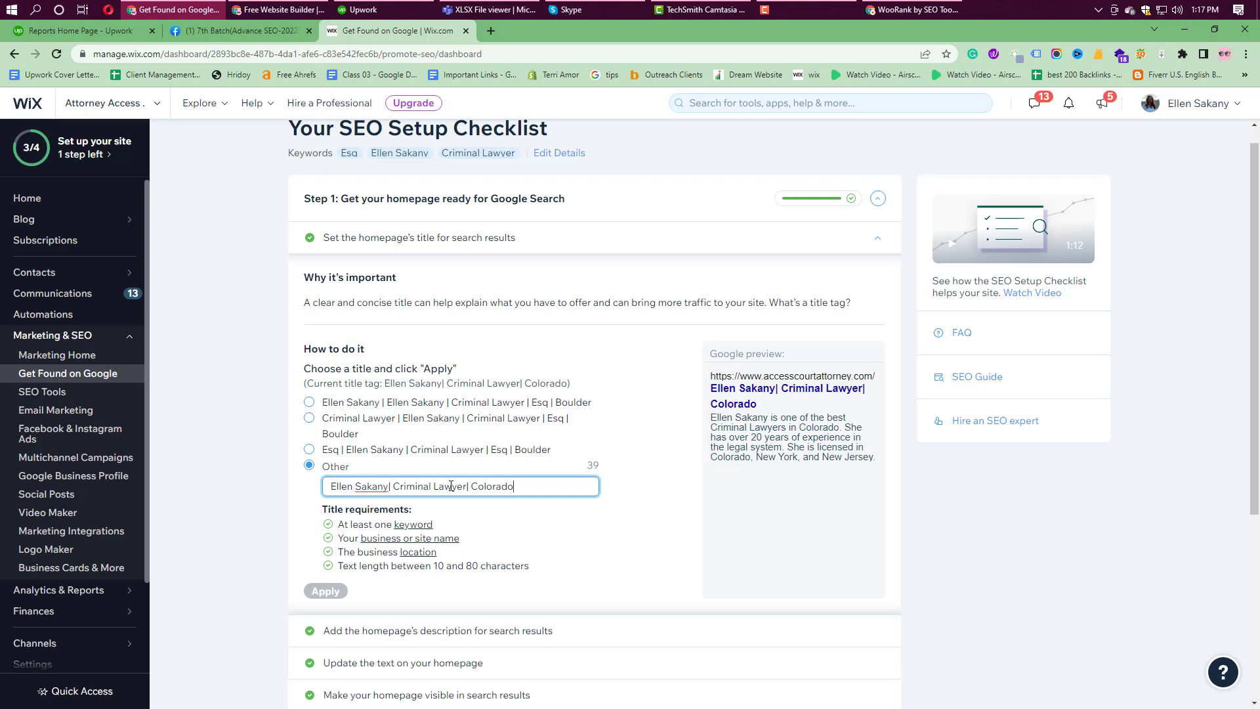
pyautogui.press('Print')
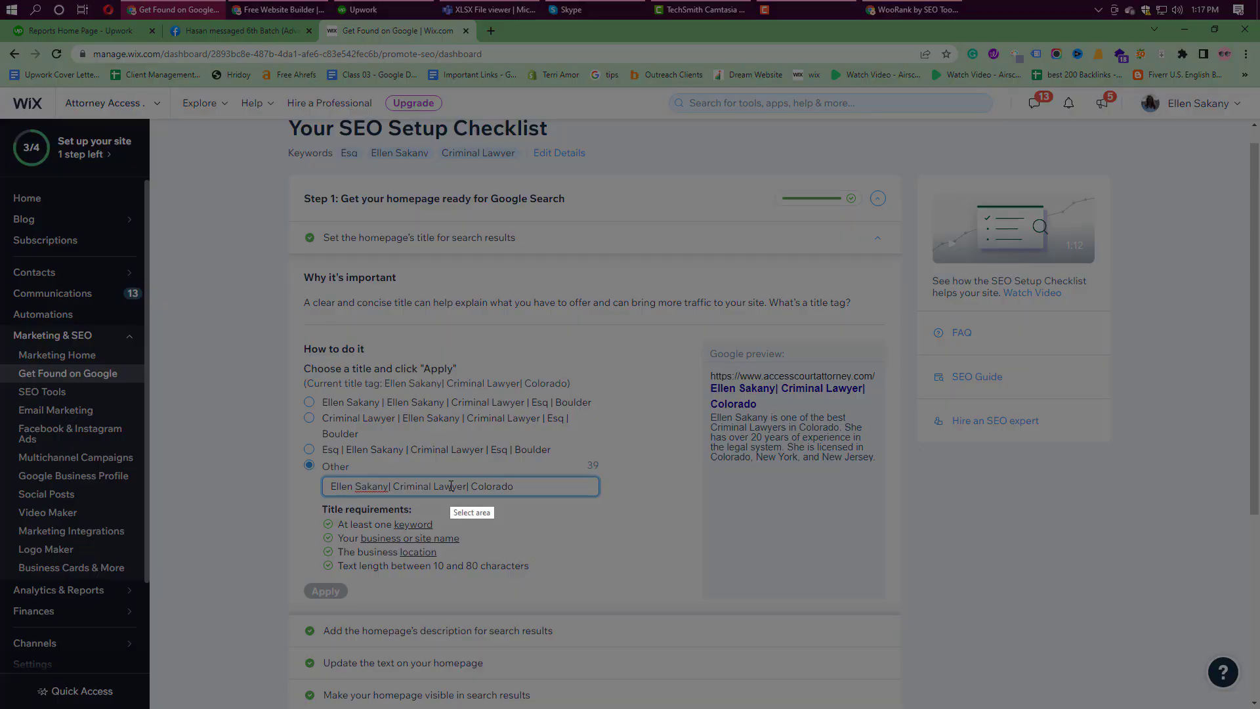
pyautogui.moveTo(674, 331); pyautogui.dragTo(914, 612)
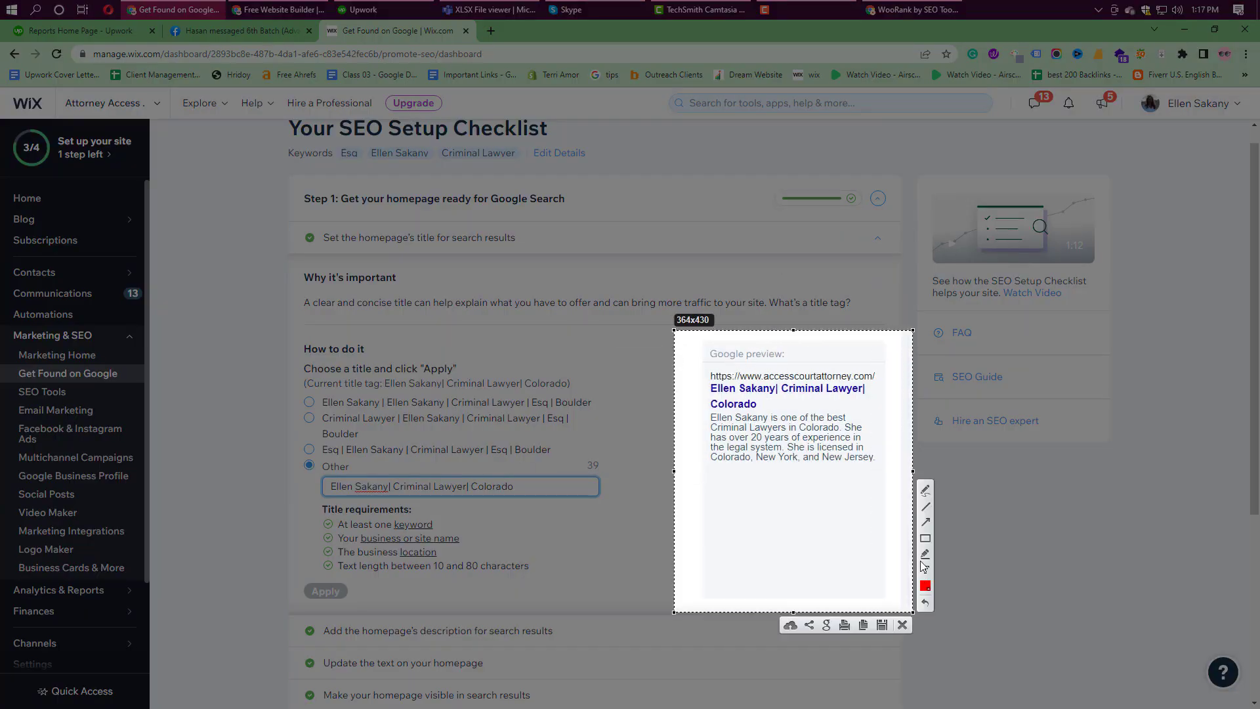
pyautogui.moveTo(705, 383)
pyautogui.mouseDown()
pyautogui.moveTo(722, 401)
pyautogui.moveTo(859, 417)
pyautogui.moveTo(877, 407)
pyautogui.mouseUp()
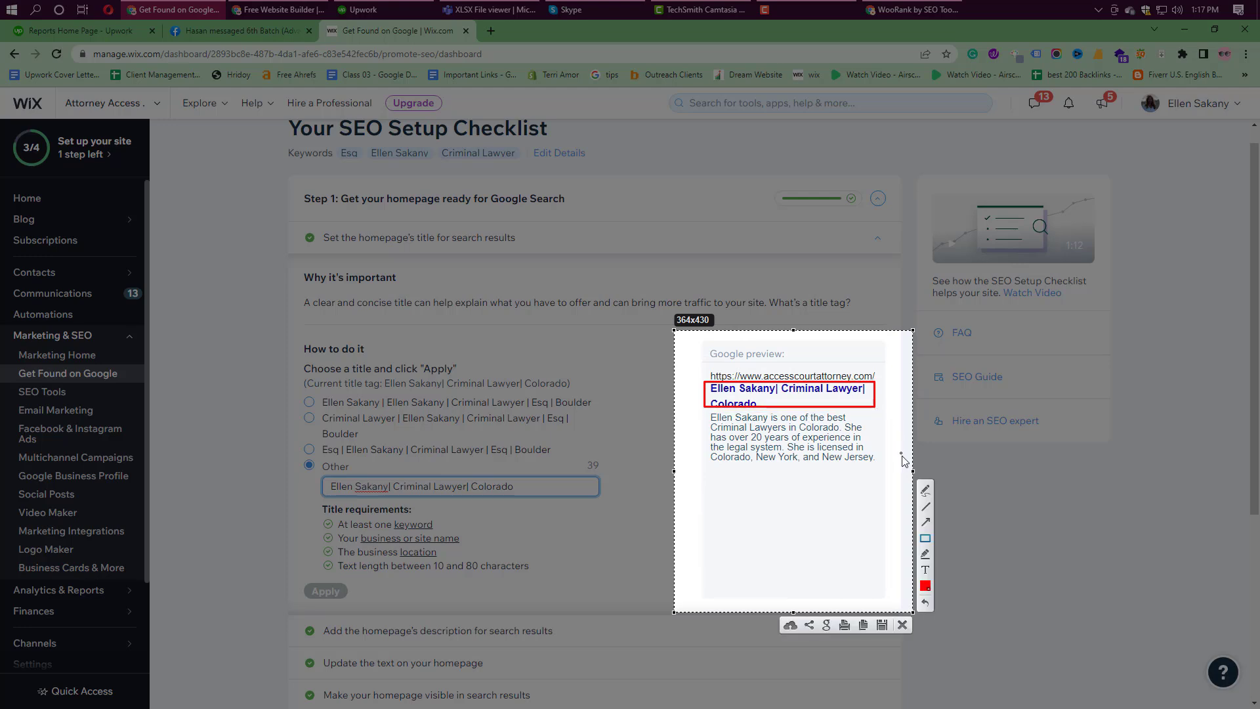
pyautogui.hotkey('ctrl', 'c')
pyautogui.moveTo(819, 441); pyautogui.dragTo(510, 366)
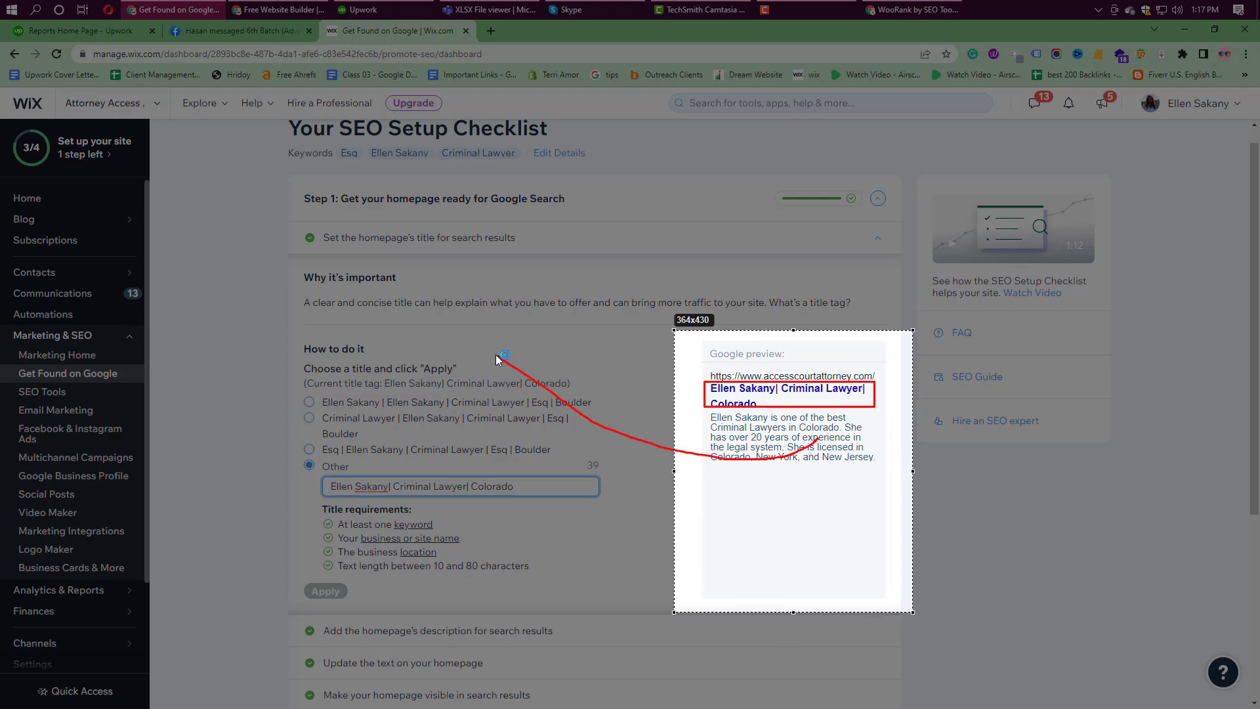
pyautogui.moveTo(409, 247); pyautogui.dragTo(433, 243)
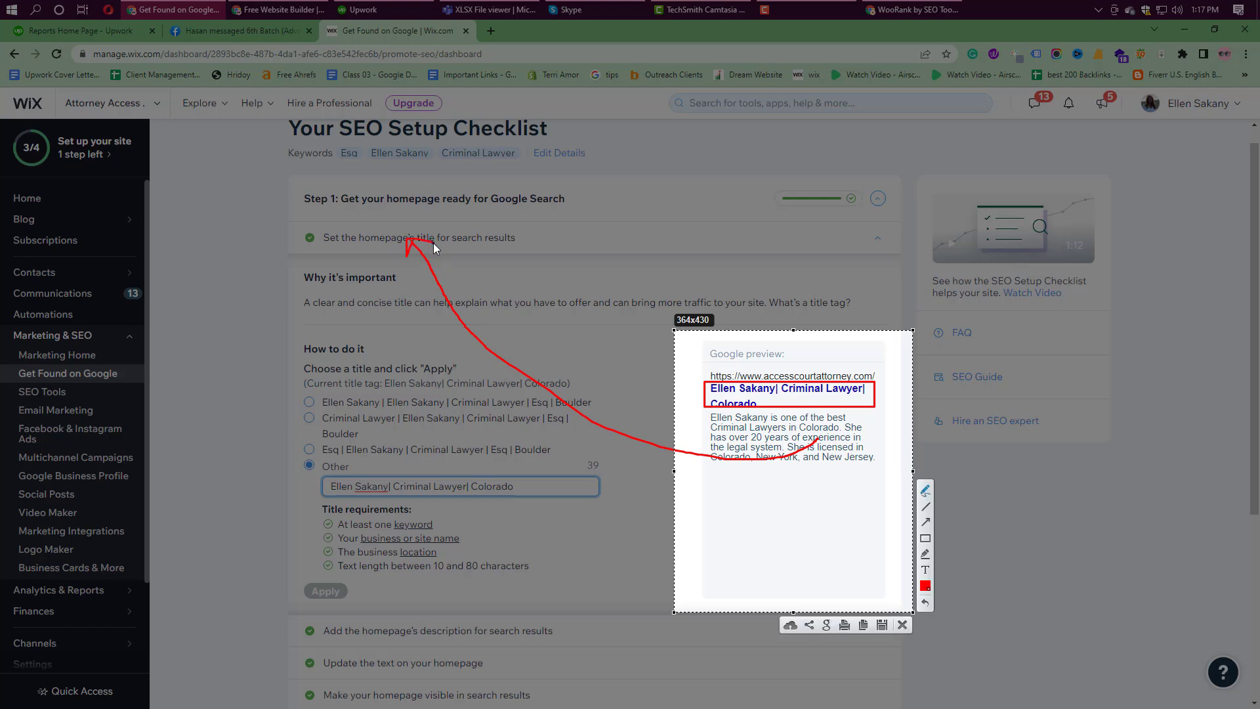
pyautogui.moveTo(273, 241); pyautogui.dragTo(293, 226)
pyautogui.click(903, 624)
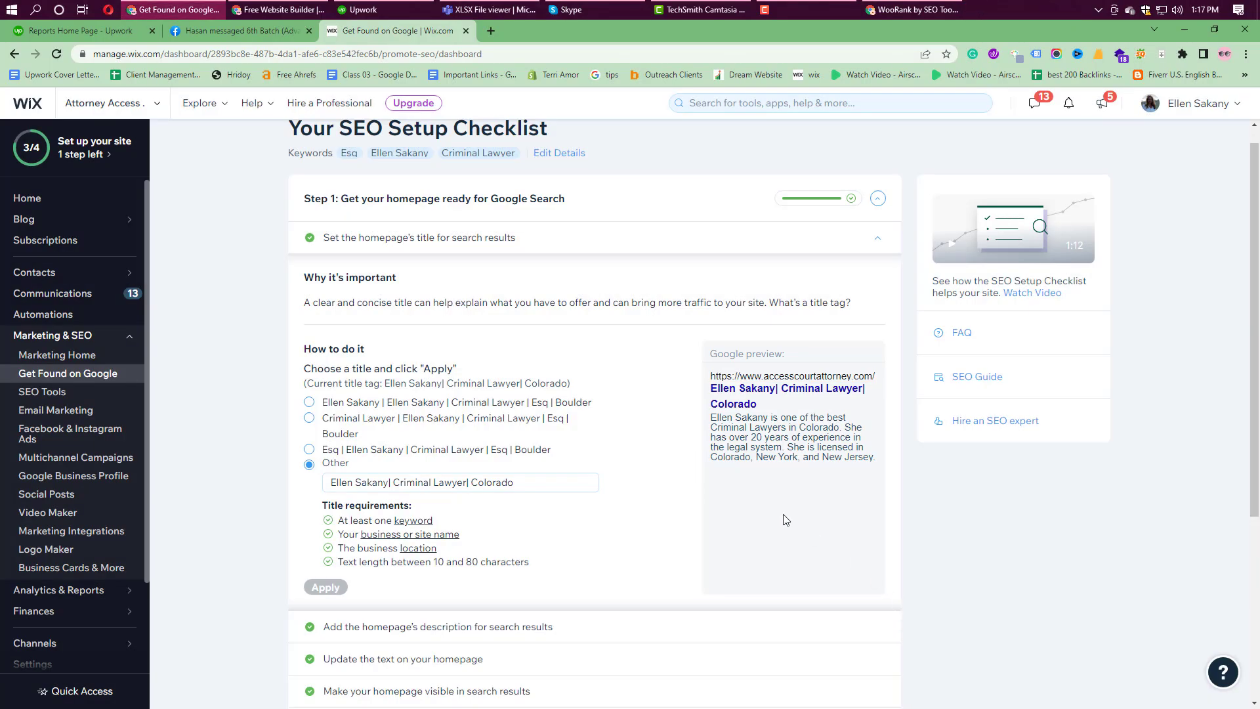
# Step: Scroll down and expand the homepage description task to review its meta description
pyautogui.scroll(-1, 770, 503)
pyautogui.scroll(-1, 770, 503)
pyautogui.moveTo(425, 396)
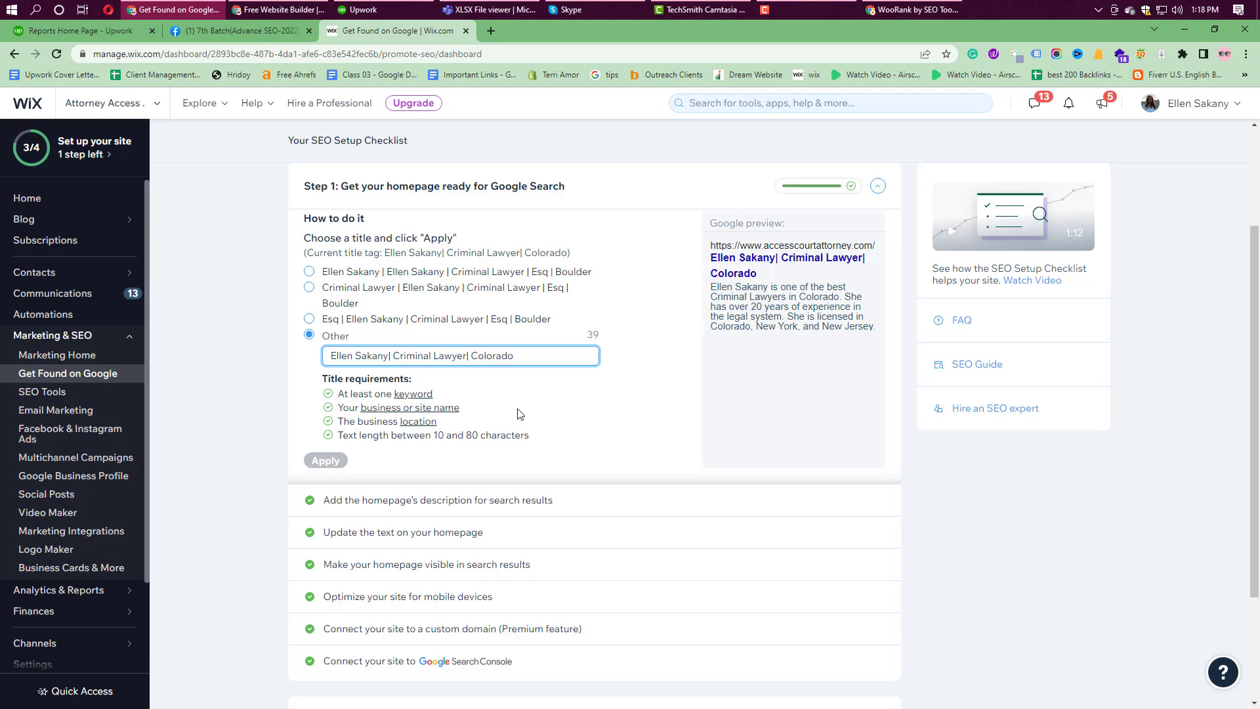
pyautogui.scroll(-2, 505, 418)
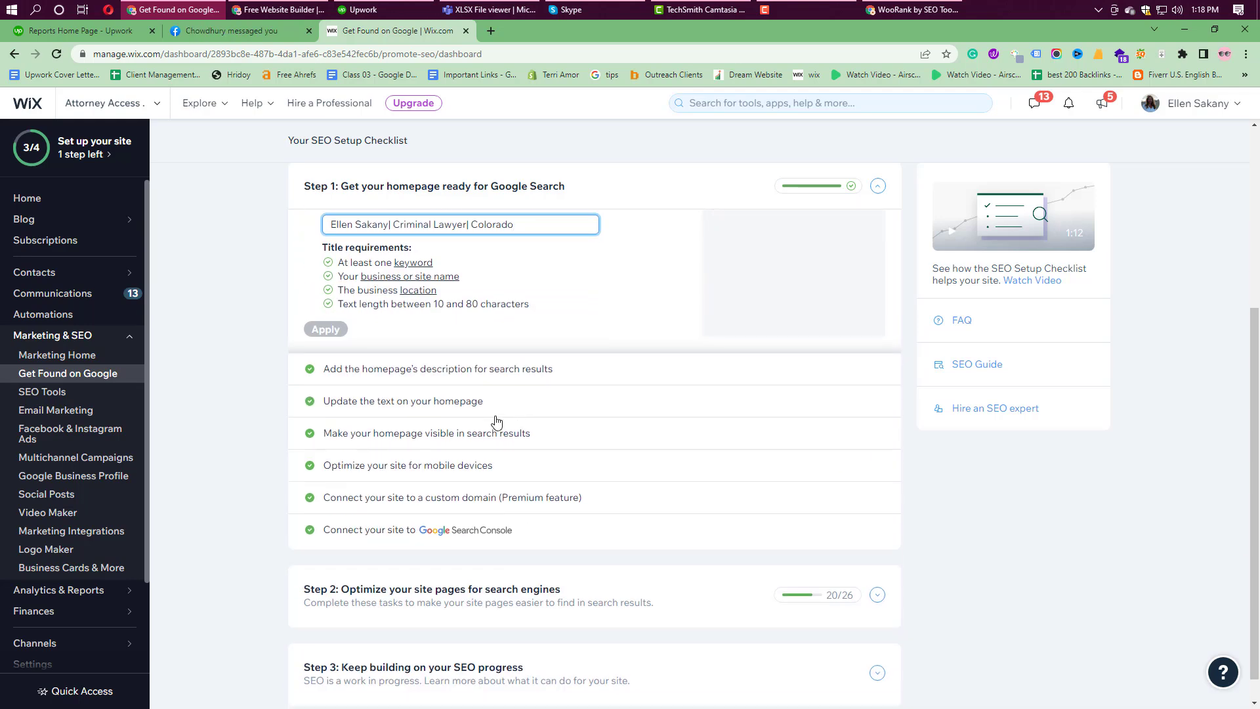
pyautogui.click(447, 379)
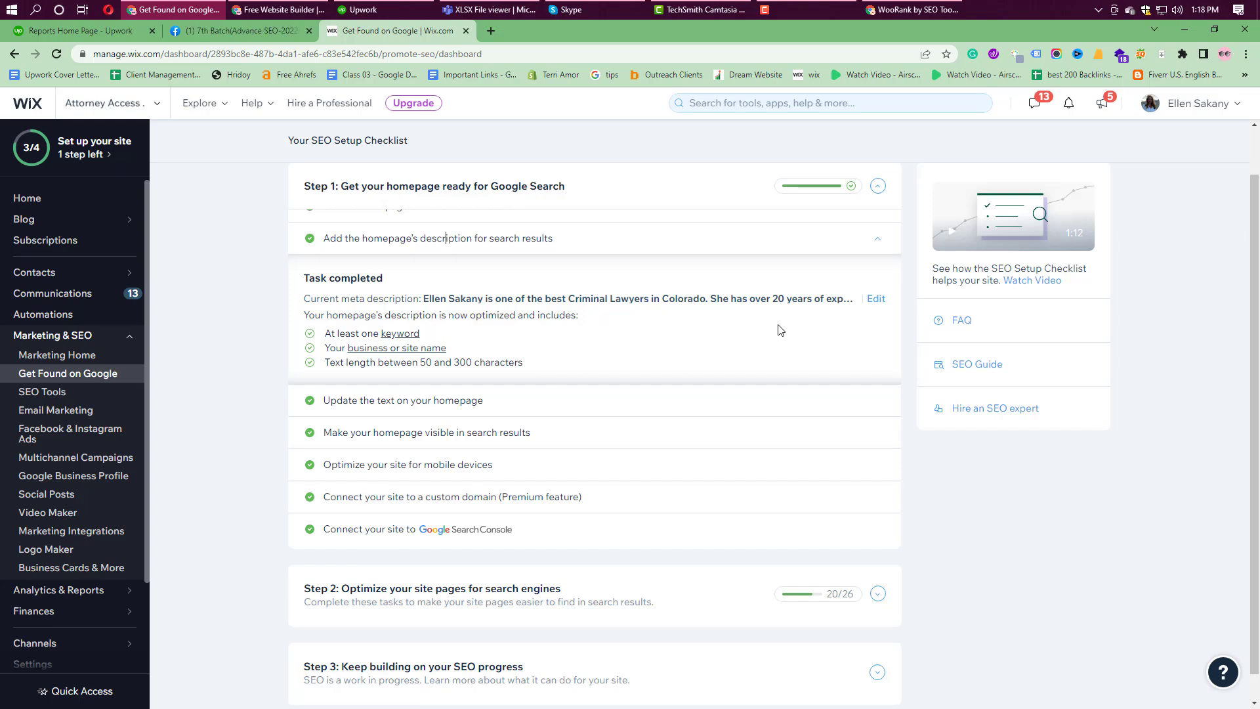
# Step: Expand and review the homepage text, homepage visibility and mobile optimization tasks
pyautogui.click(458, 402)
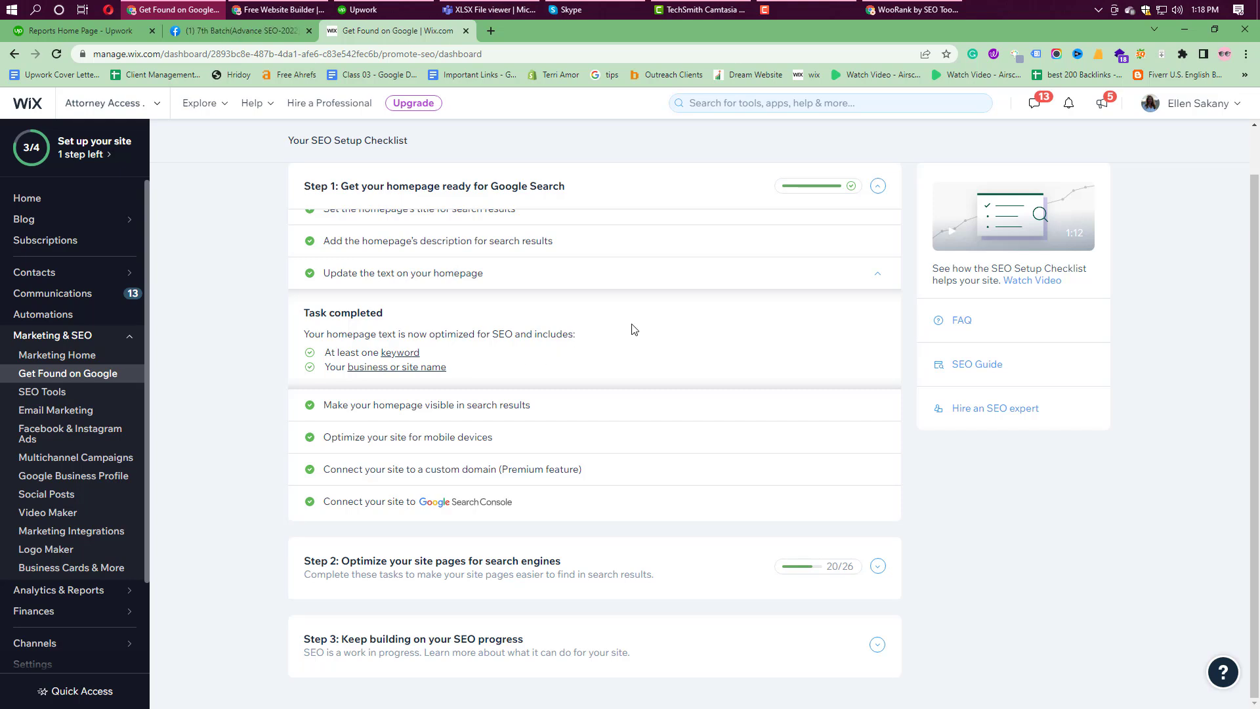
pyautogui.click(440, 413)
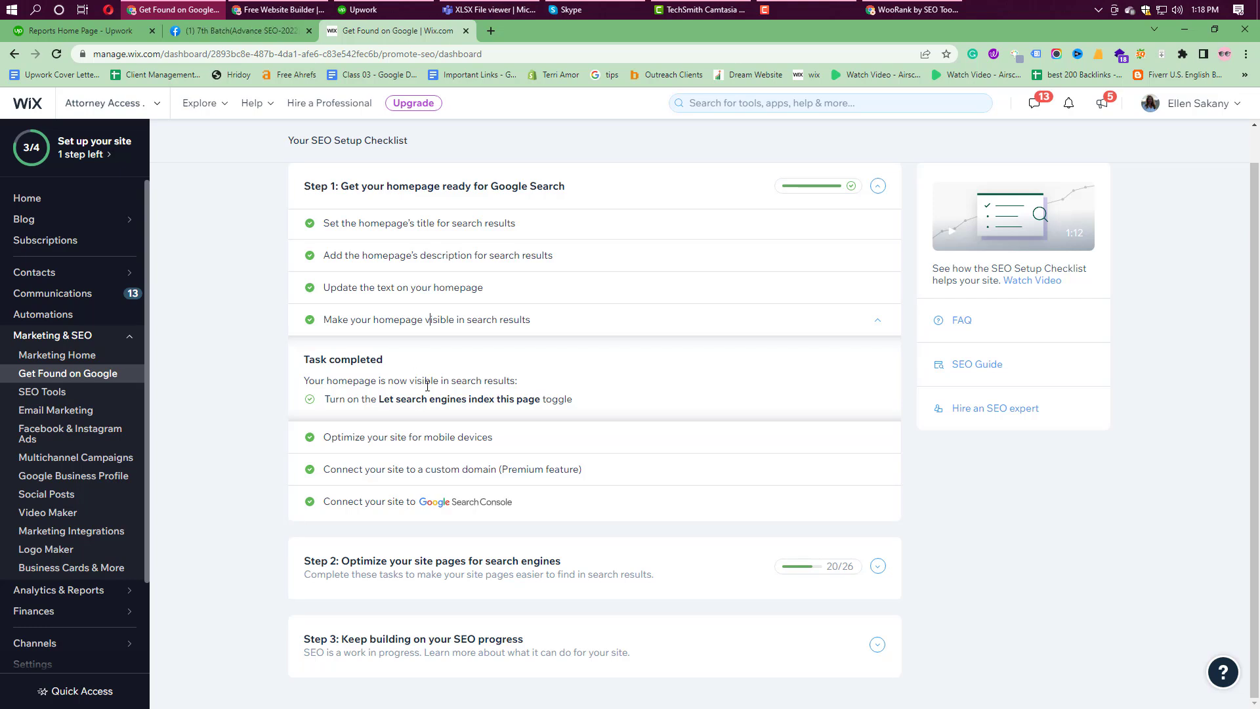
pyautogui.click(434, 438)
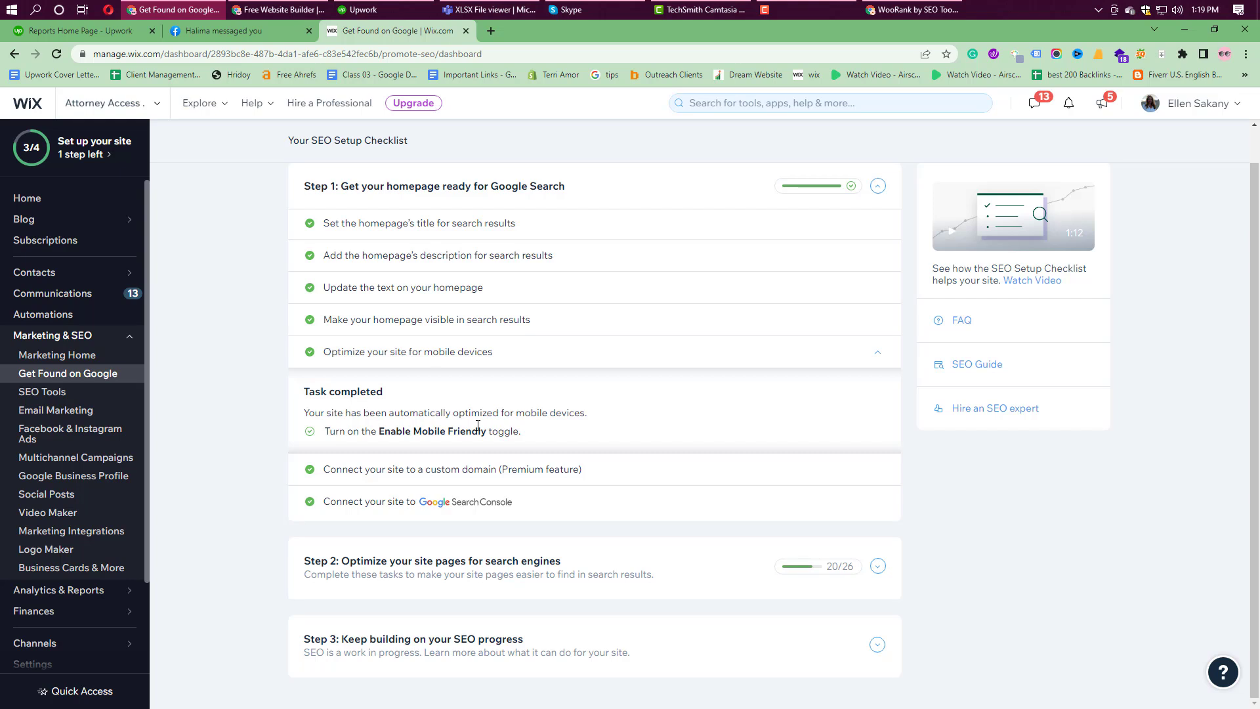
# Step: Check the custom domain task's domain name, then view the Google Search Console connection details
pyautogui.click(386, 470)
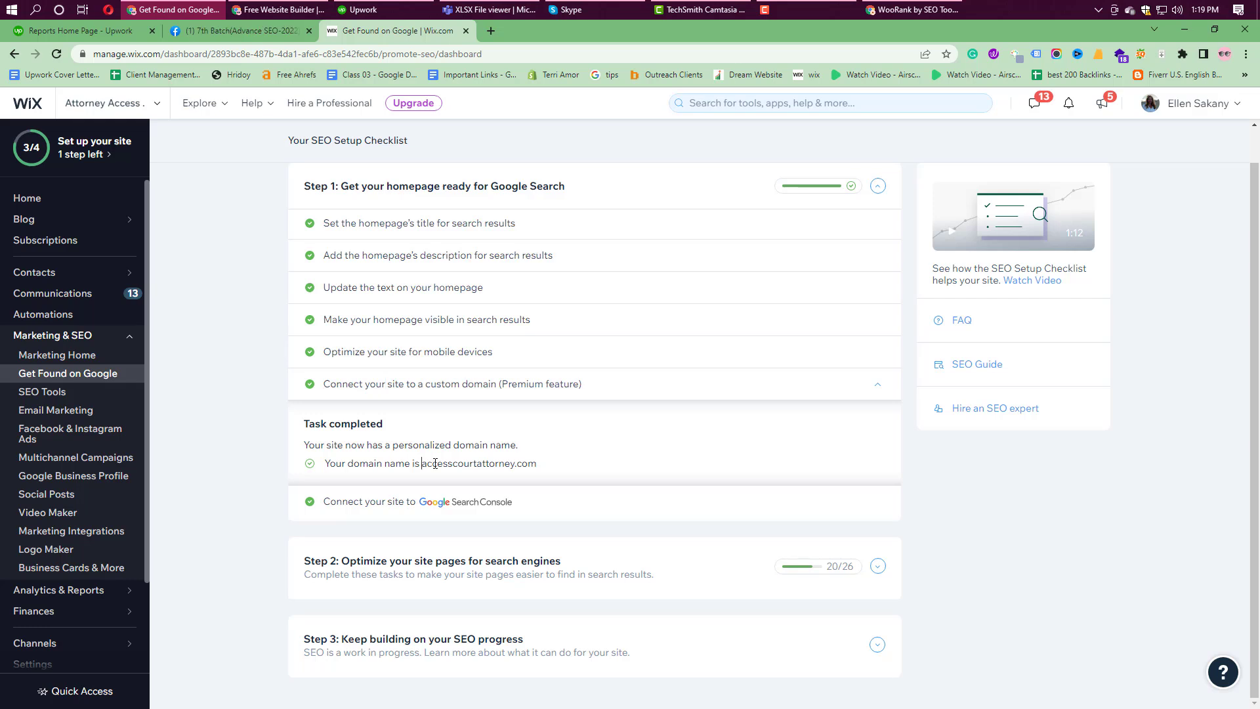
pyautogui.moveTo(423, 464); pyautogui.dragTo(542, 466)
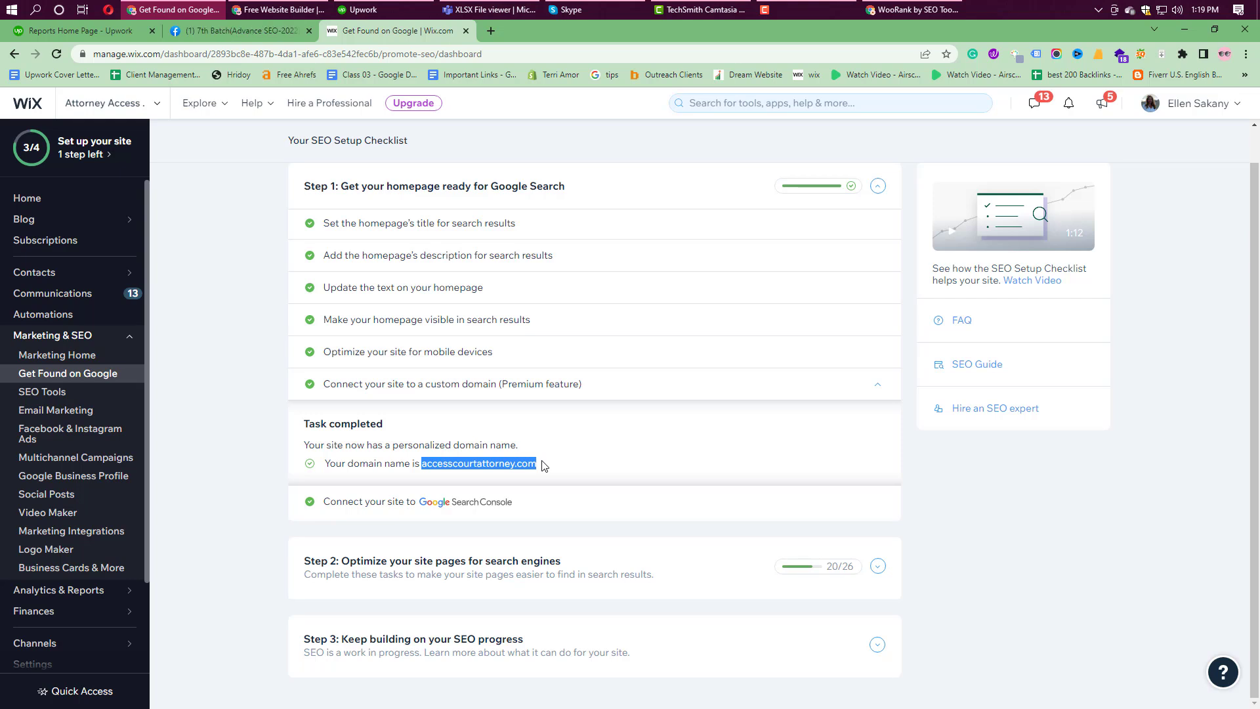
pyautogui.click(455, 452)
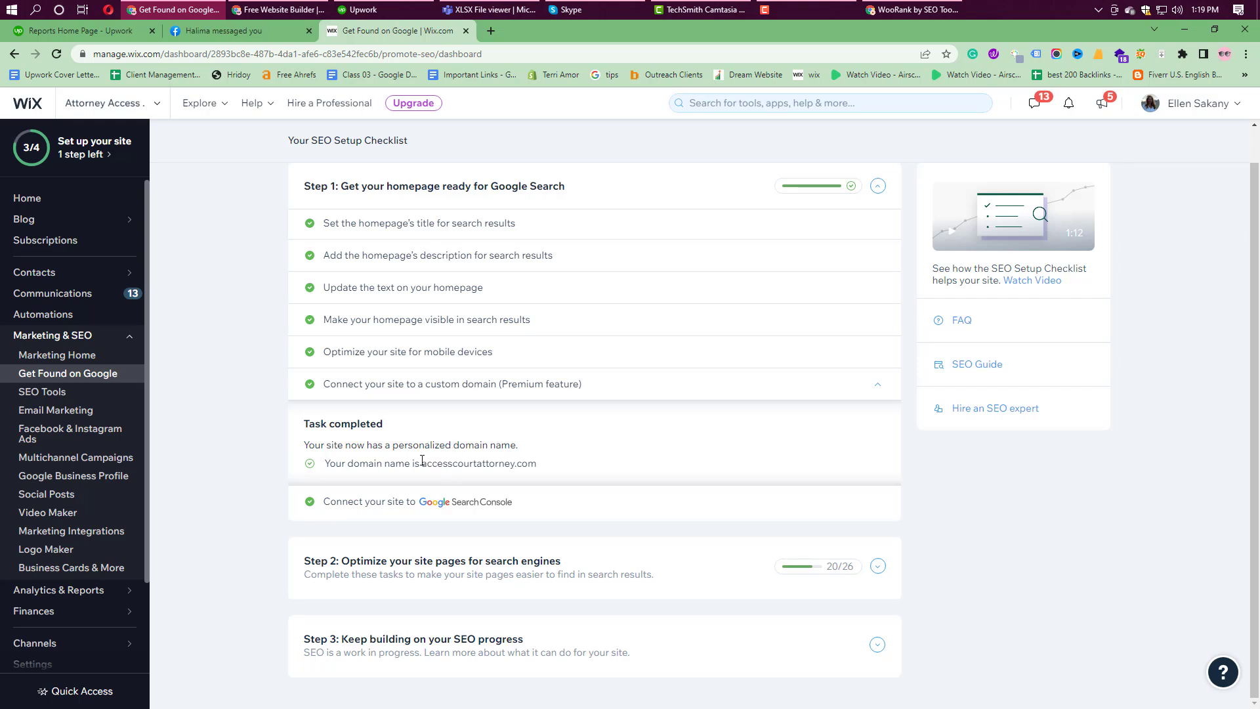
pyautogui.moveTo(422, 461); pyautogui.dragTo(520, 464)
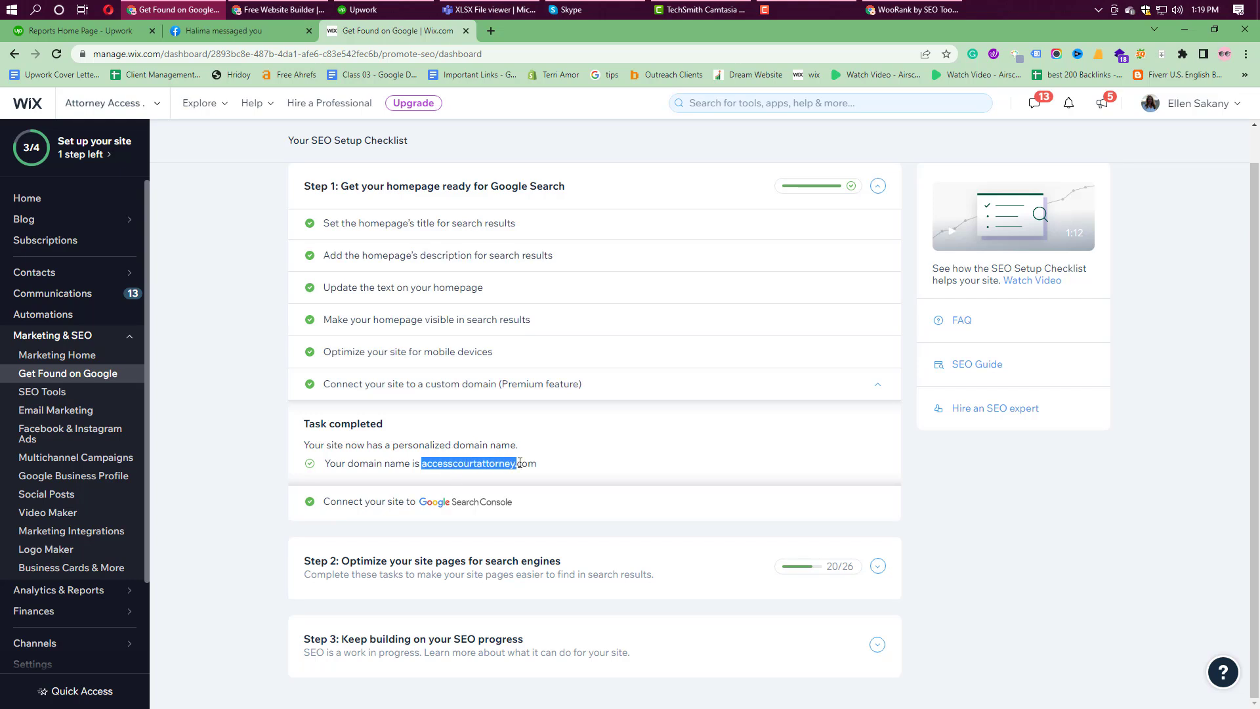
pyautogui.click(557, 462)
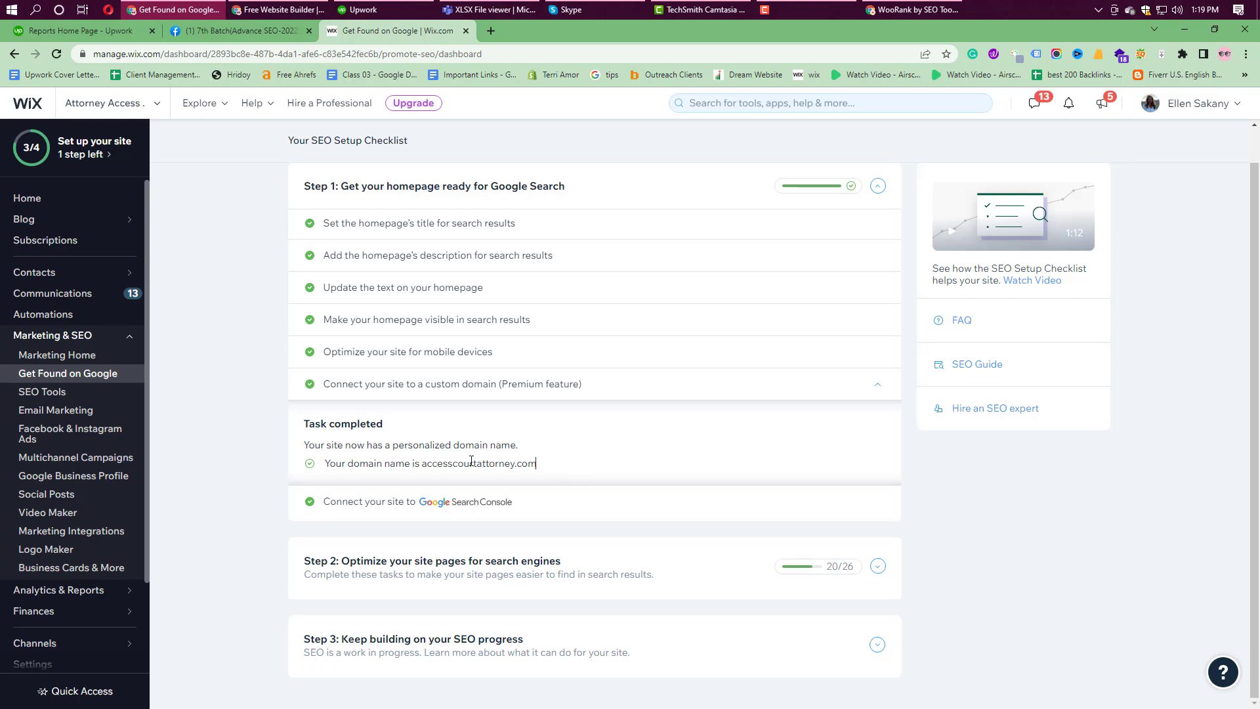
pyautogui.click(493, 505)
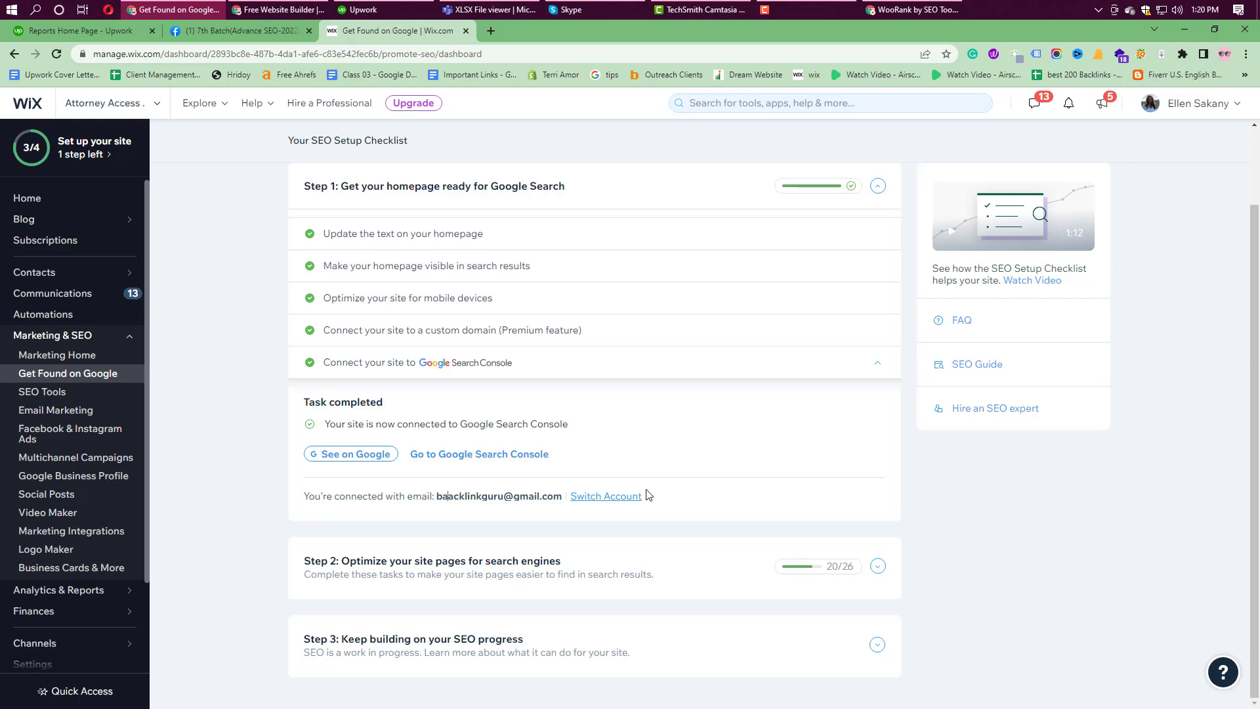
# Step: Expand Step 2 and review the homepage alt text and contact details tasks
pyautogui.click(480, 573)
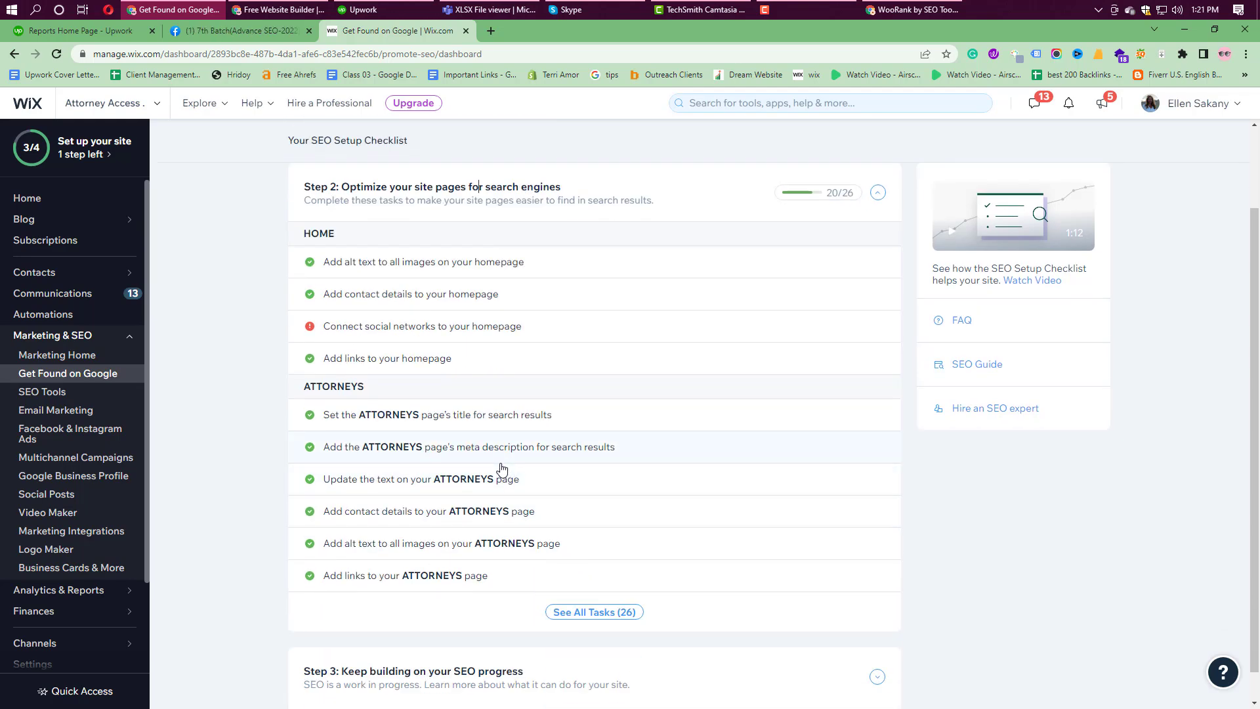
pyautogui.click(388, 270)
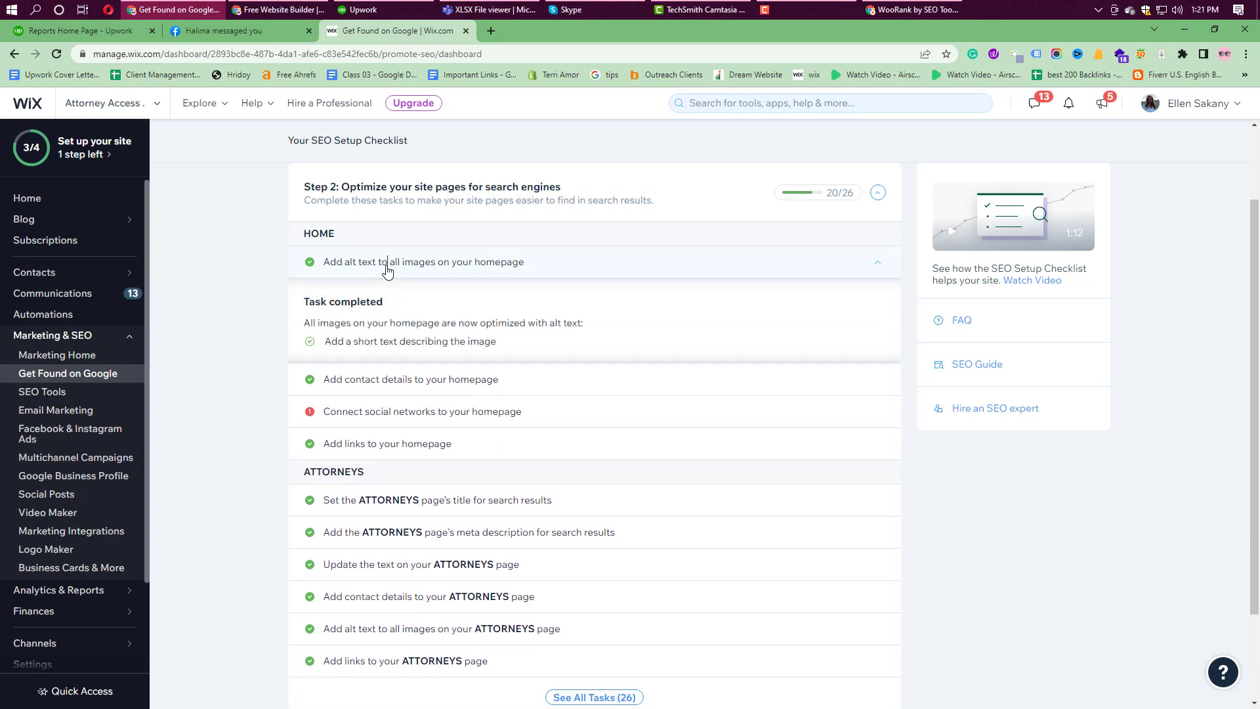
pyautogui.scroll(-1, 394, 276)
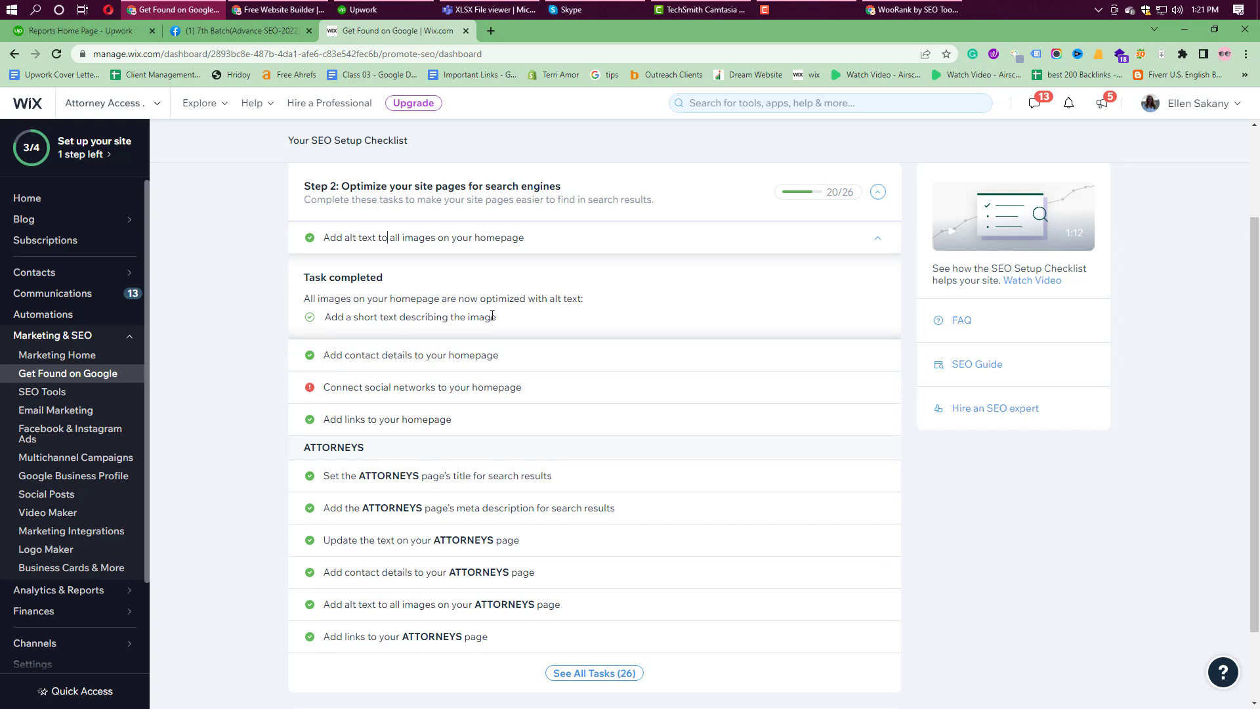
pyautogui.moveTo(504, 317); pyautogui.dragTo(326, 321)
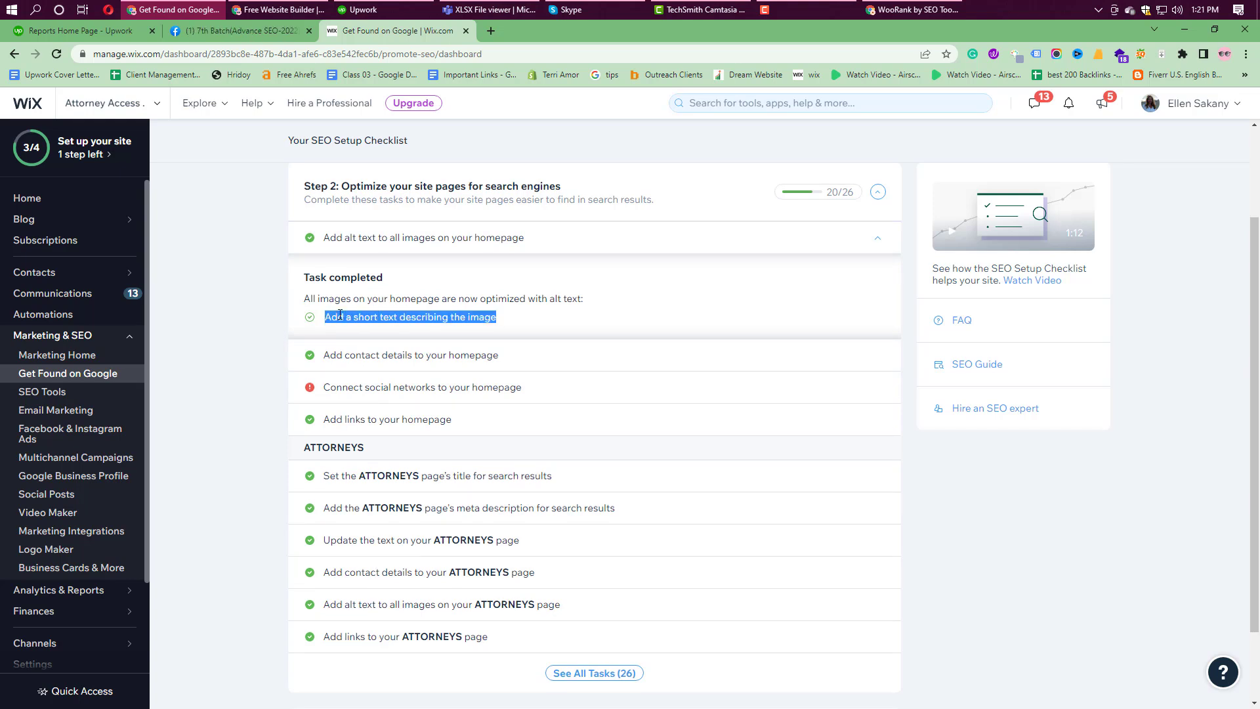
pyautogui.click(331, 358)
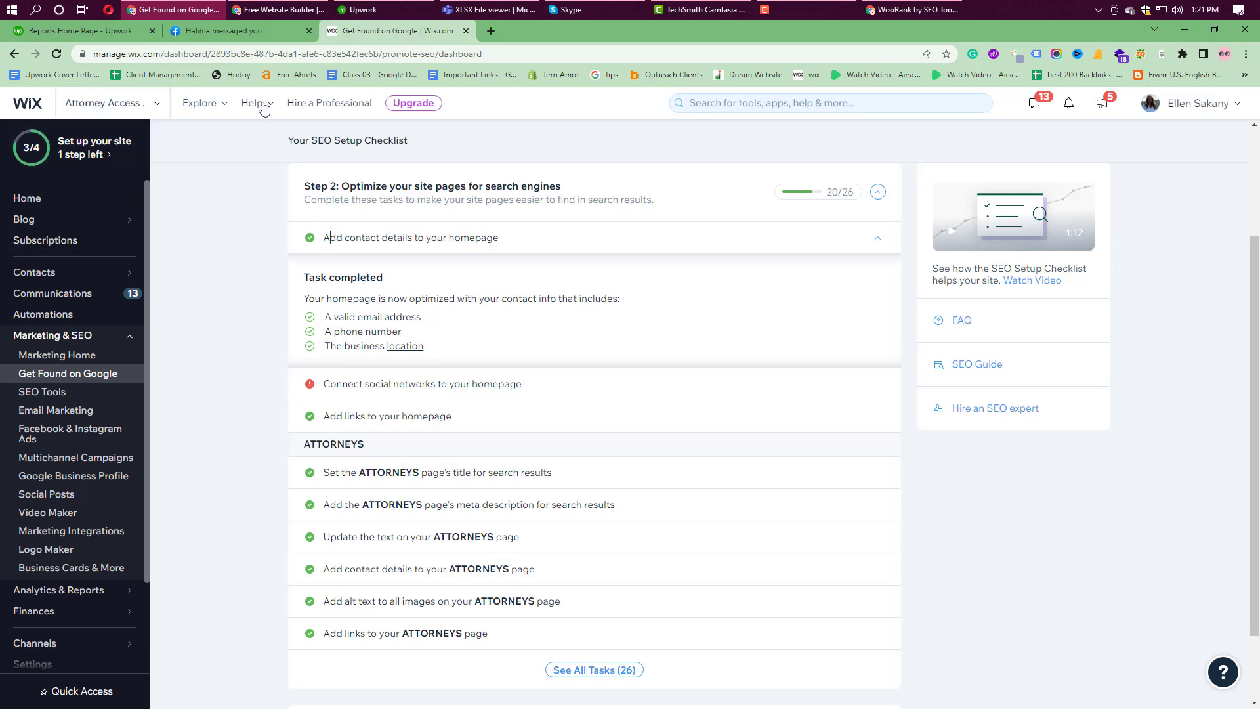
# Step: In a new tab, open the live attorney site's ATTORNEYS page from the address bar
pyautogui.click(489, 31)
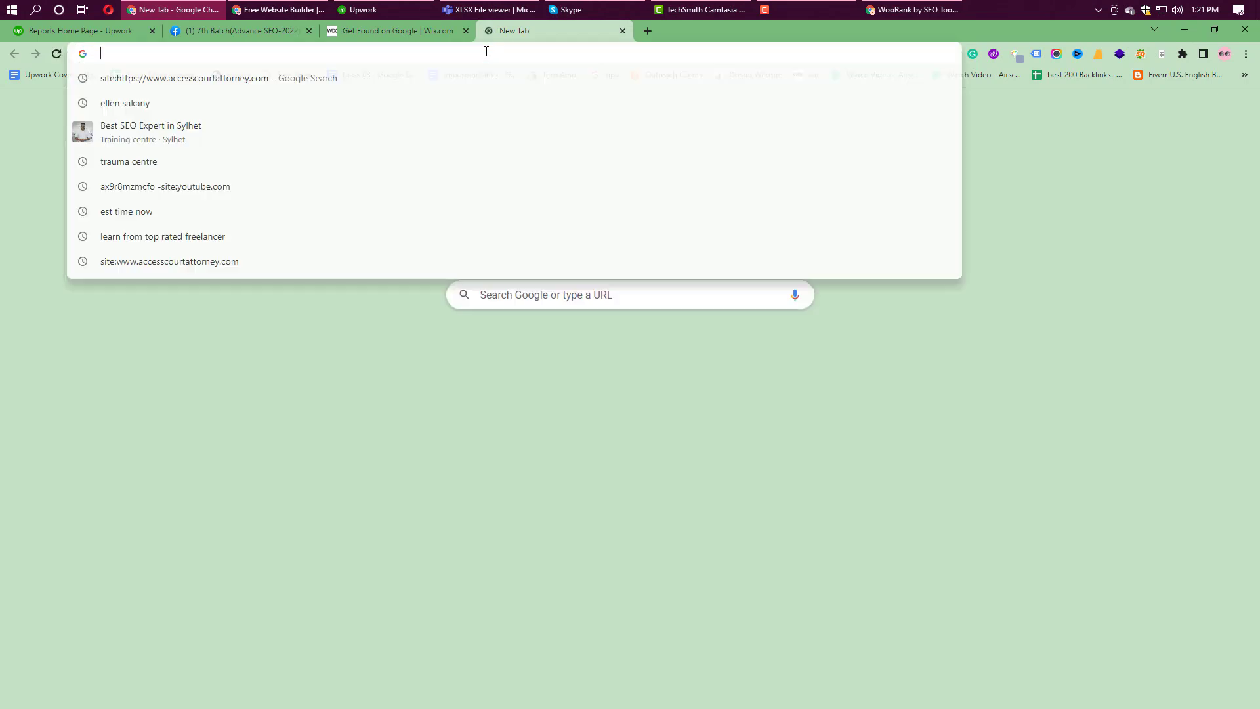
pyautogui.write('ad')
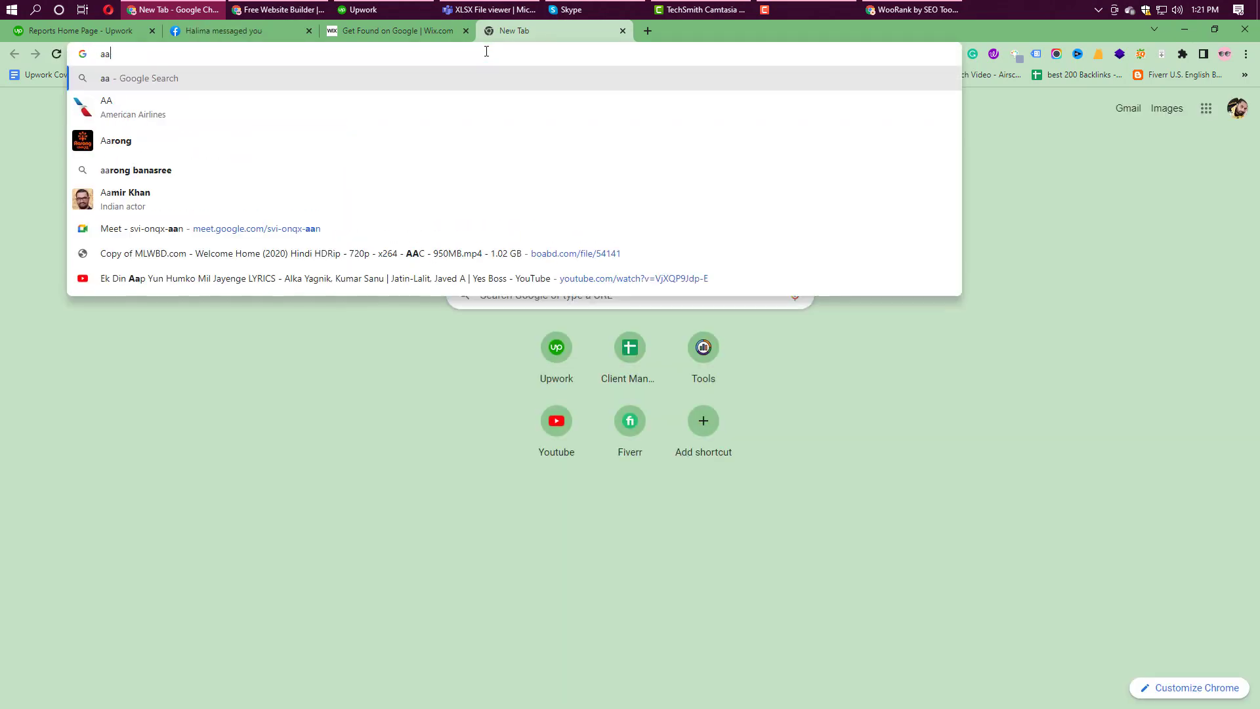
pyautogui.press('BackSpace')
pyautogui.write('ttorne')
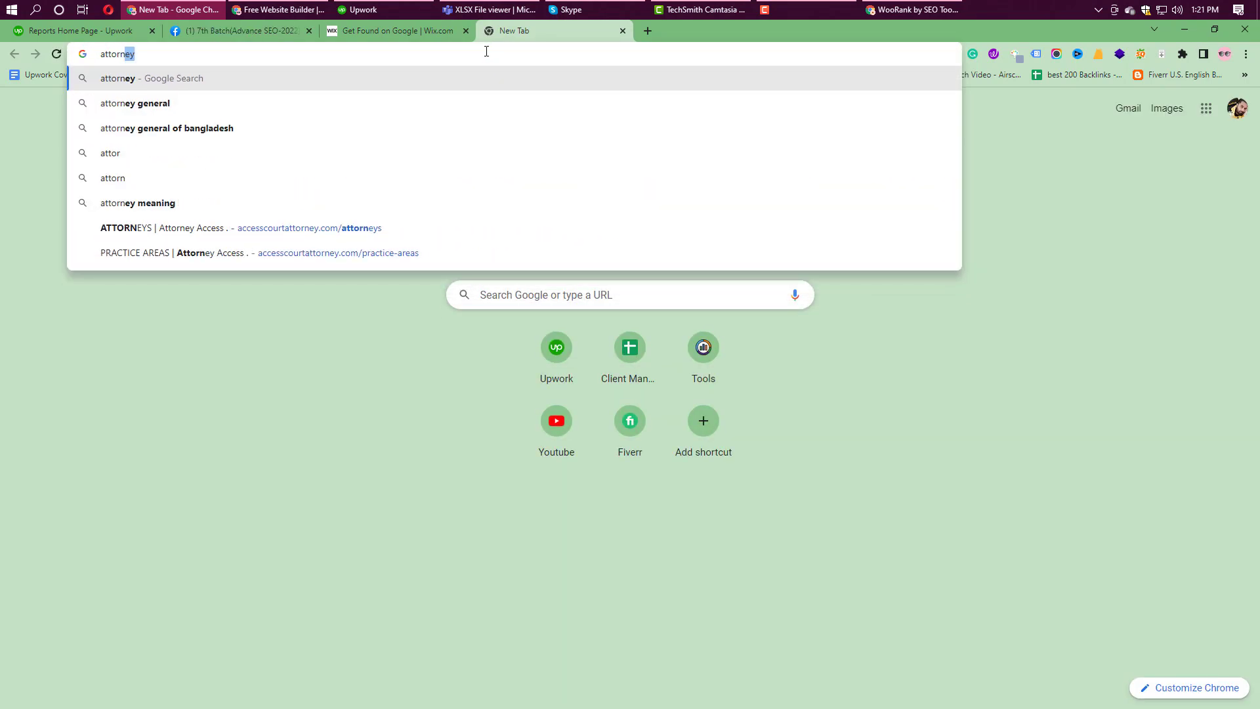
pyautogui.click(311, 227)
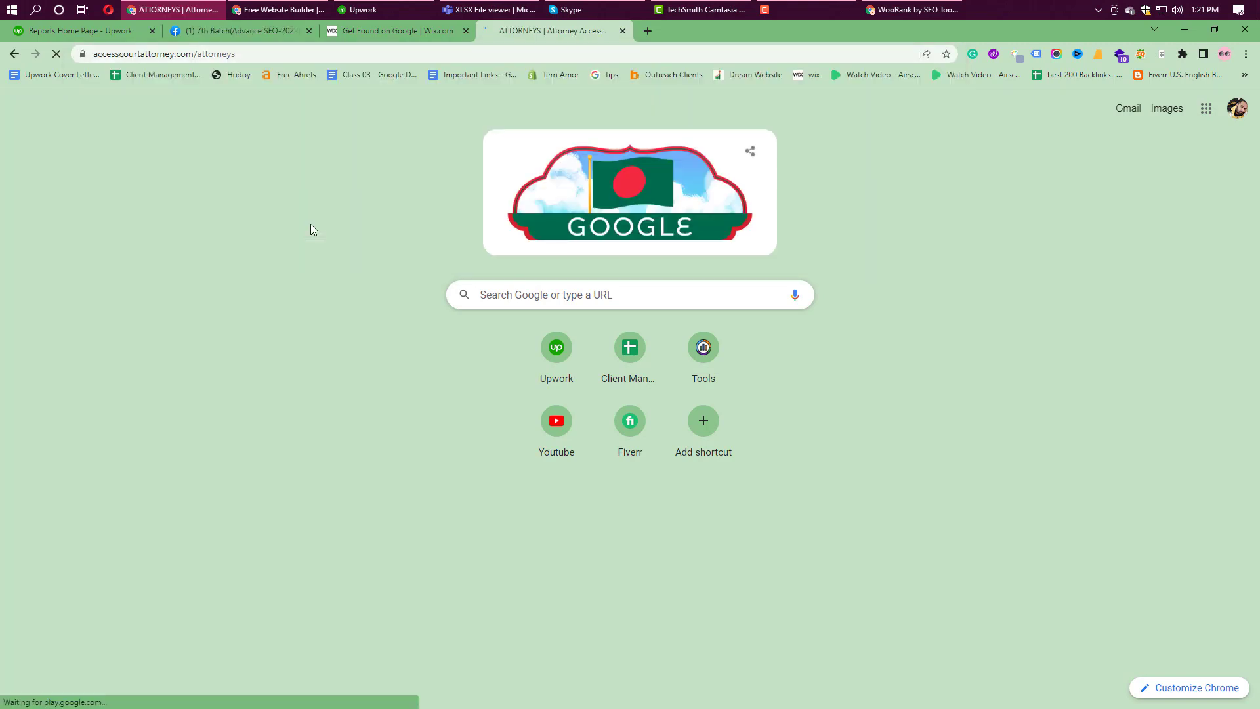
pyautogui.scroll(-5, 479, 403)
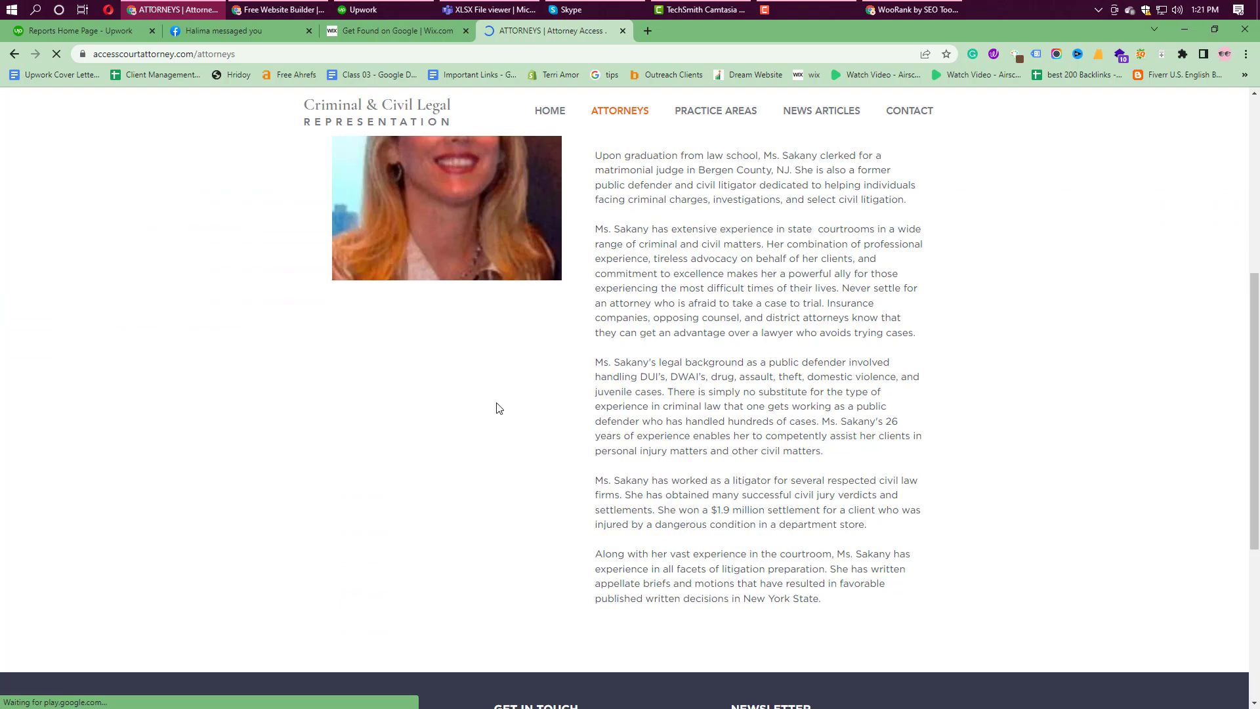
pyautogui.scroll(5, 499, 408)
# Step: Trim the URL to the live home page, check the footer's address, then return to Wix
pyautogui.doubleClick(265, 55)
pyautogui.press('BackSpace')
pyautogui.press('Return')
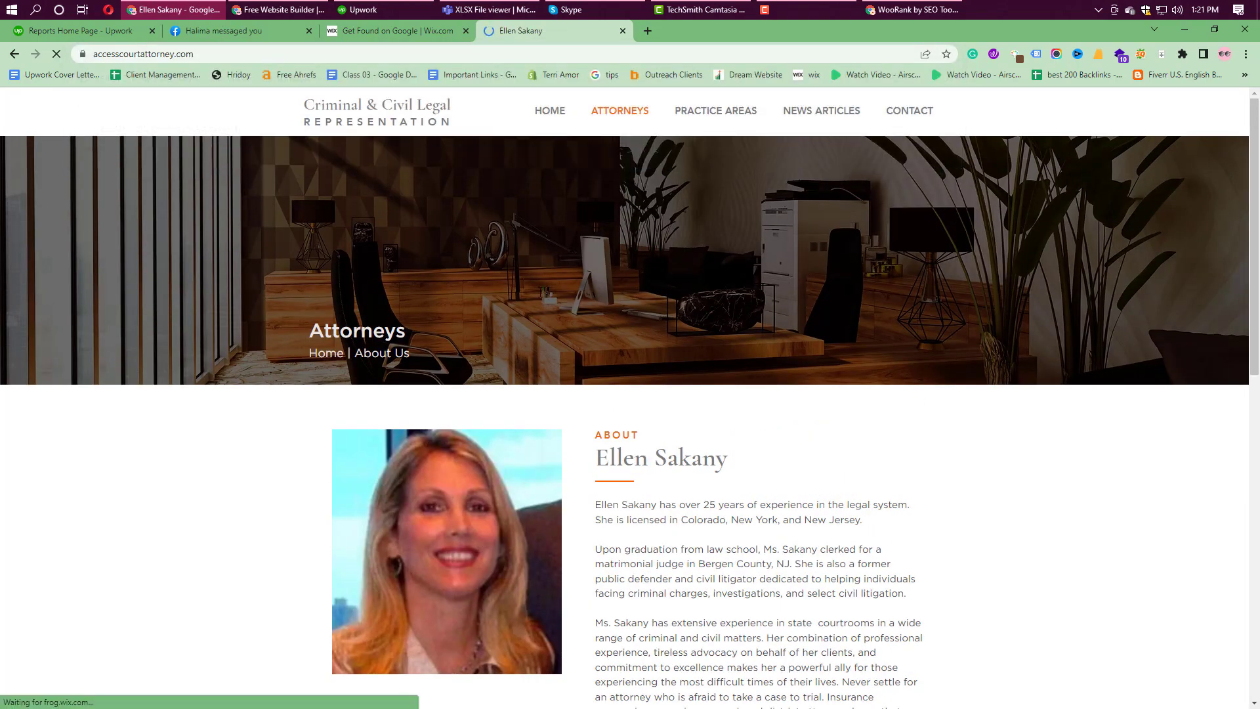
pyautogui.scroll(-7, 604, 518)
pyautogui.scroll(-20, 604, 519)
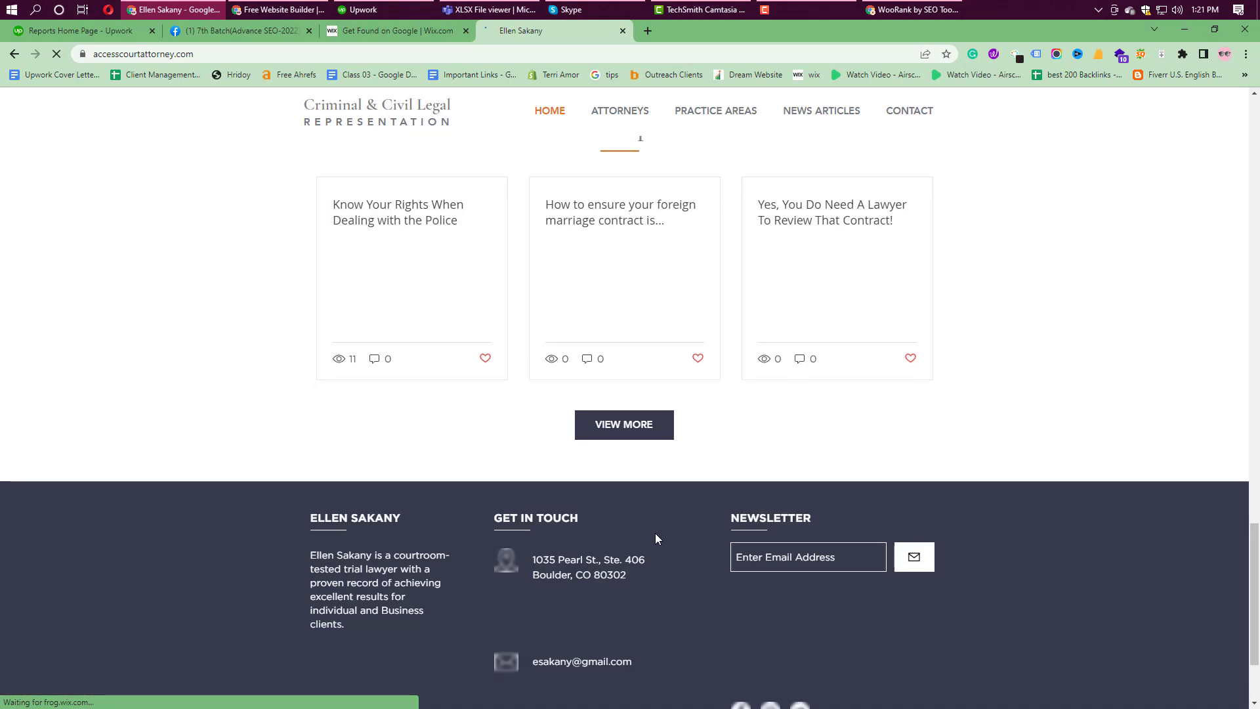
pyautogui.moveTo(532, 419); pyautogui.dragTo(648, 436)
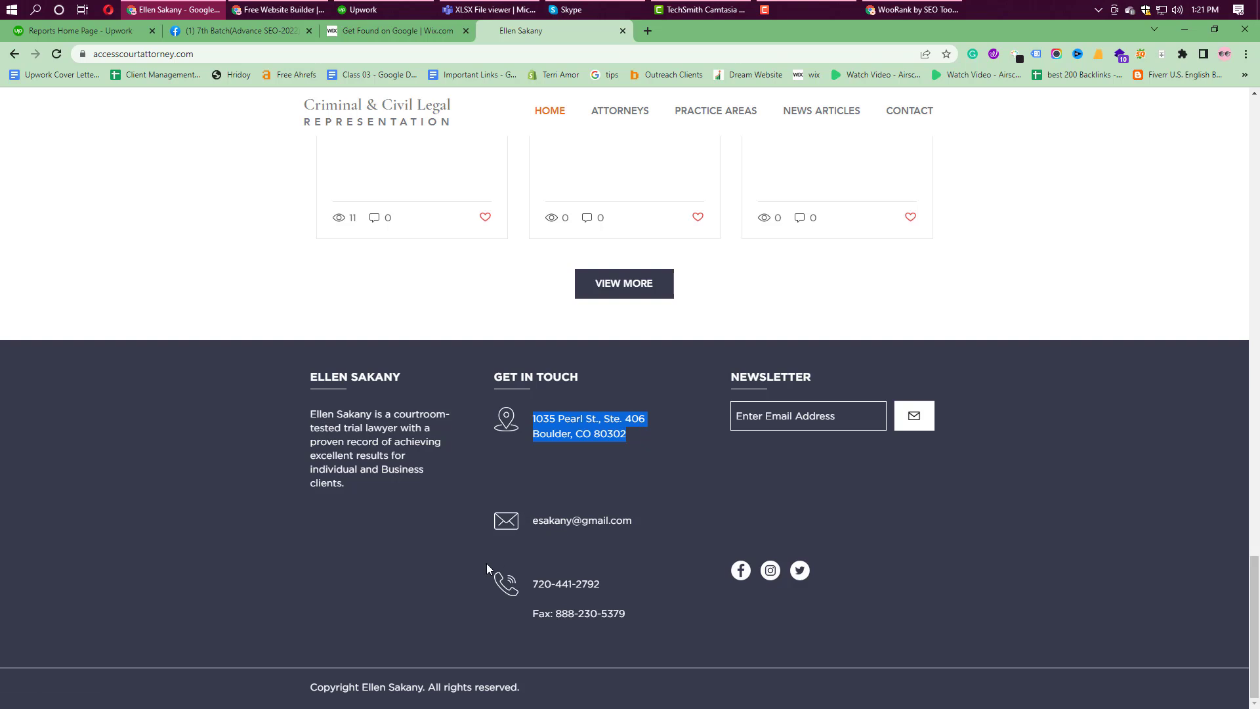
pyautogui.click(419, 29)
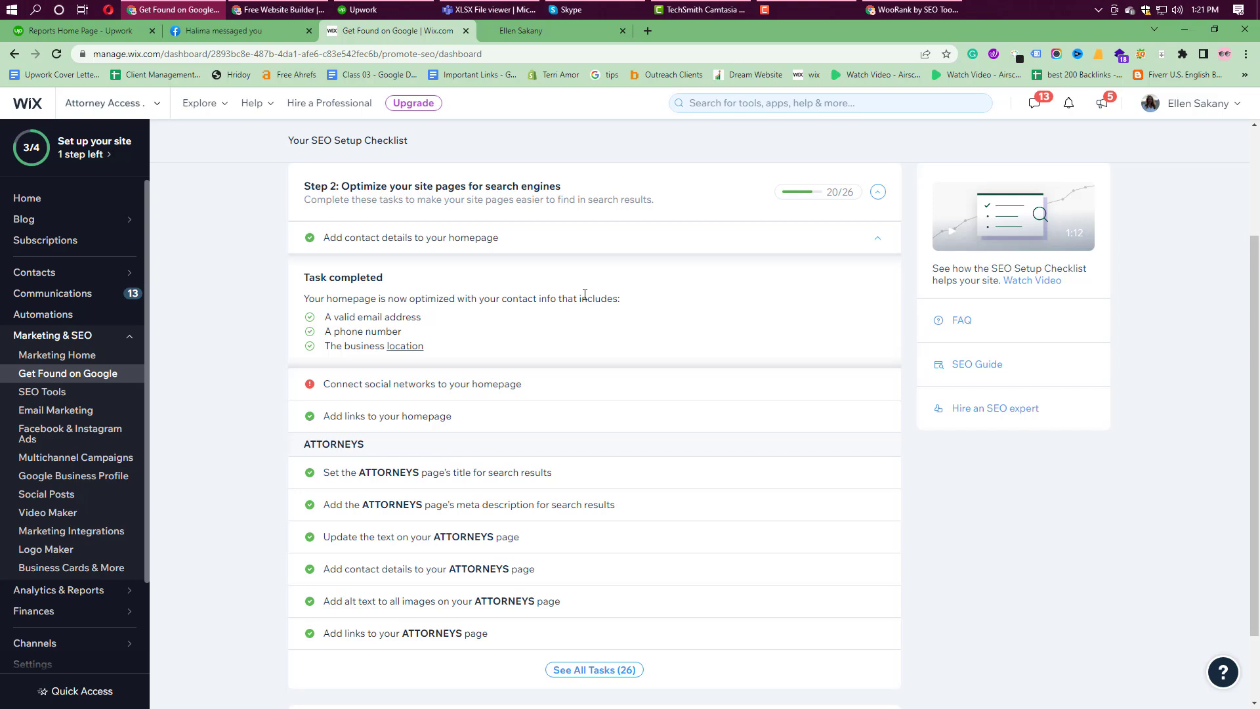
# Step: Review the social networks and homepage links tasks, then go back to the live site tab
pyautogui.click(462, 392)
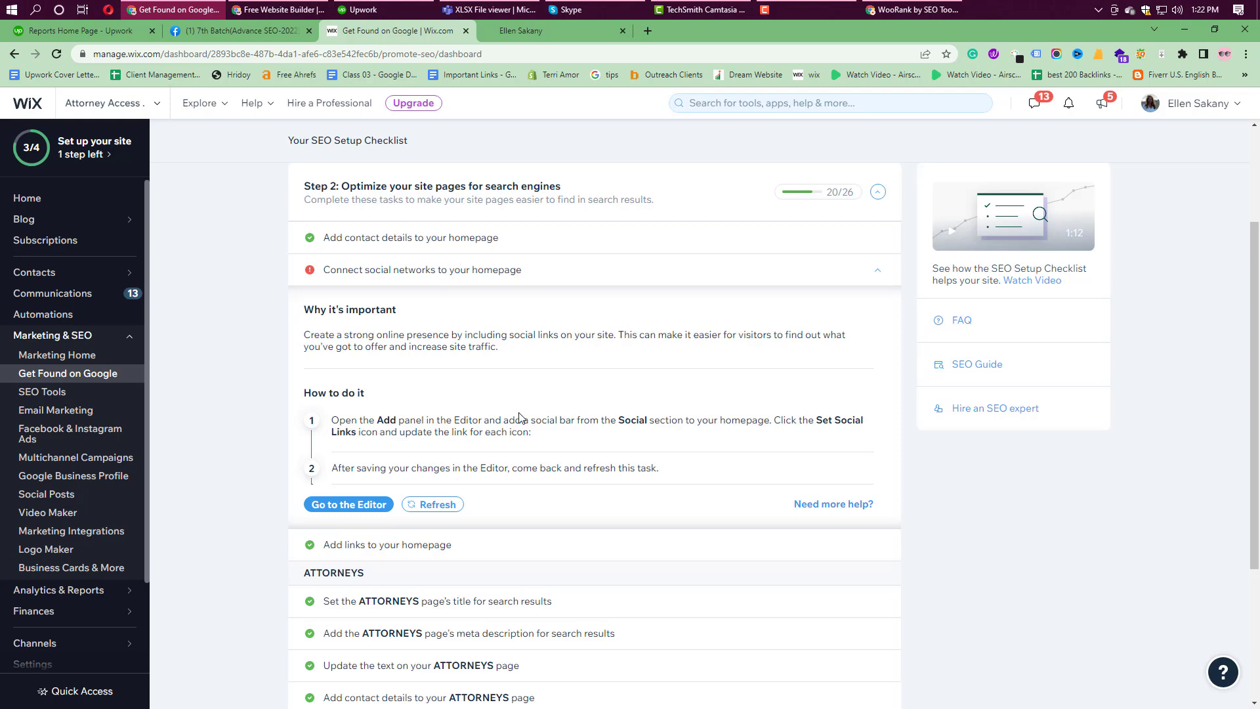
pyautogui.scroll(-2, 518, 418)
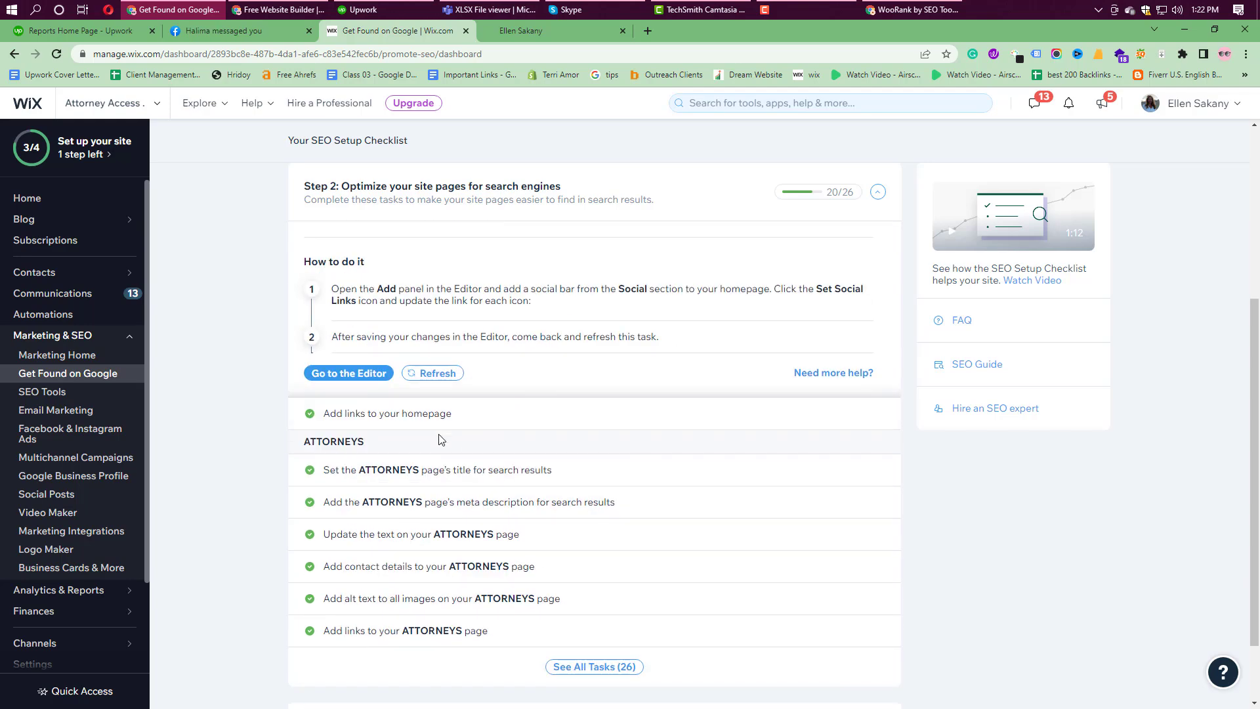
pyautogui.click(458, 425)
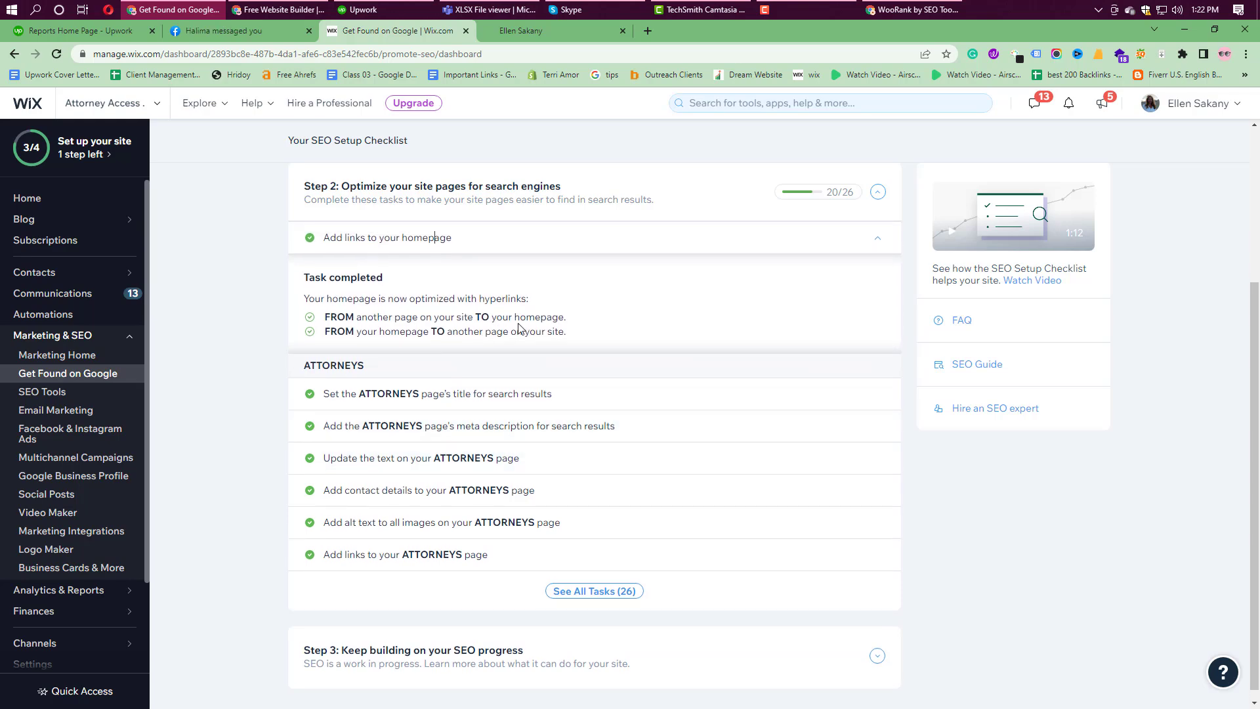
pyautogui.click(553, 29)
pyautogui.scroll(20, 626, 431)
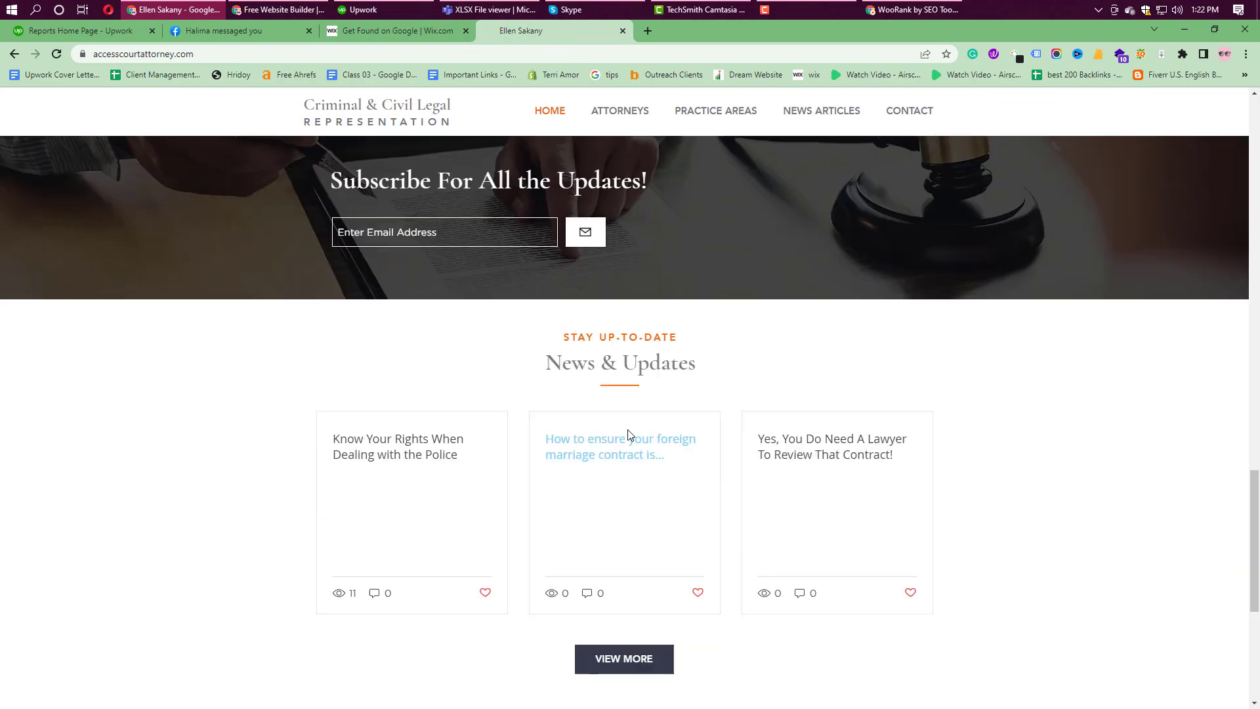
pyautogui.scroll(-15, 650, 397)
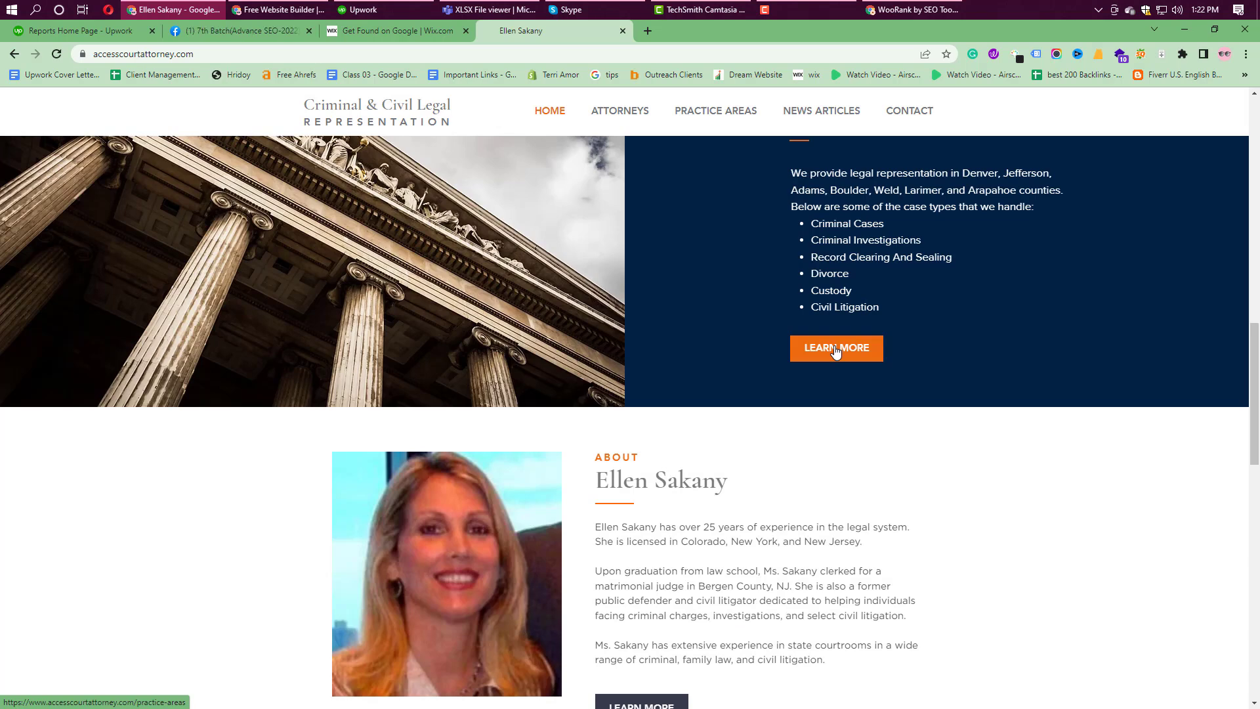
pyautogui.scroll(-3, 788, 394)
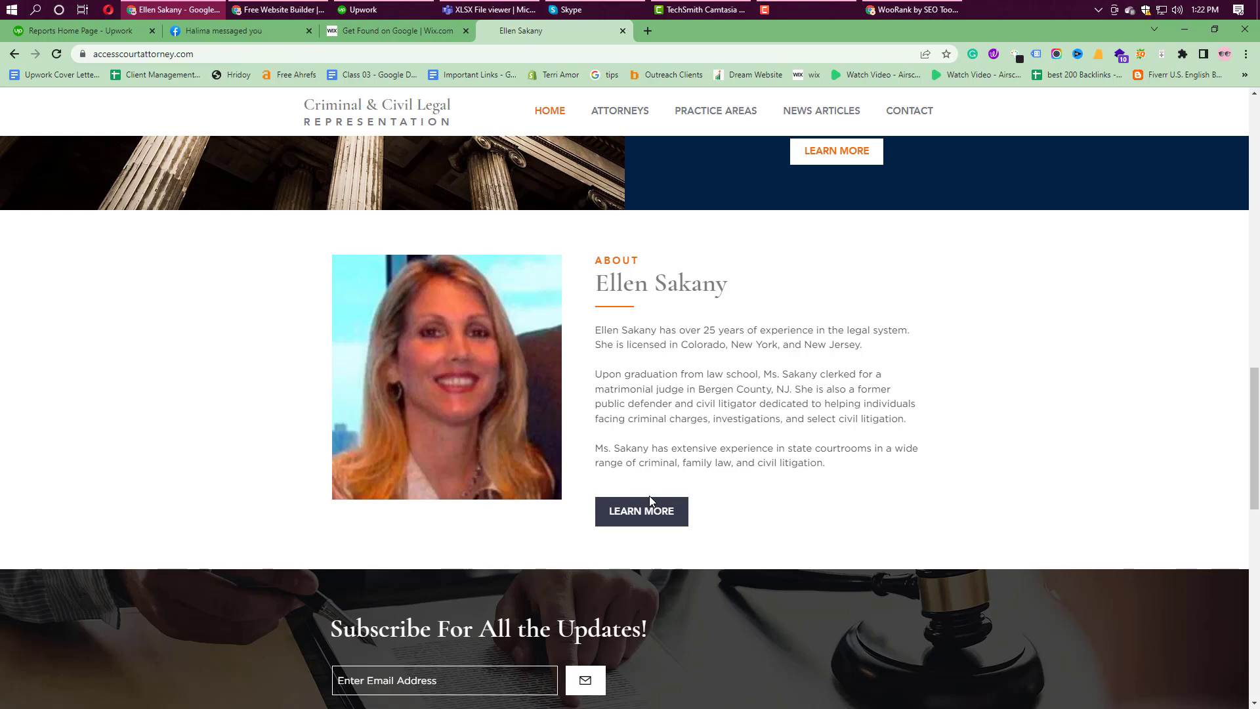
pyautogui.click(424, 33)
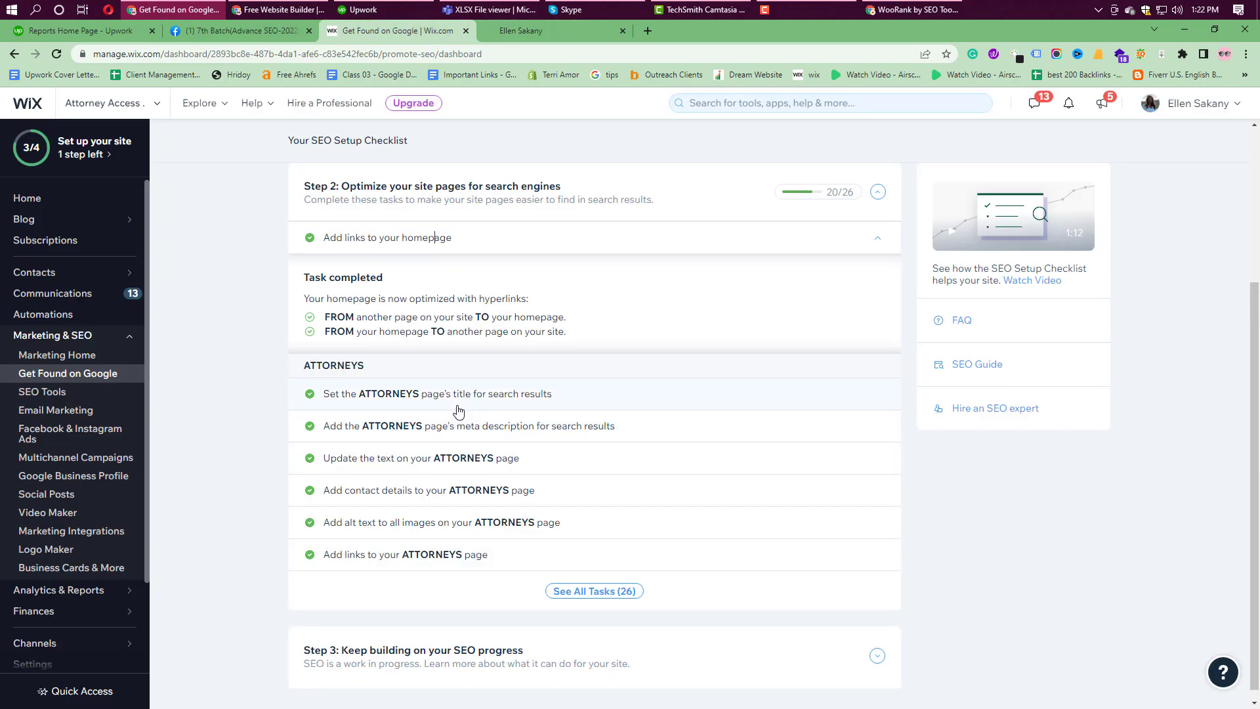
# Step: Open the live ATTORNEYS page, then expand the ATTORNEYS title and meta description tasks in Wix
pyautogui.click(523, 33)
pyautogui.click(640, 117)
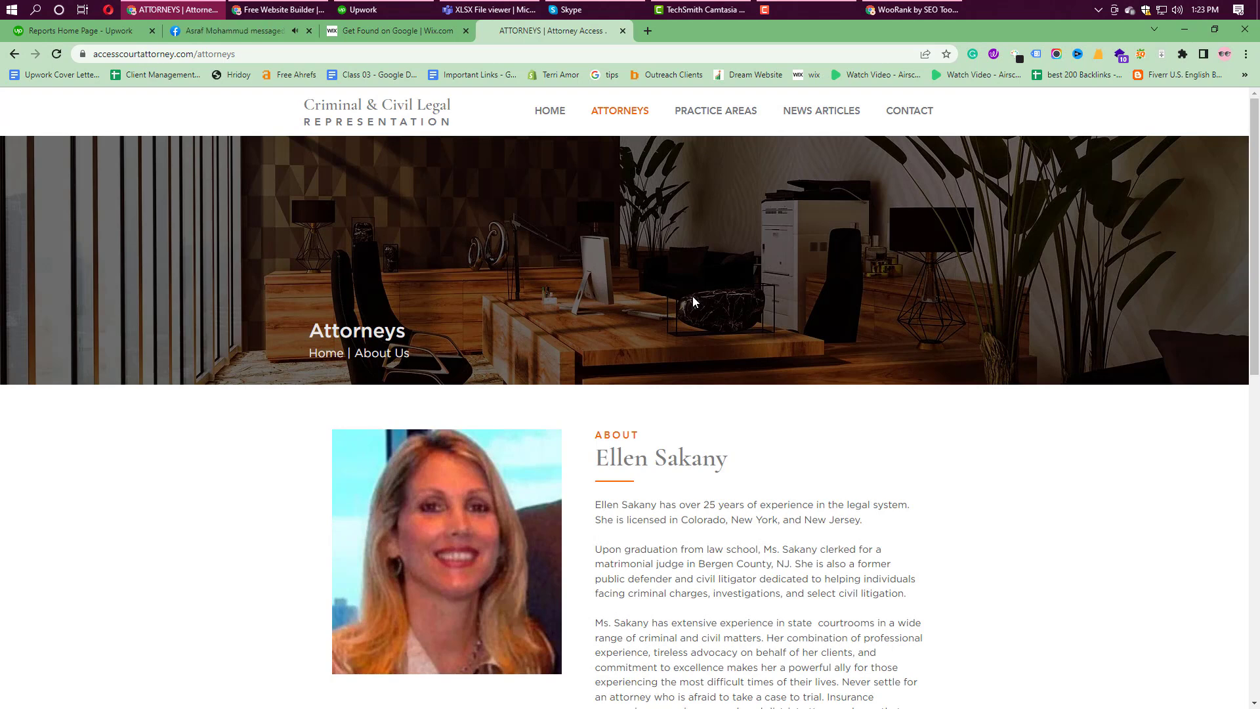
pyautogui.click(377, 29)
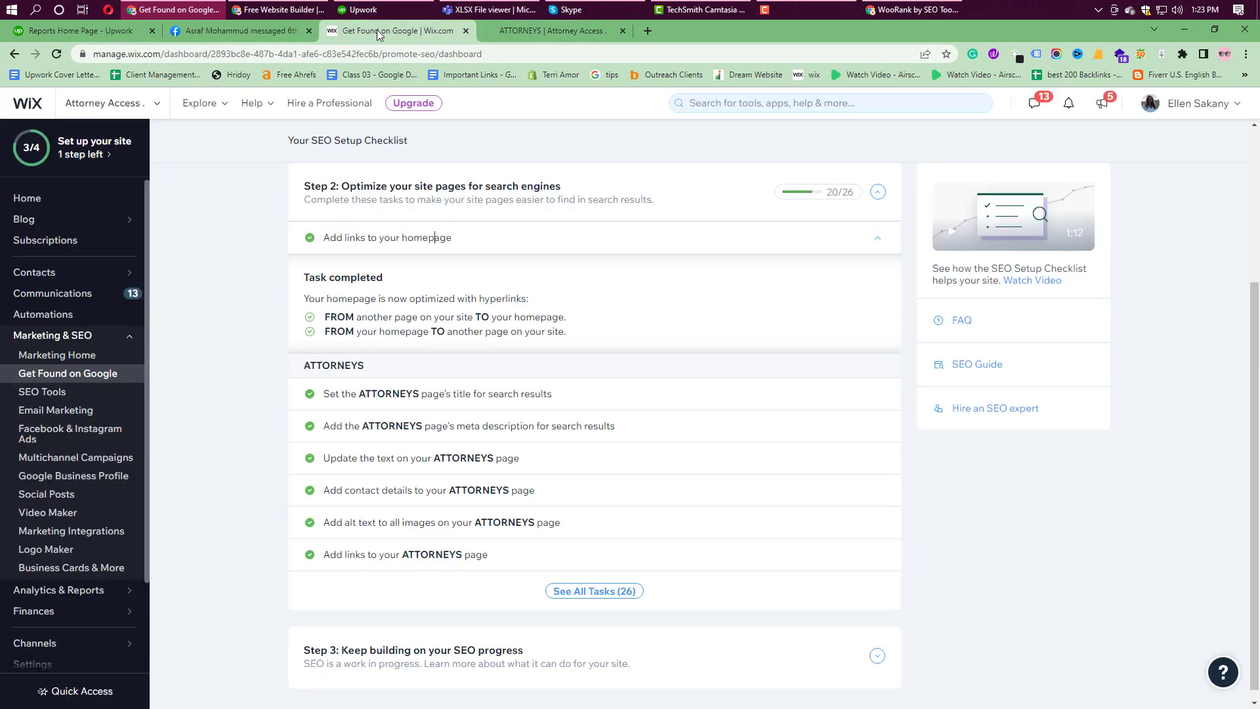
pyautogui.click(465, 402)
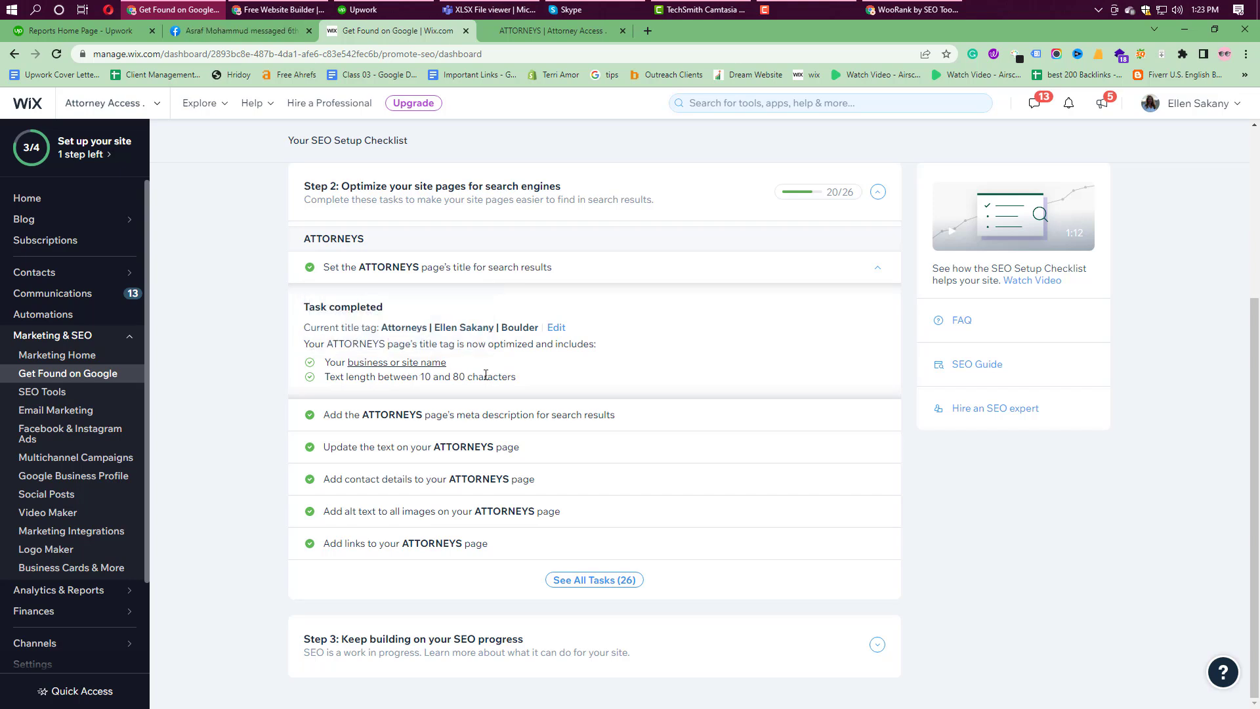
pyautogui.click(448, 415)
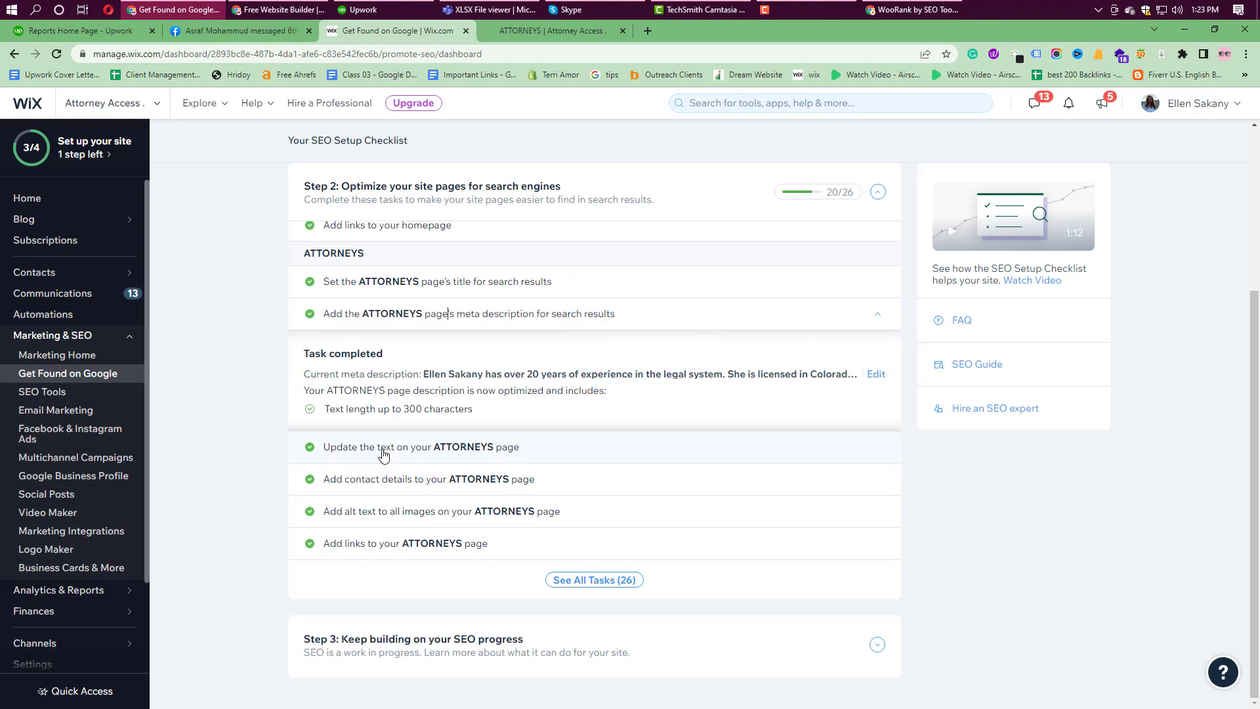
# Step: Compare the ATTORNEYS meta description with the live Attorneys page bio paragraphs
pyautogui.click(547, 31)
pyautogui.moveTo(596, 506); pyautogui.dragTo(822, 608)
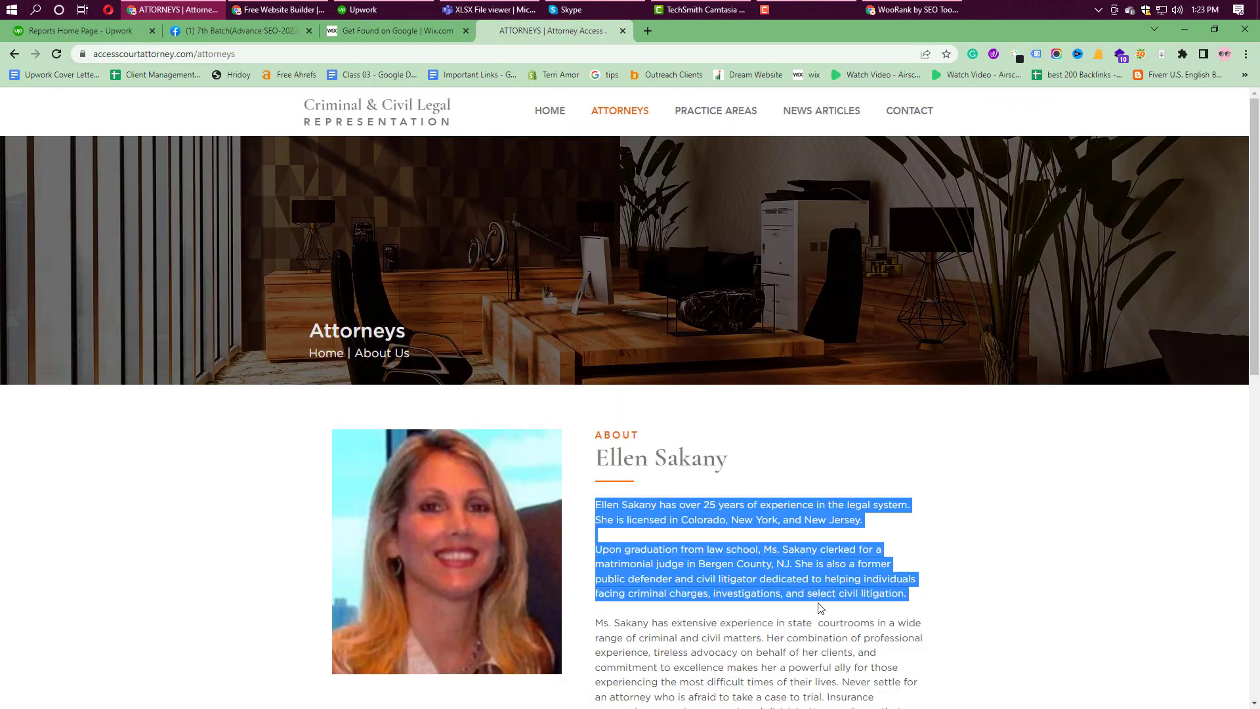
pyautogui.click(437, 30)
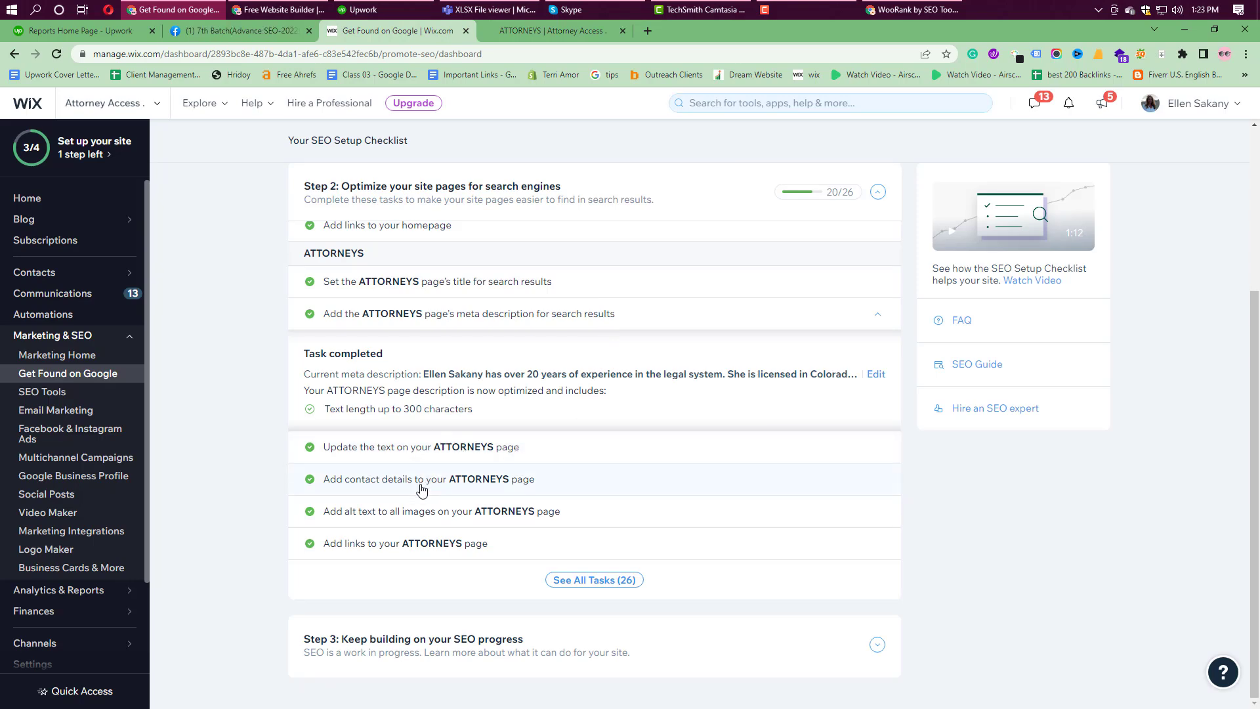
pyautogui.click(550, 31)
pyautogui.scroll(-7, 758, 445)
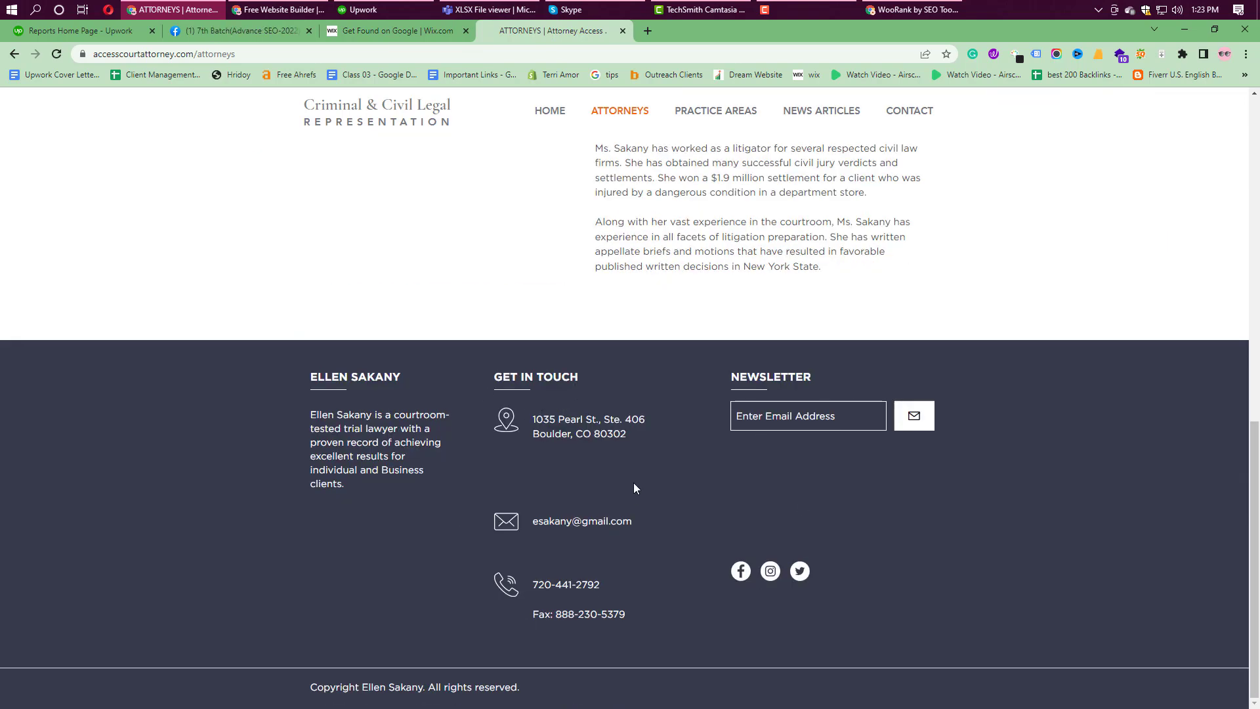
pyautogui.hotkey('ctrl', 'shift', 'Tab')
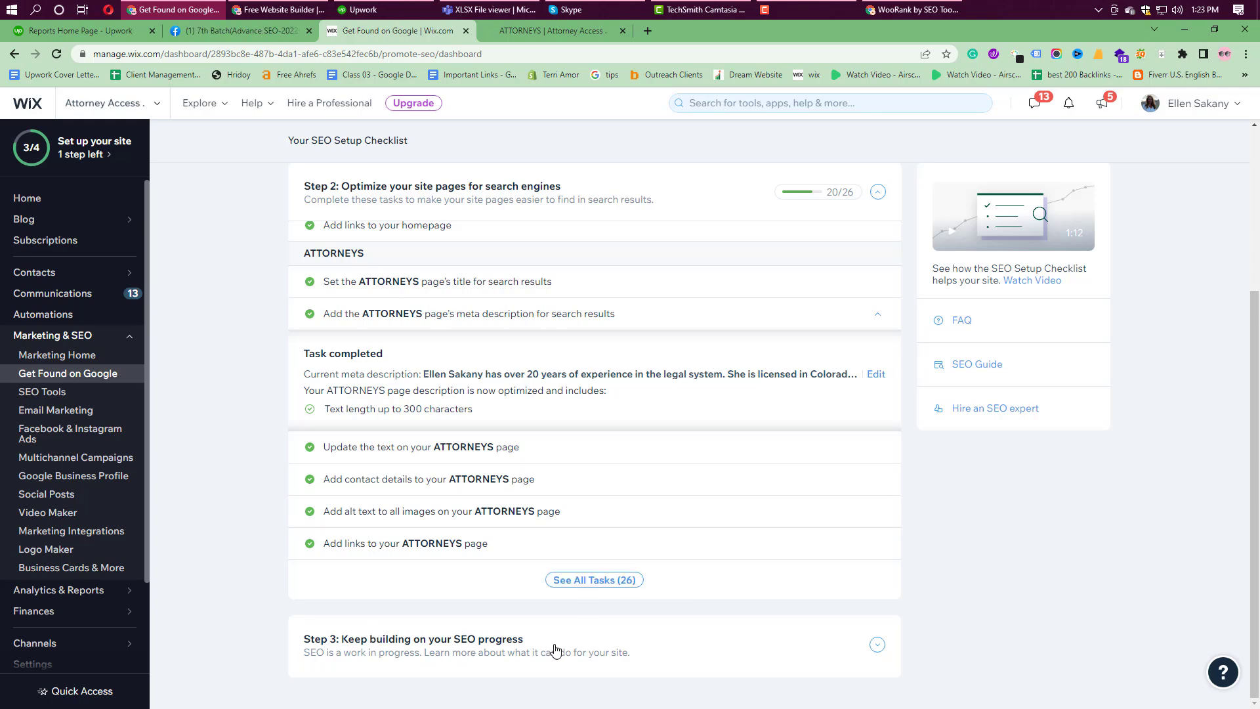
# Step: Show all SEO tasks under Steps 3 and 2, then load the live site's Contact page
pyautogui.click(877, 645)
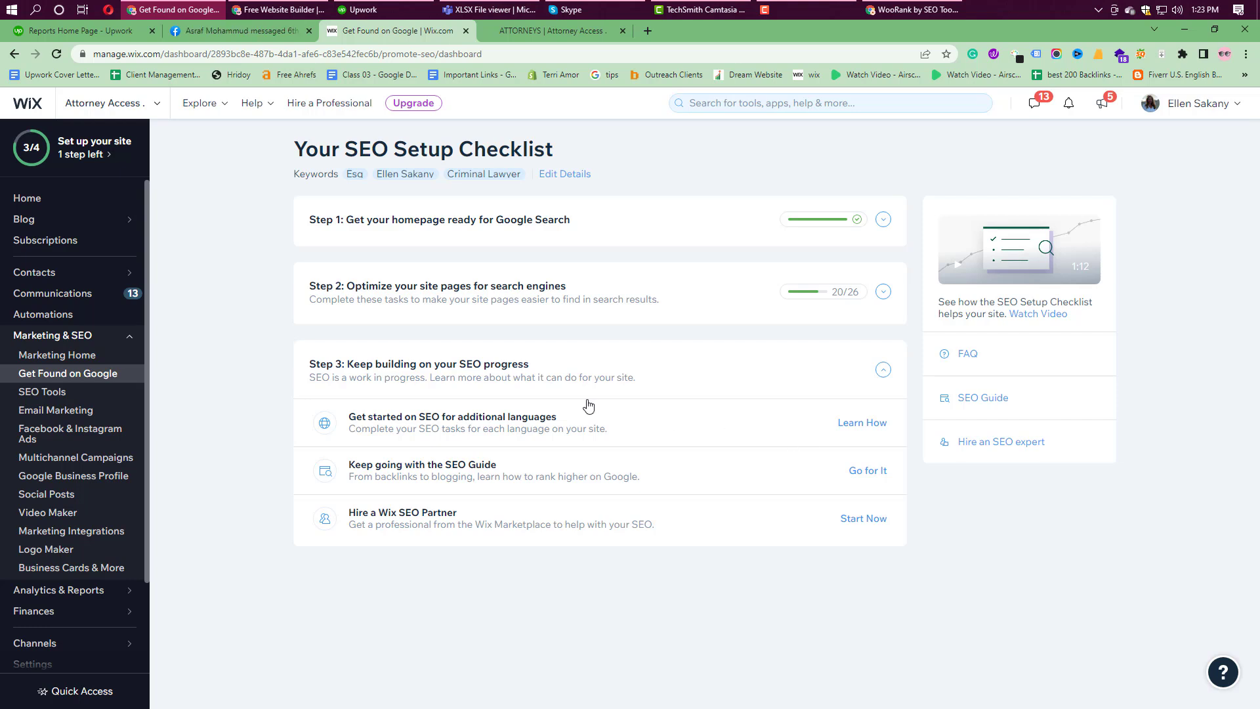
pyautogui.click(884, 292)
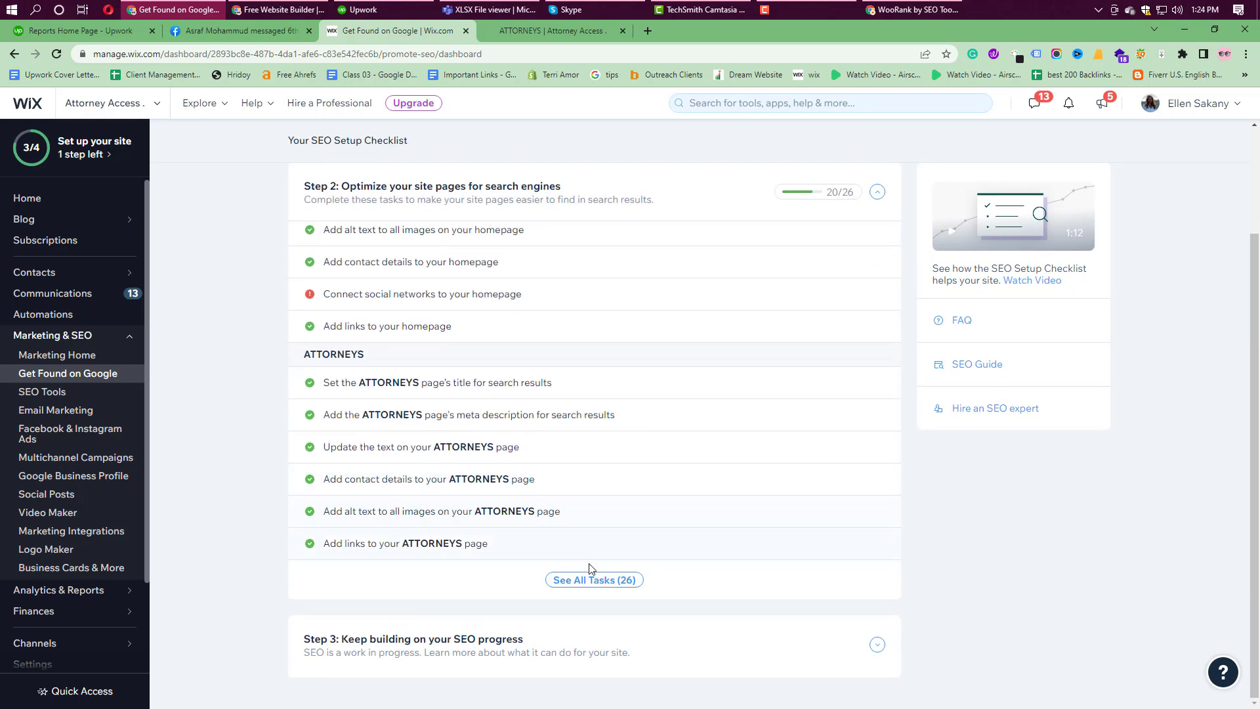
pyautogui.click(585, 583)
pyautogui.scroll(-3, 843, 592)
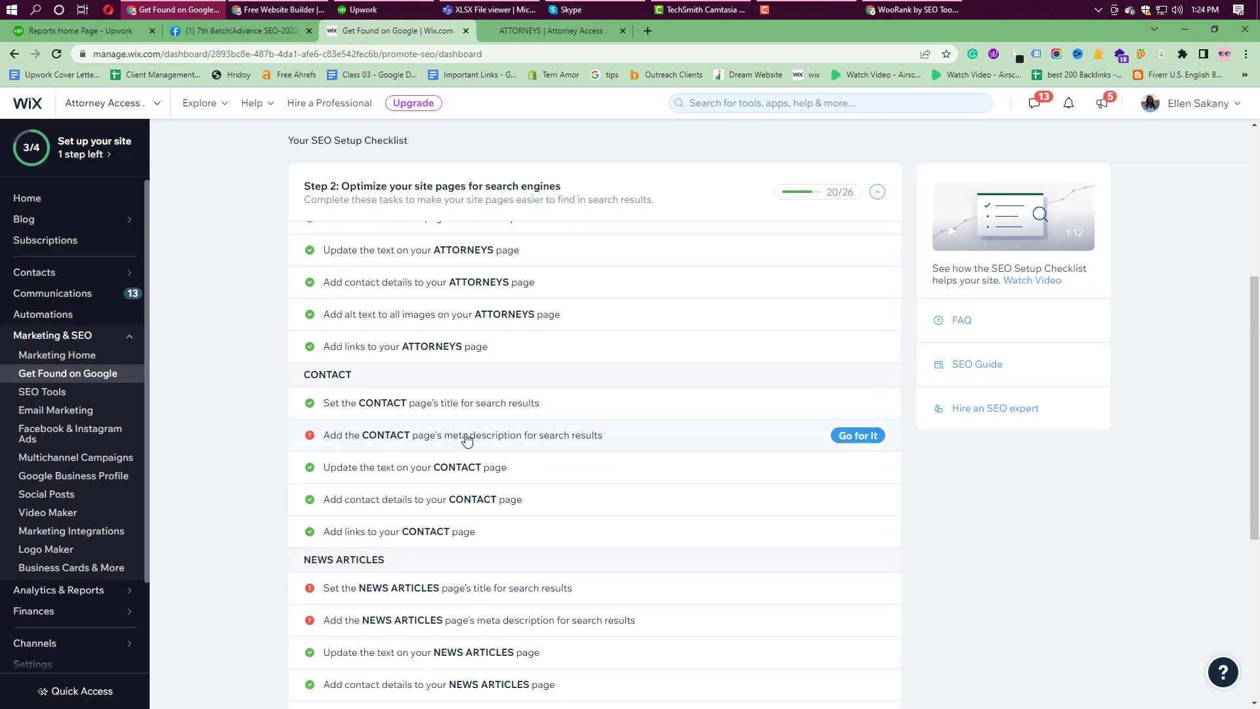
pyautogui.click(545, 30)
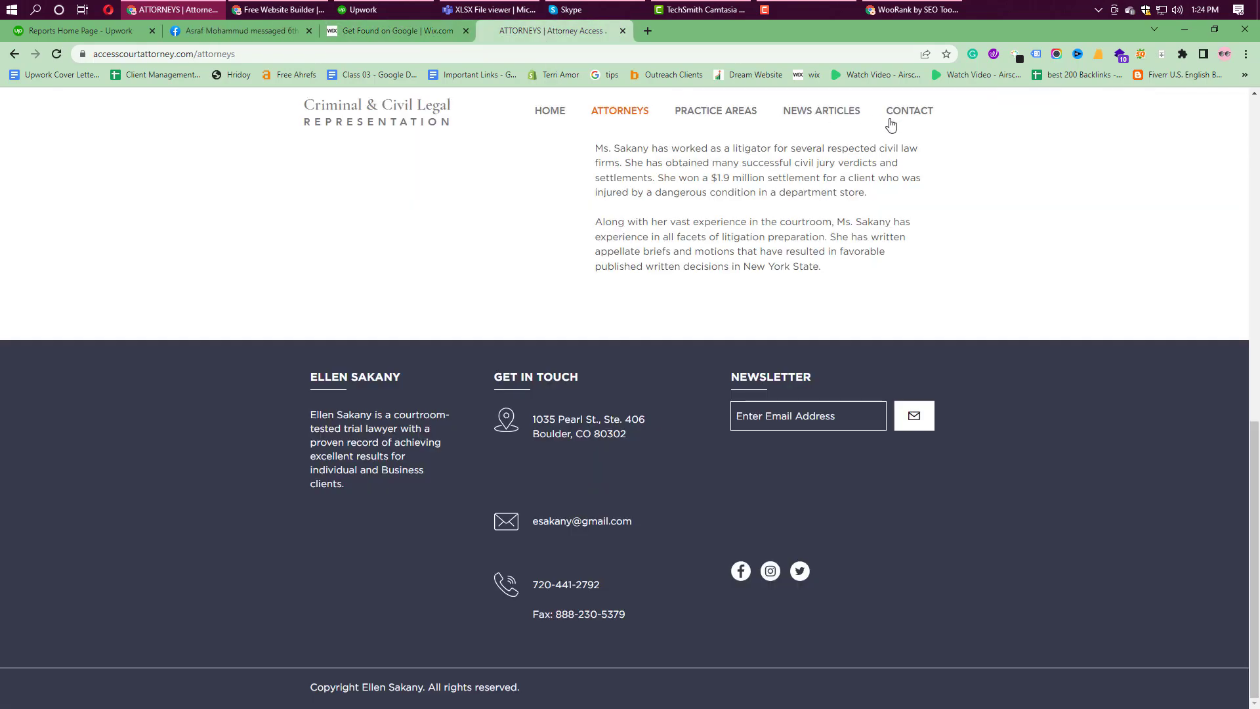
pyautogui.click(905, 121)
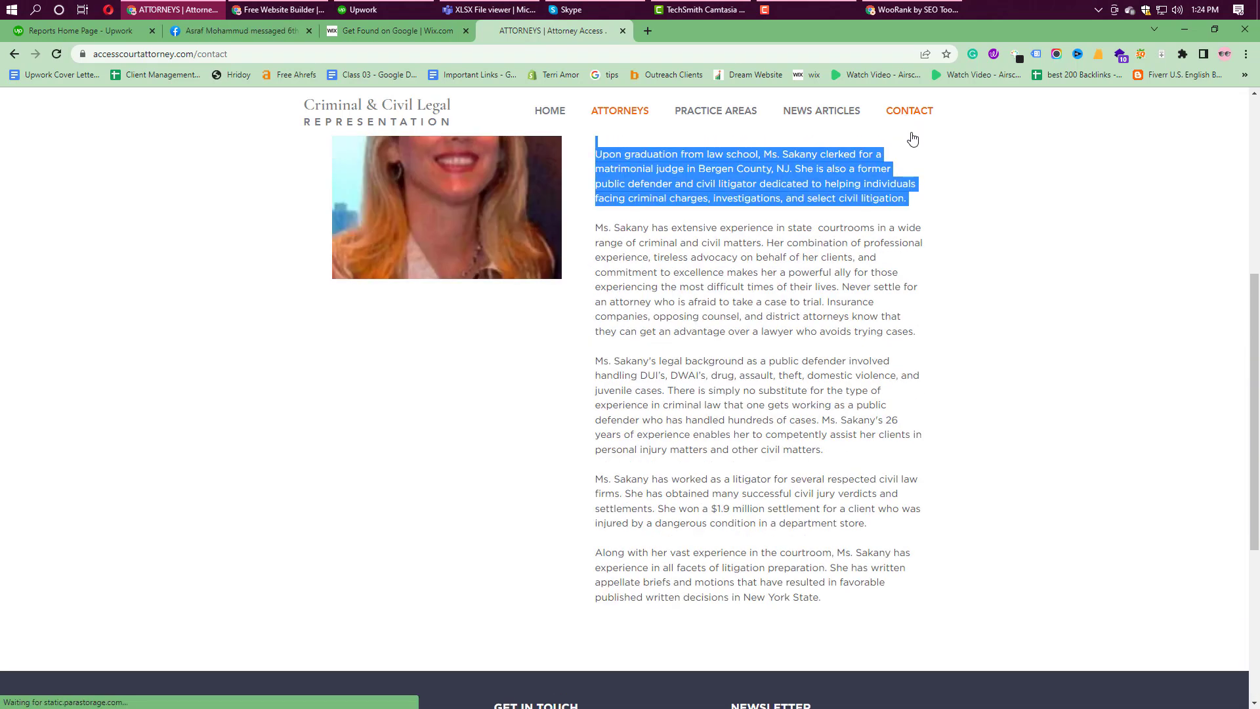
# Step: Scroll through the live site's Contact page
pyautogui.scroll(-3, 610, 355)
pyautogui.scroll(-3, 617, 354)
pyautogui.scroll(6, 657, 358)
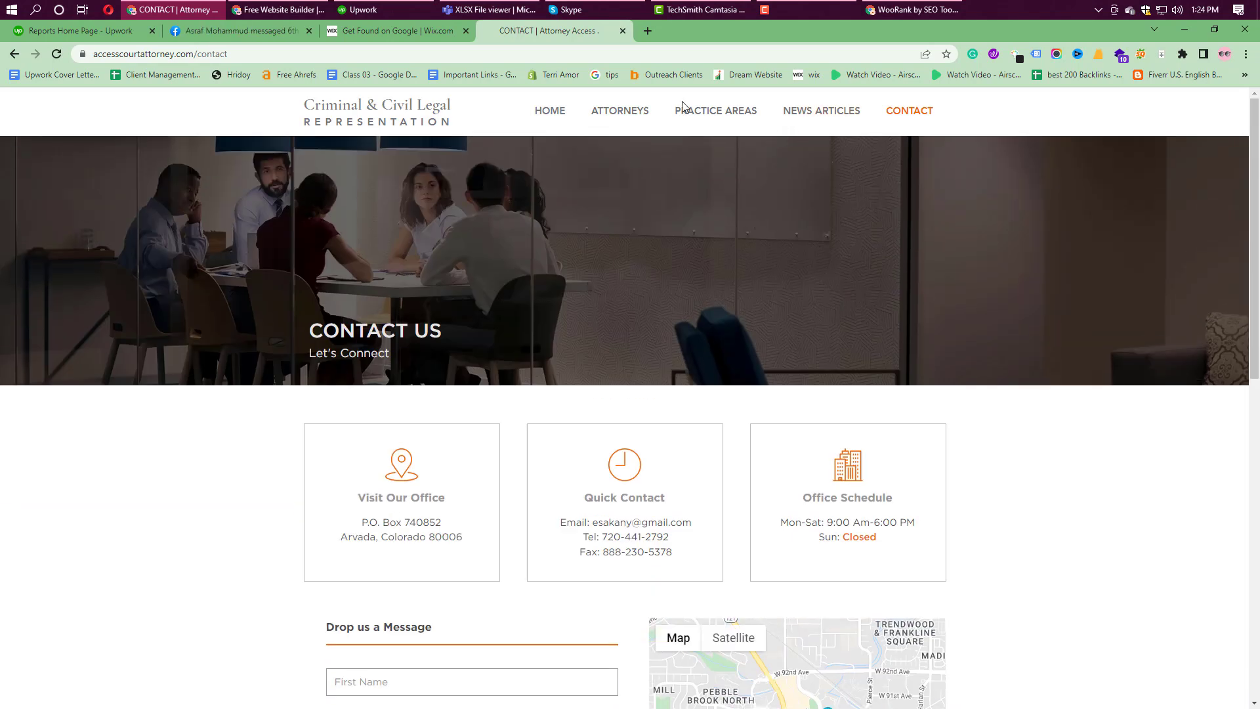
# Step: Copy the first two bio paragraphs from the Attorneys page and go back to Wix
pyautogui.click(620, 115)
pyautogui.scroll(-2, 680, 380)
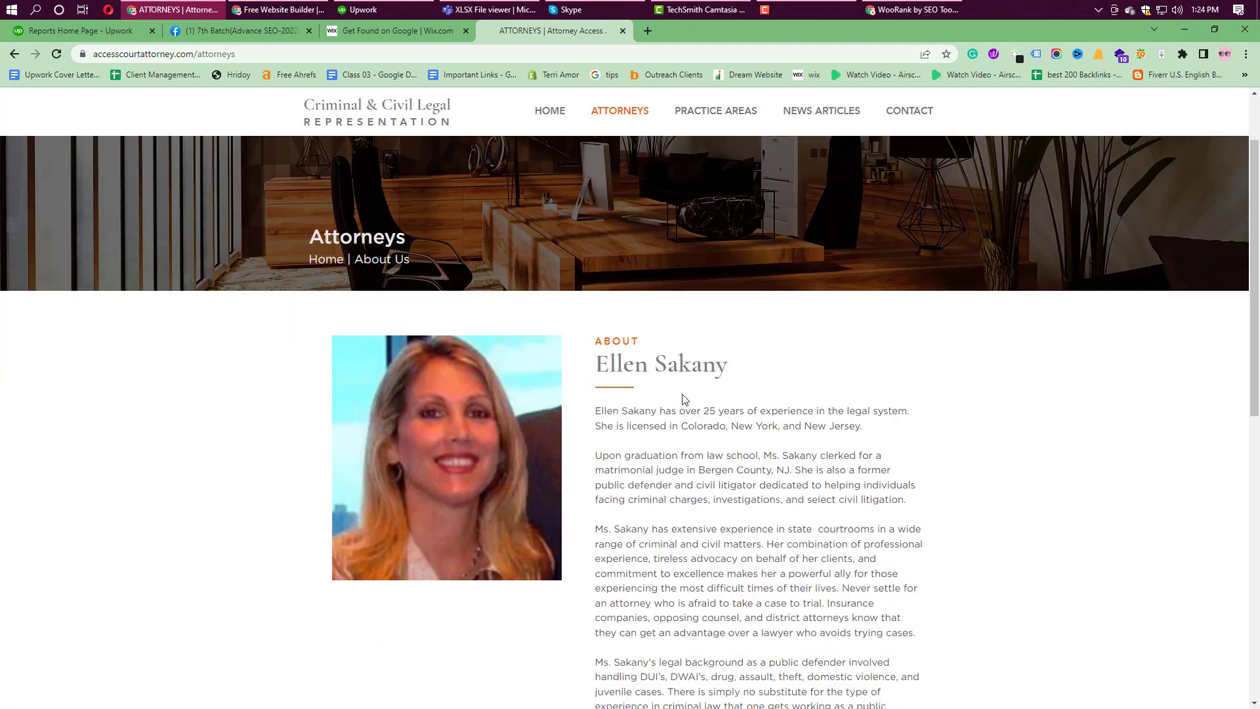
pyautogui.moveTo(598, 376); pyautogui.dragTo(870, 460)
pyautogui.rightClick(870, 460)
pyautogui.click(894, 467)
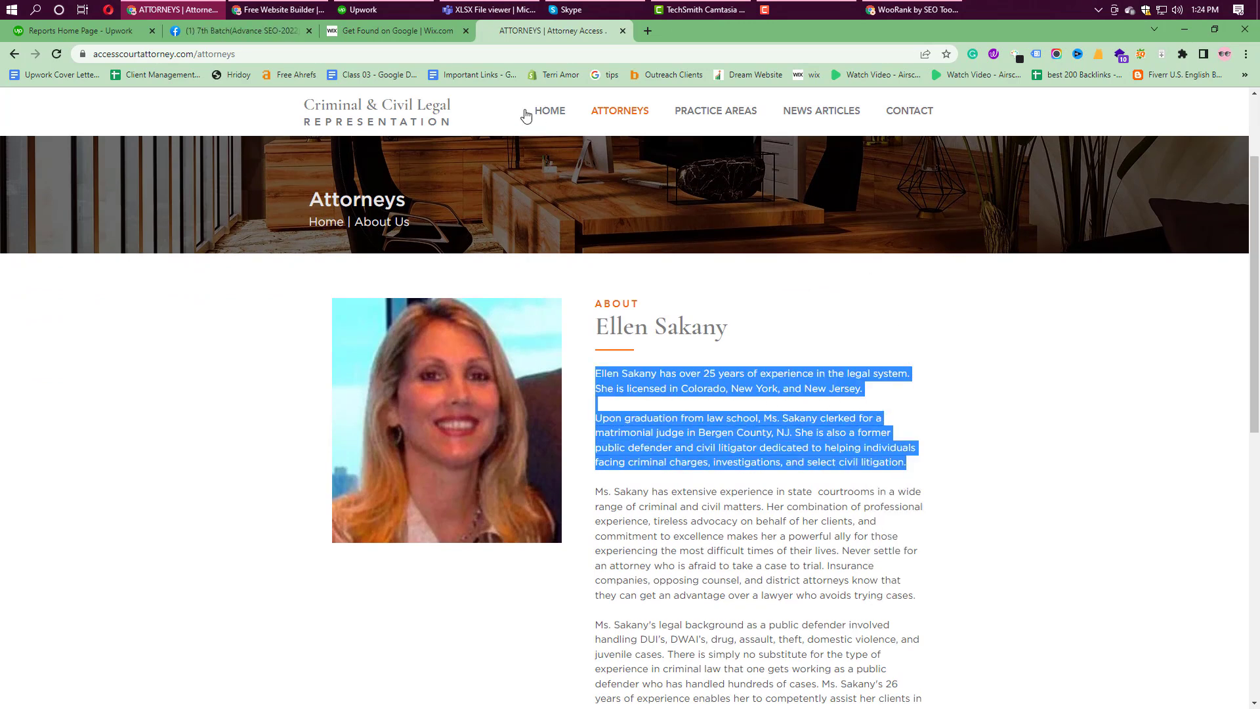
pyautogui.click(390, 33)
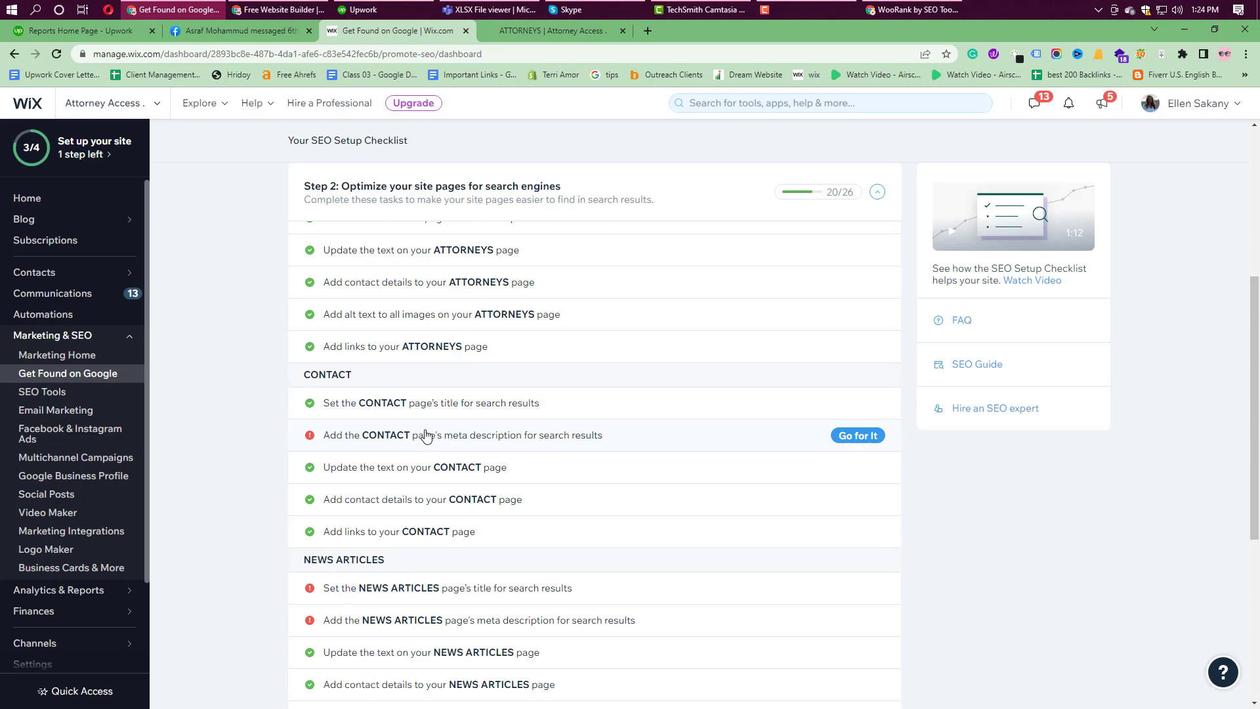
# Step: Paste the copied attorney bio into the CONTACT page's empty meta description box
pyautogui.click(654, 439)
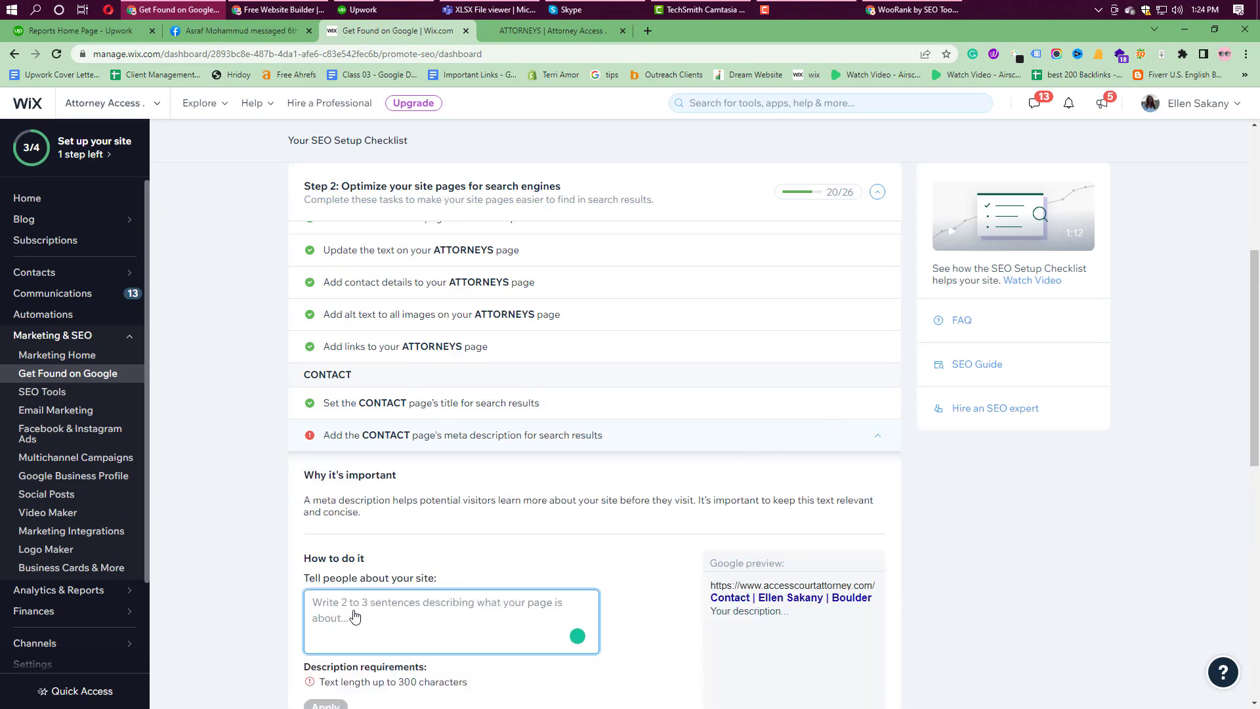
pyautogui.scroll(-3, 331, 620)
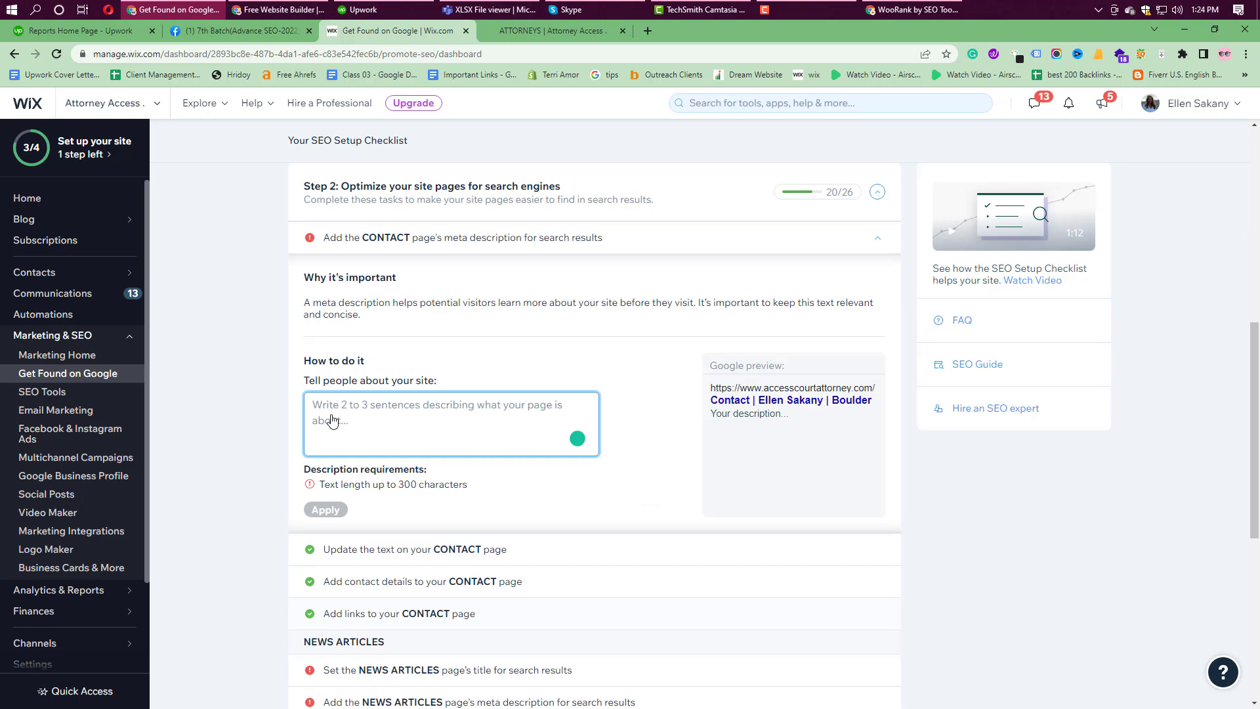
pyautogui.click(333, 418)
pyautogui.hotkey('ctrl', 'v')
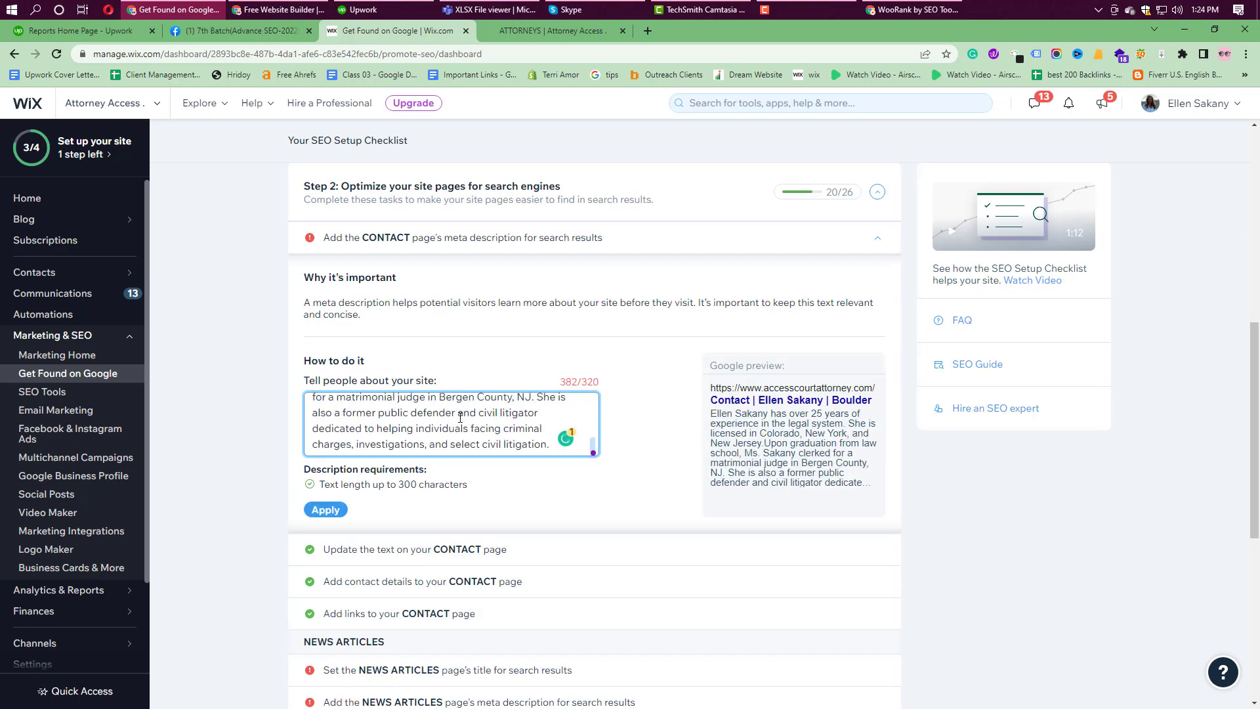
# Step: Trim the CONTACT description to its first paragraph and apply it
pyautogui.click(514, 402)
pyautogui.hotkey('ctrl', 'a')
pyautogui.press('BackSpace')
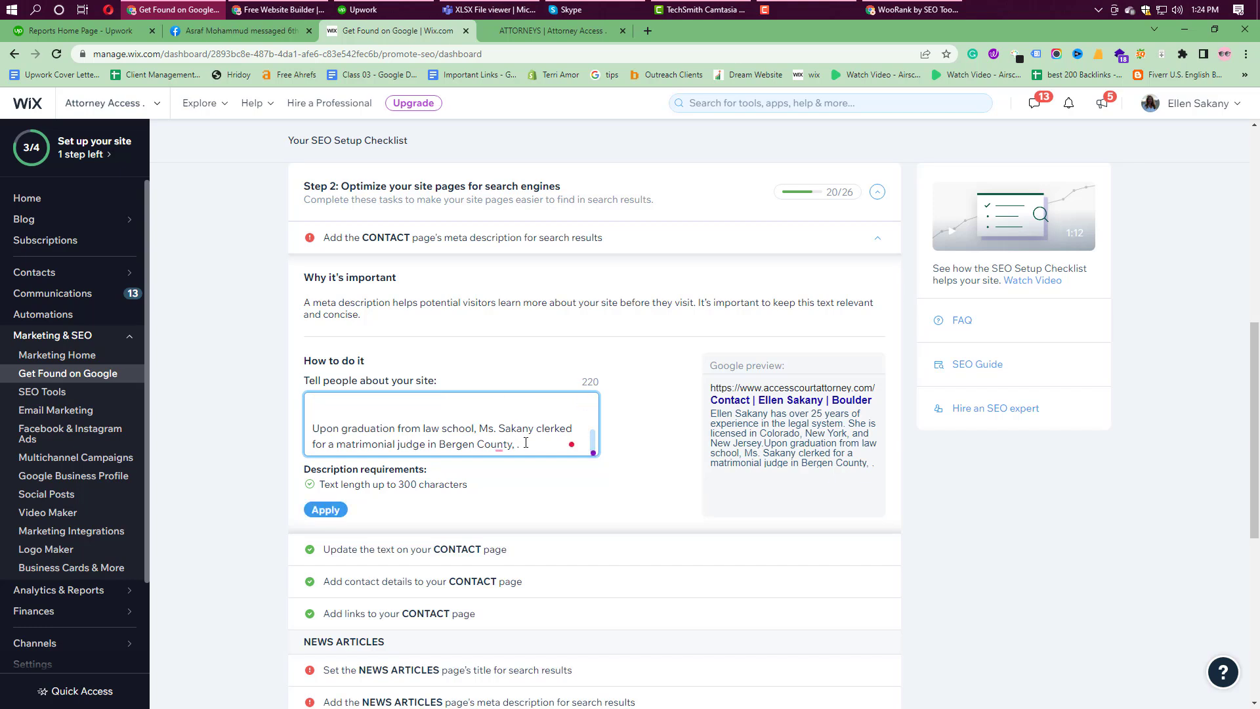
pyautogui.keyDown('shift'); pyautogui.click(334, 439); pyautogui.keyUp('shift')
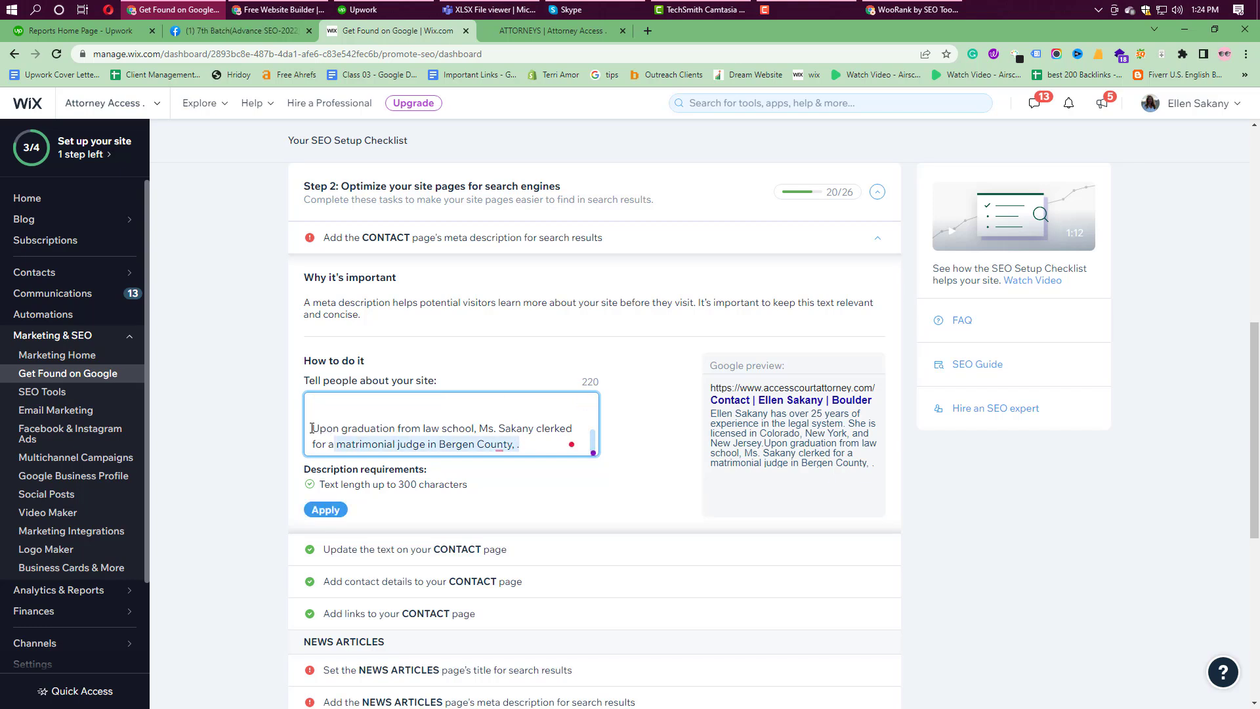
pyautogui.keyDown('shift'); pyautogui.click(314, 439); pyautogui.keyUp('shift')
pyautogui.keyDown('shift'); pyautogui.click(314, 422); pyautogui.keyUp('shift')
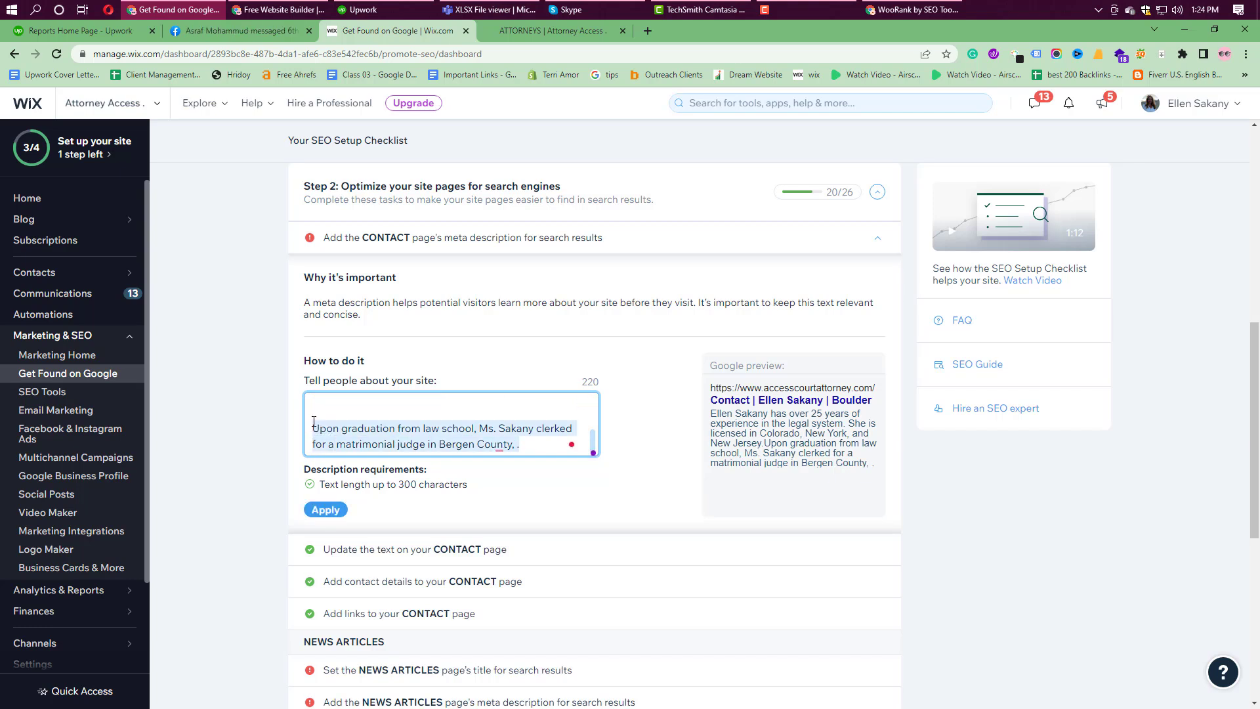
pyautogui.press('BackSpace')
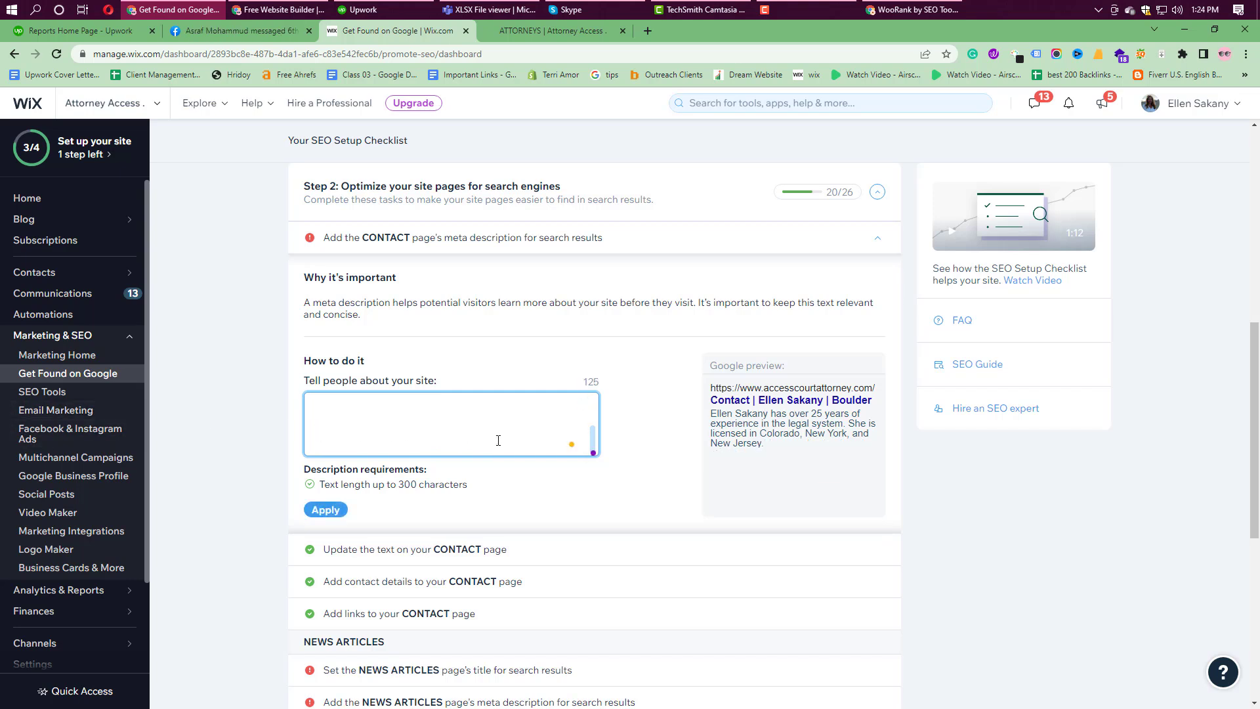
pyautogui.click(489, 506)
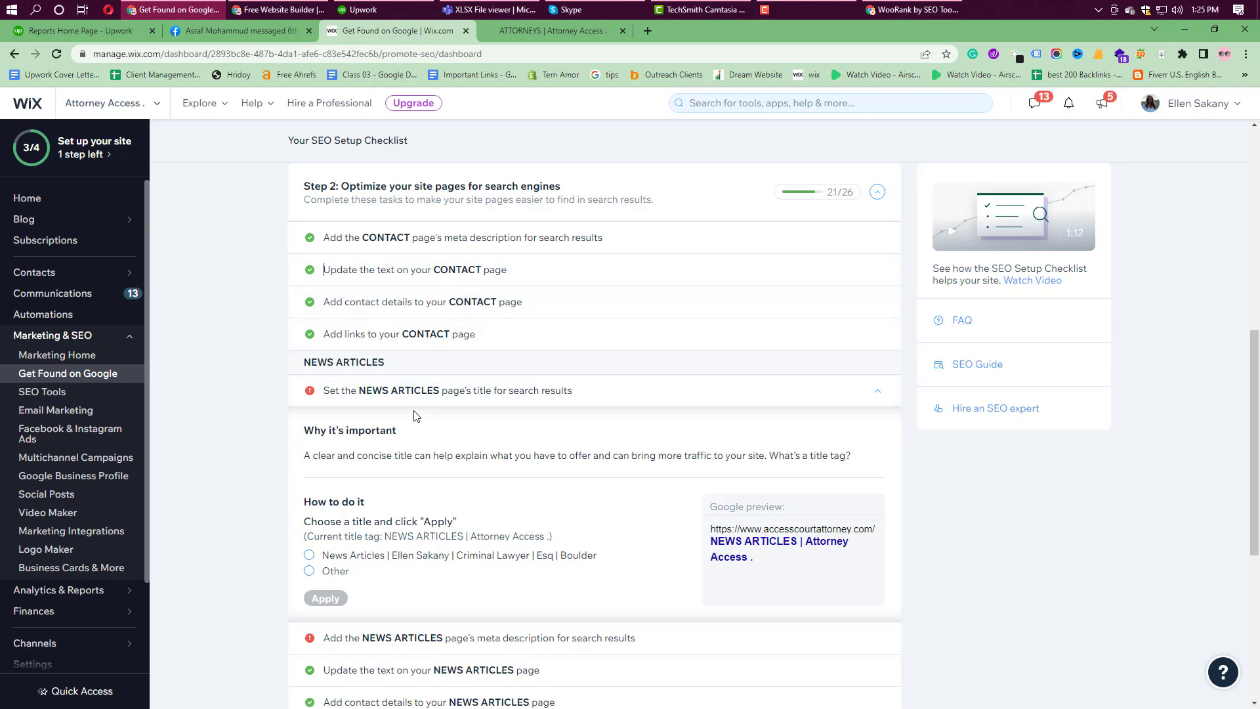
# Step: Browse the live site's News Articles page
pyautogui.click(573, 29)
pyautogui.click(815, 109)
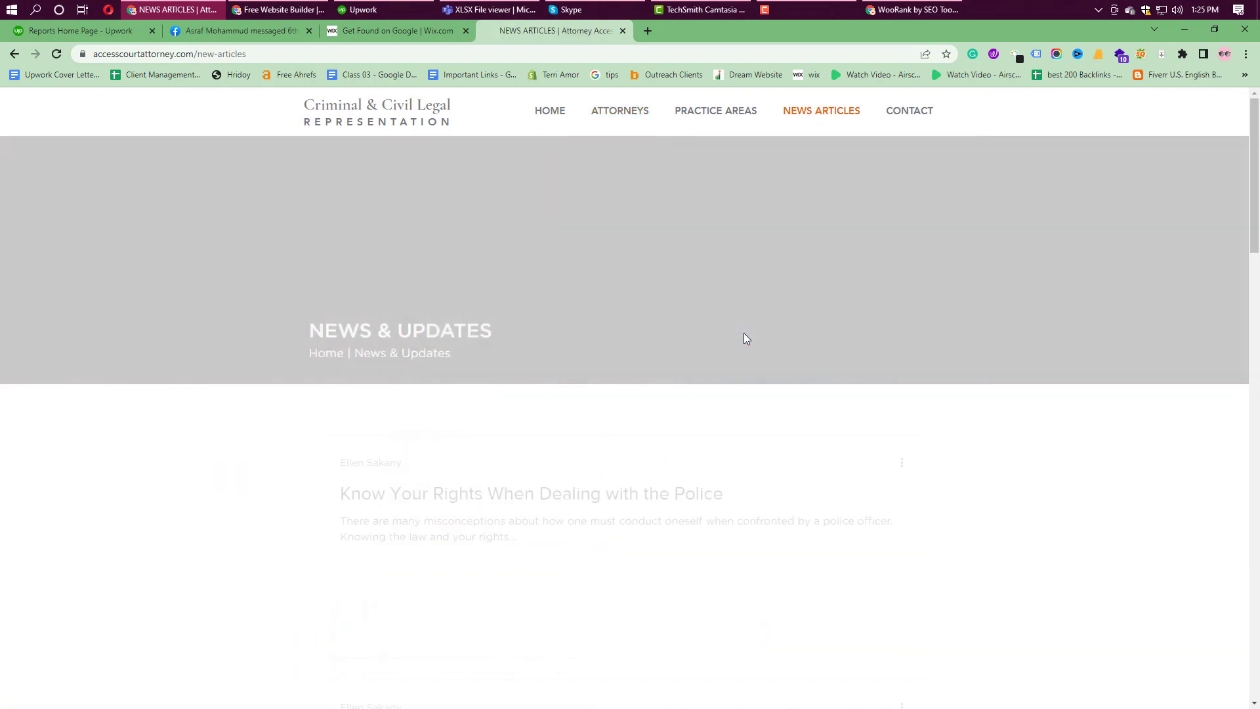
pyautogui.scroll(-3, 590, 375)
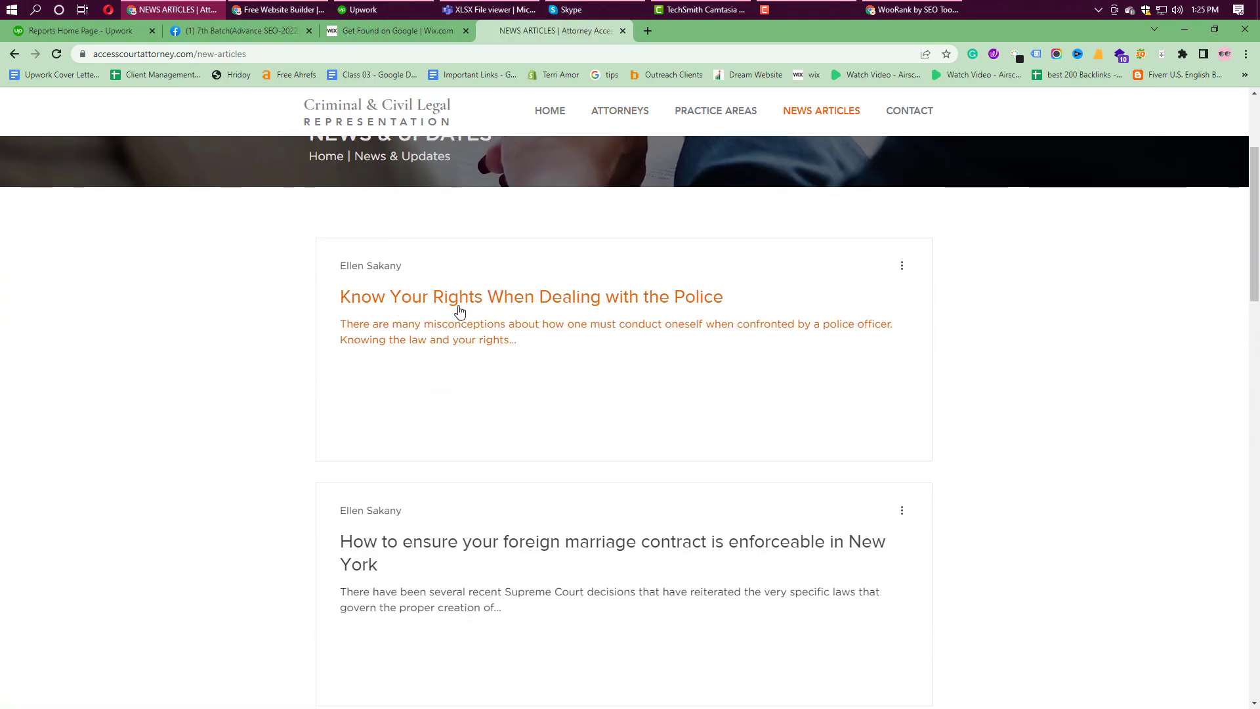
pyautogui.scroll(-5, 487, 361)
pyautogui.scroll(-15, 487, 361)
pyautogui.scroll(13, 523, 396)
pyautogui.scroll(10, 542, 423)
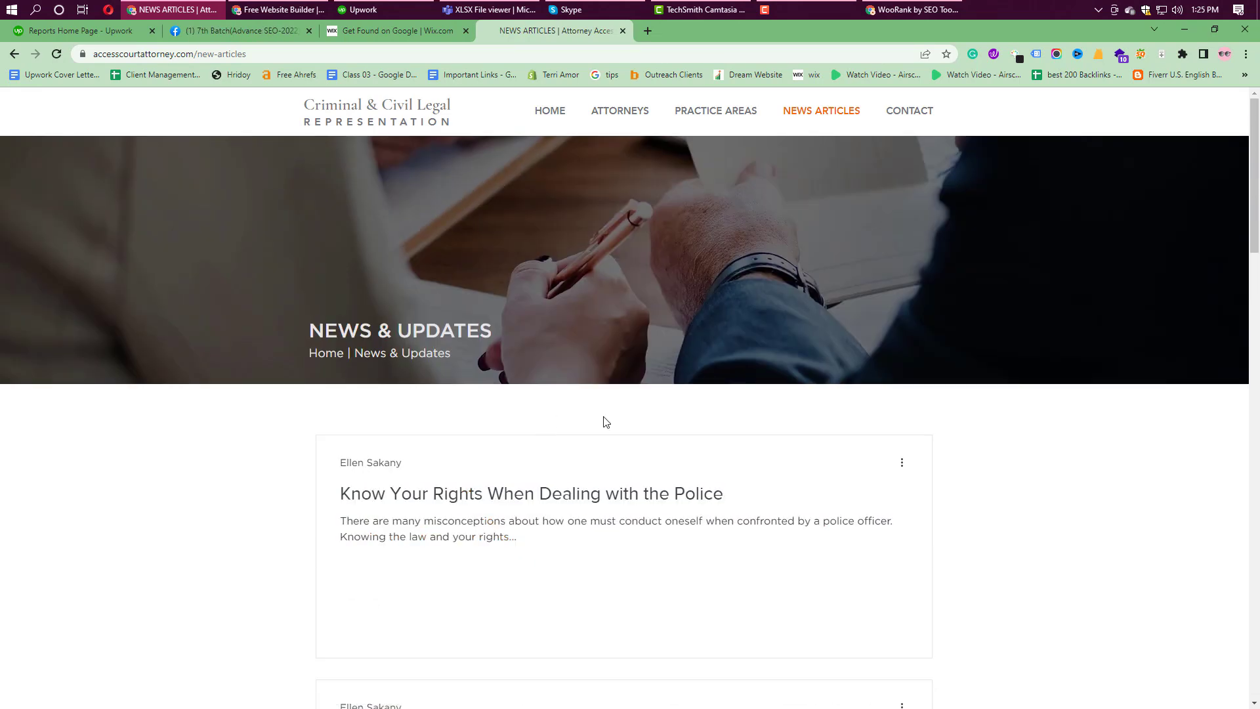
# Step: Apply the suggested Criminal Lawyer title to the NEWS ARTICLES page
pyautogui.click(370, 27)
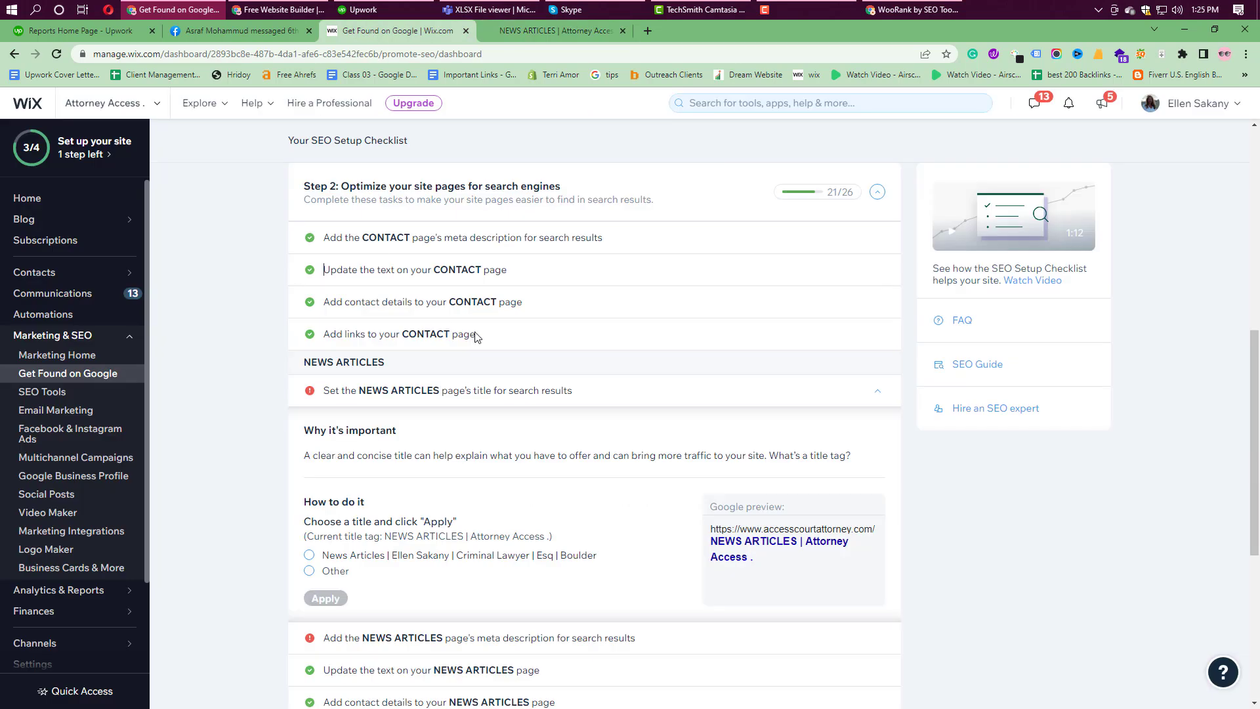
pyautogui.click(310, 490)
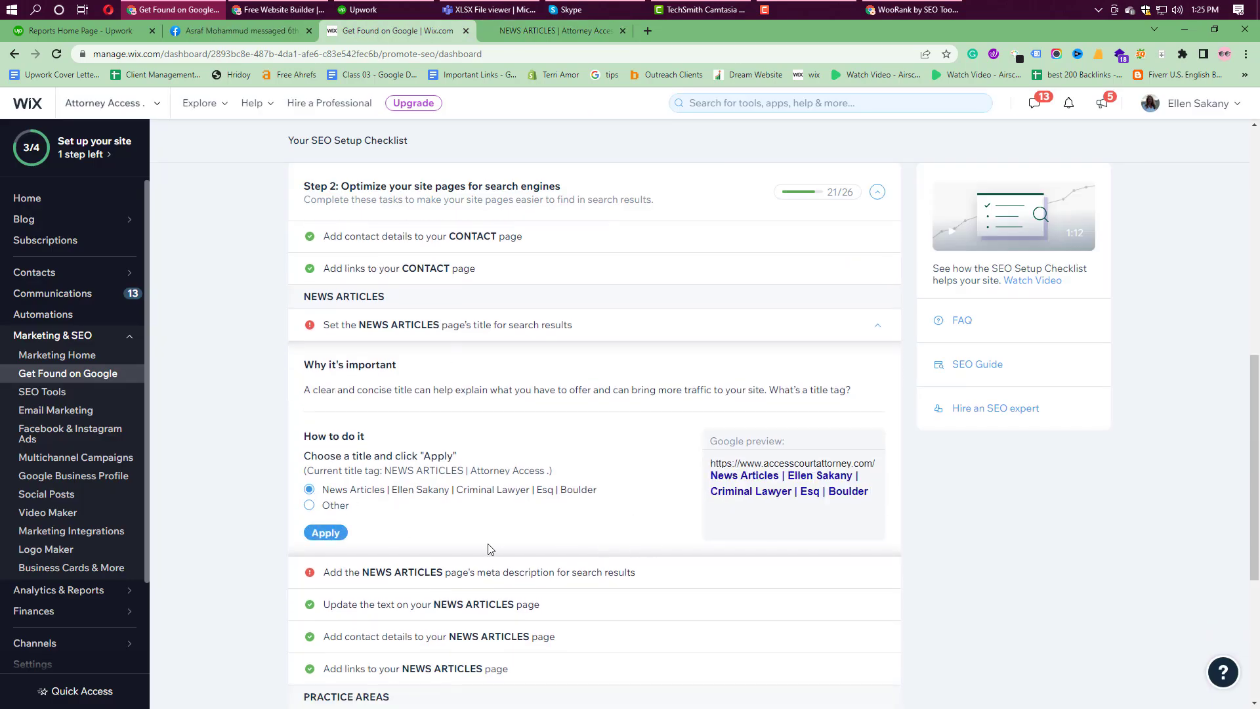
pyautogui.click(331, 533)
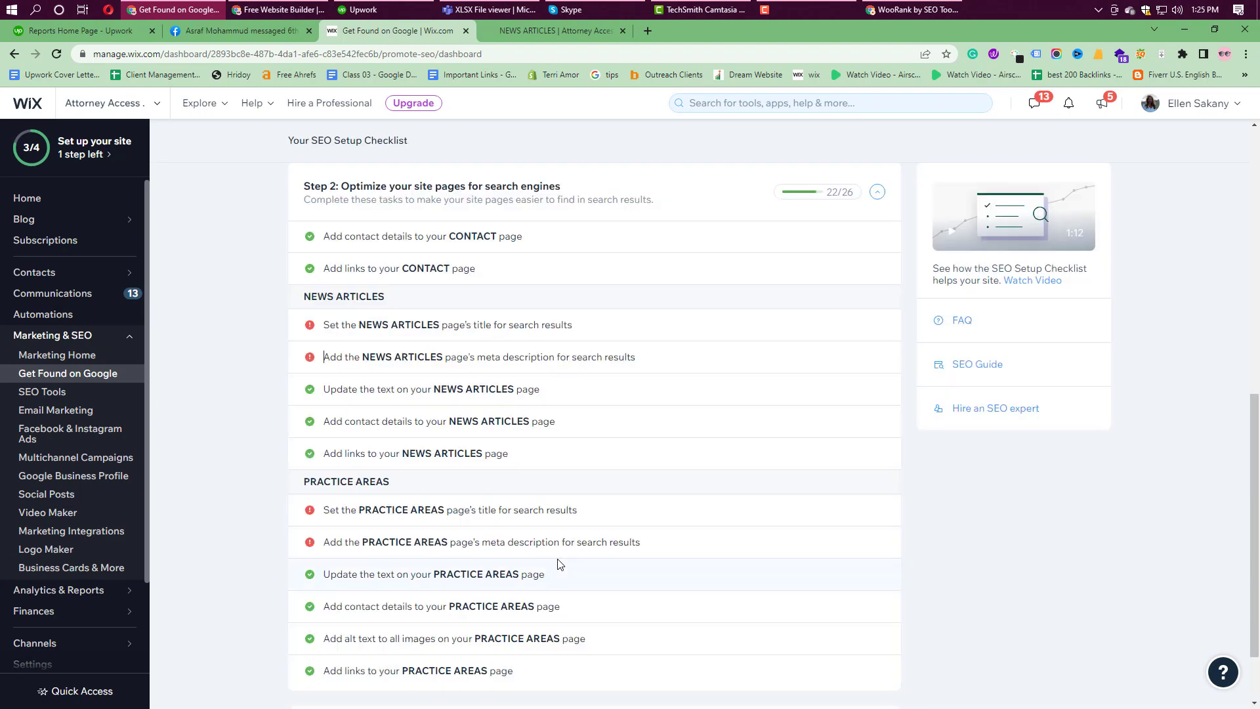
# Step: Expand the NEWS ARTICLES meta description task, review the PRACTICE AREAS tasks, then open SEO Tools
pyautogui.click(491, 368)
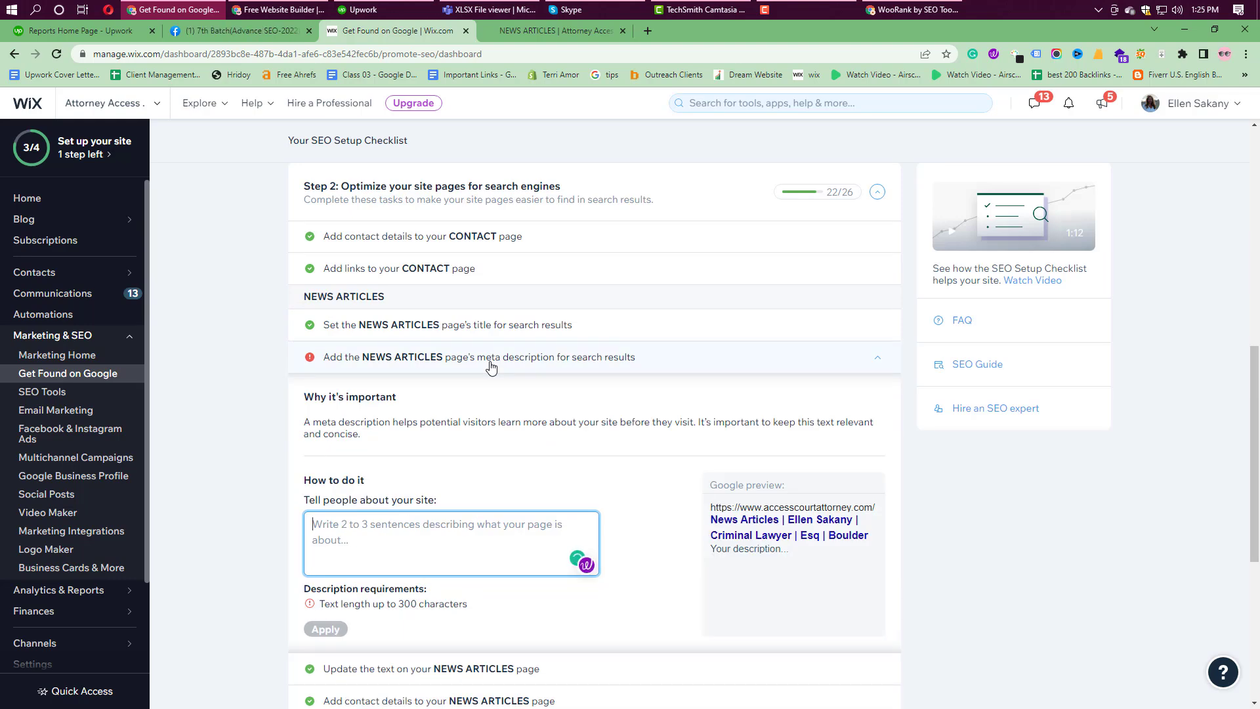
pyautogui.scroll(-5, 491, 368)
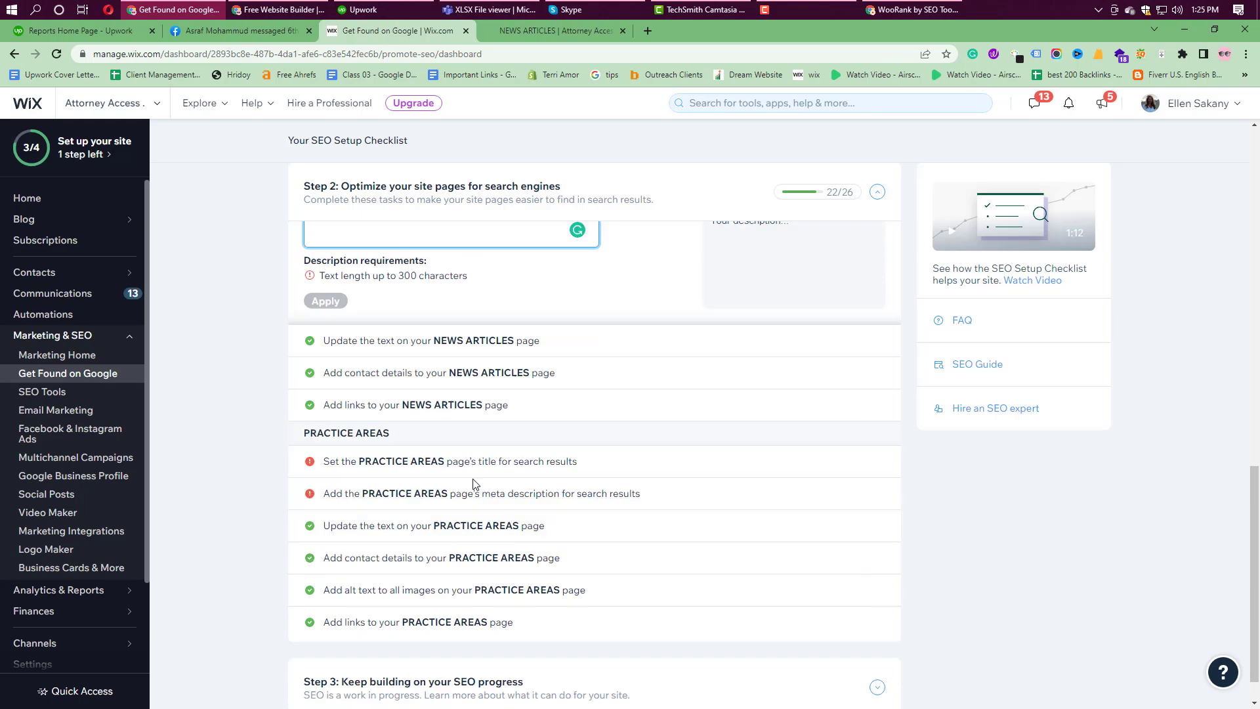
pyautogui.moveTo(414, 476)
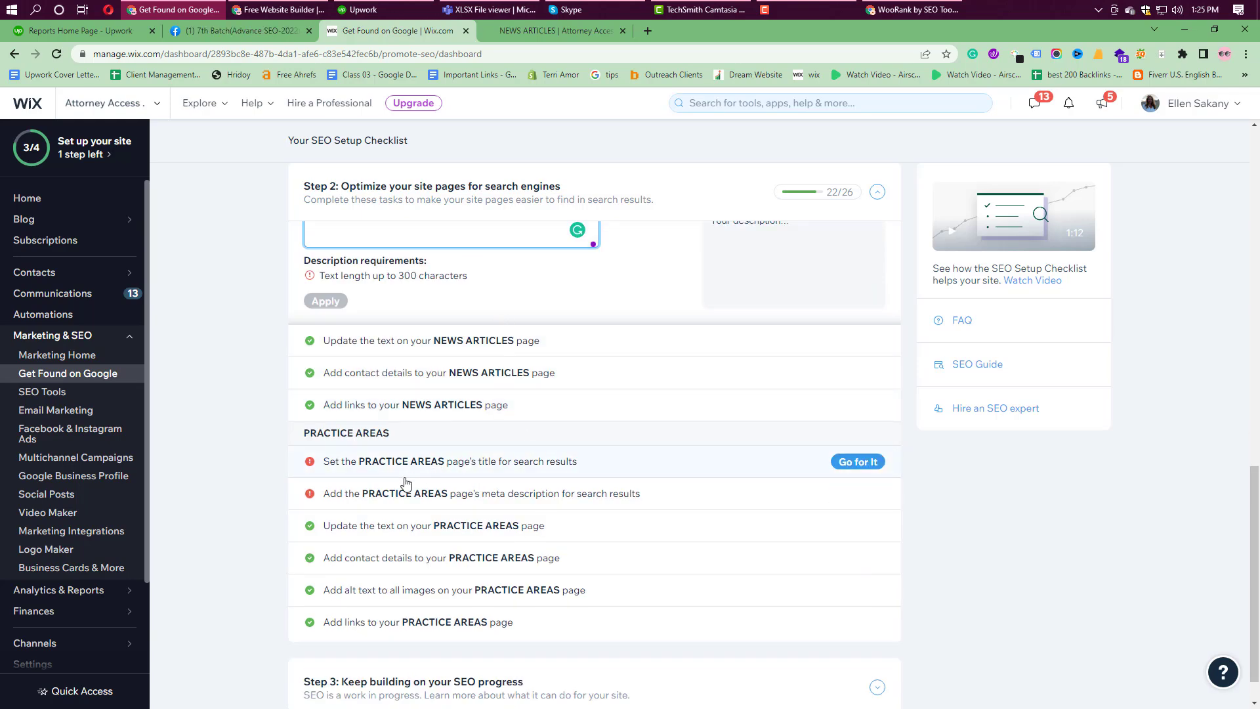
pyautogui.moveTo(532, 499)
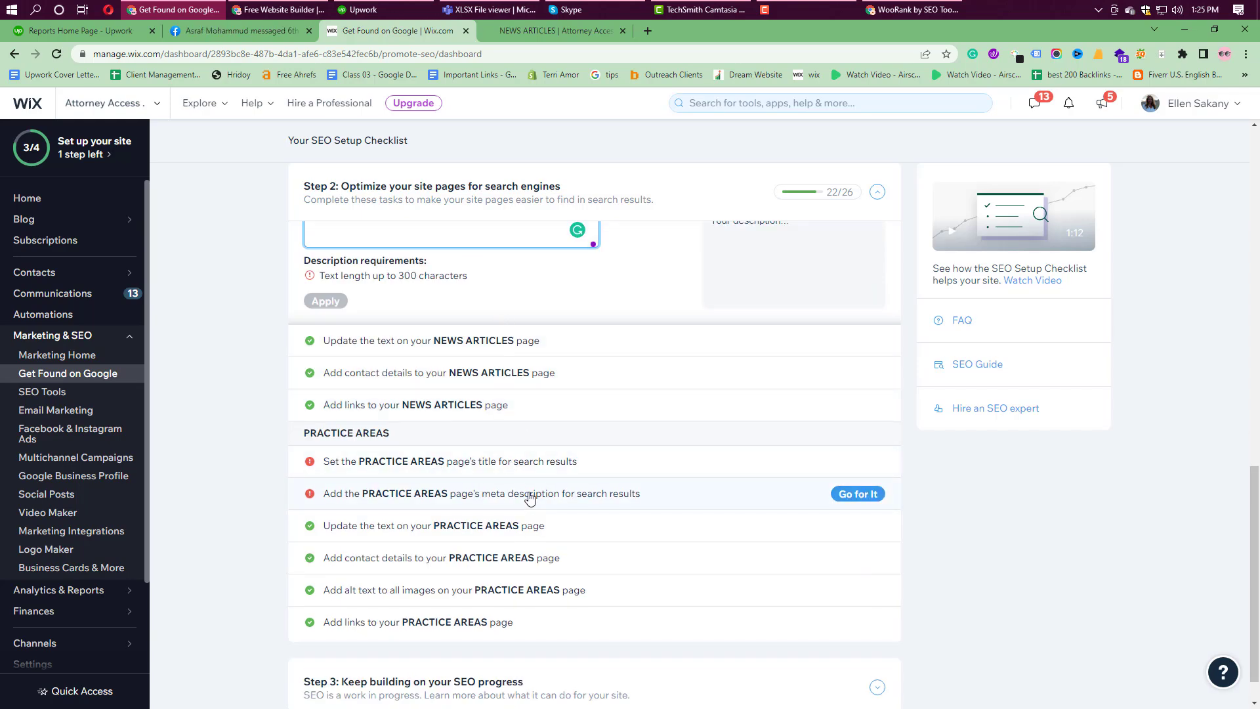
pyautogui.scroll(-1, 553, 531)
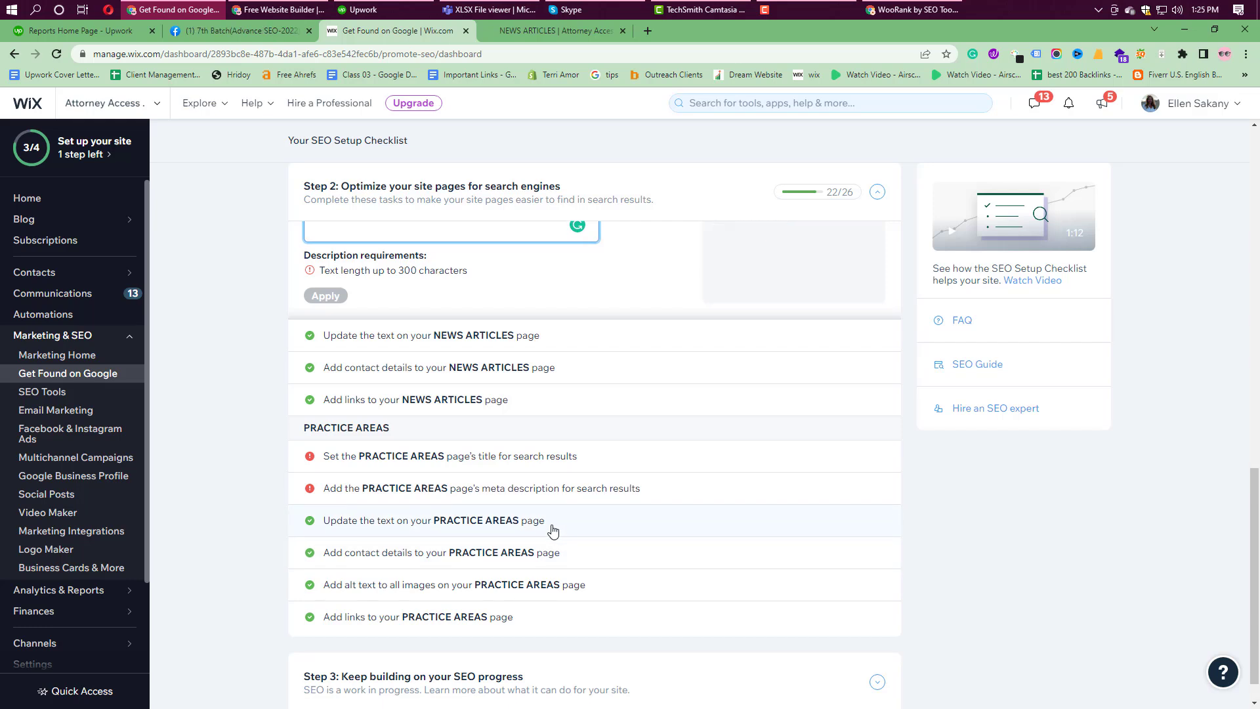
pyautogui.scroll(-1, 554, 531)
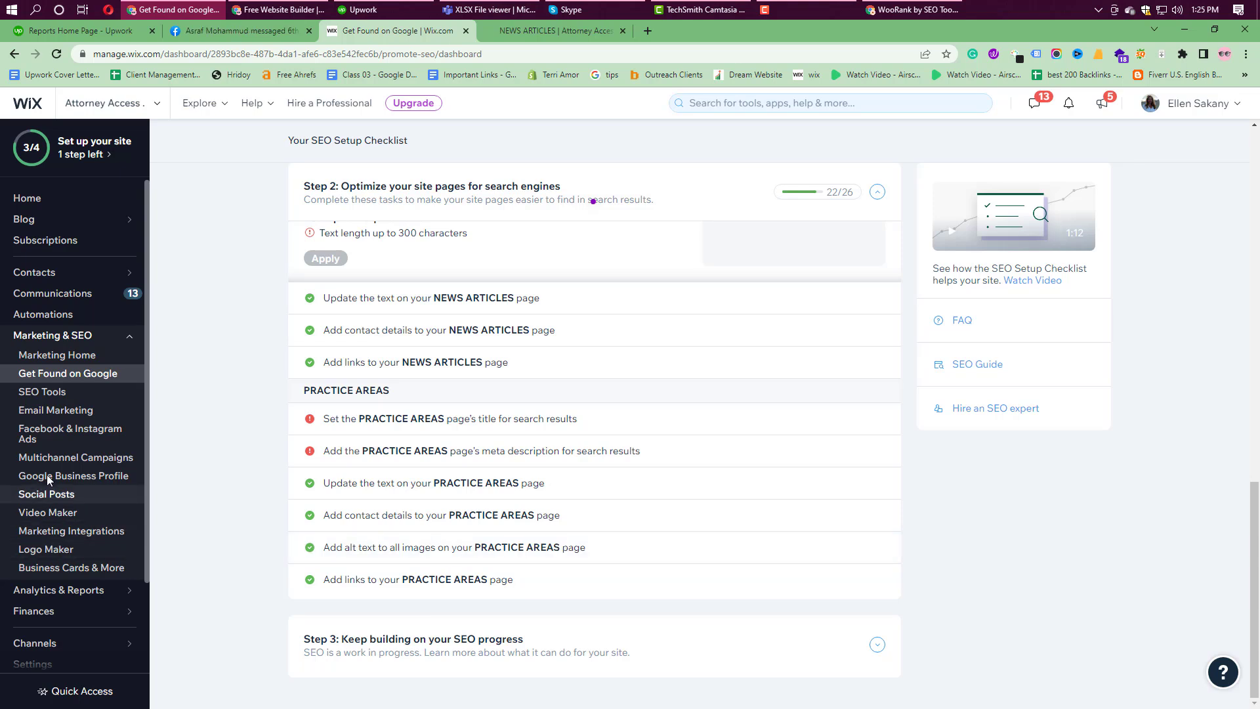
pyautogui.click(45, 393)
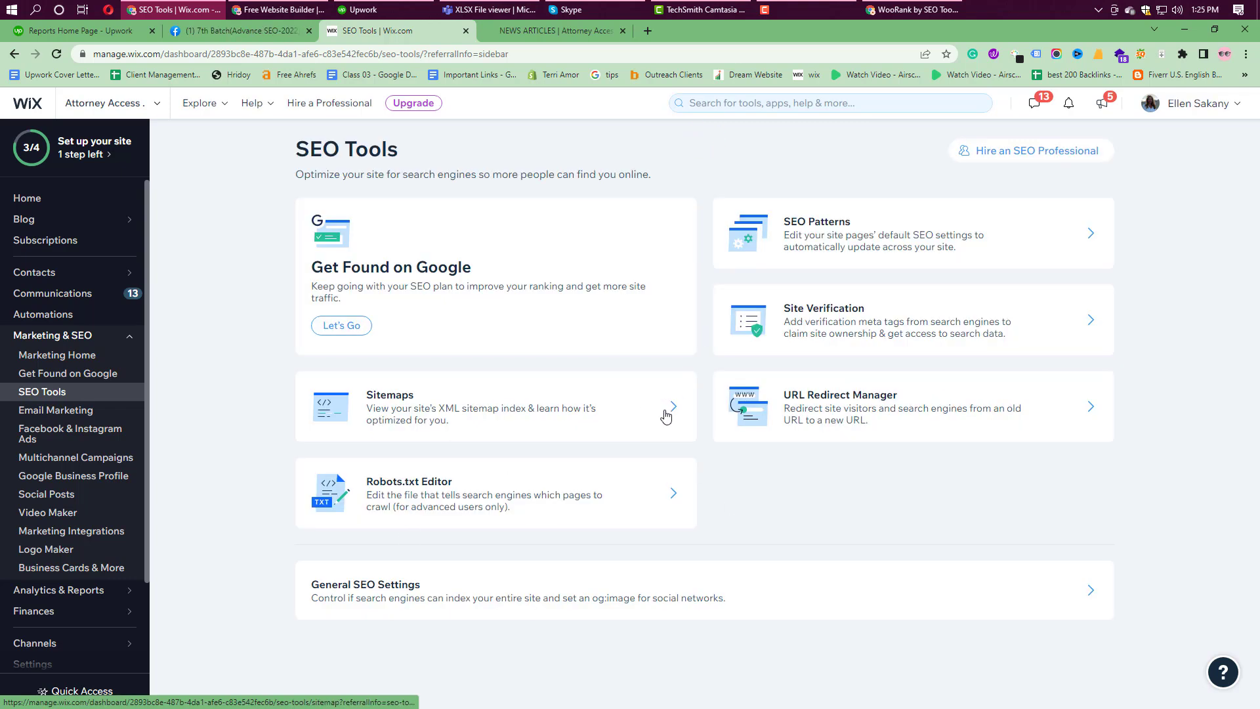
# Step: Check the Sitemaps settings and view the live site's sitemap.xml, then return to SEO Tools
pyautogui.click(671, 406)
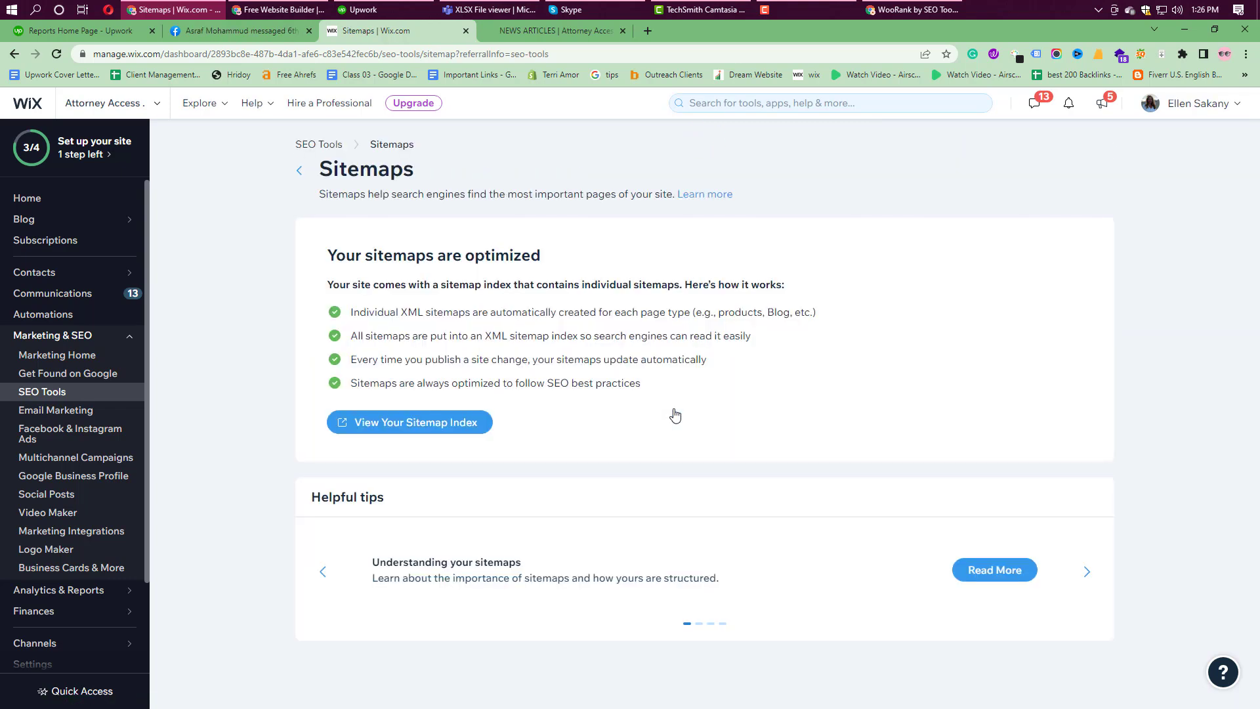
pyautogui.moveTo(326, 253); pyautogui.dragTo(697, 388)
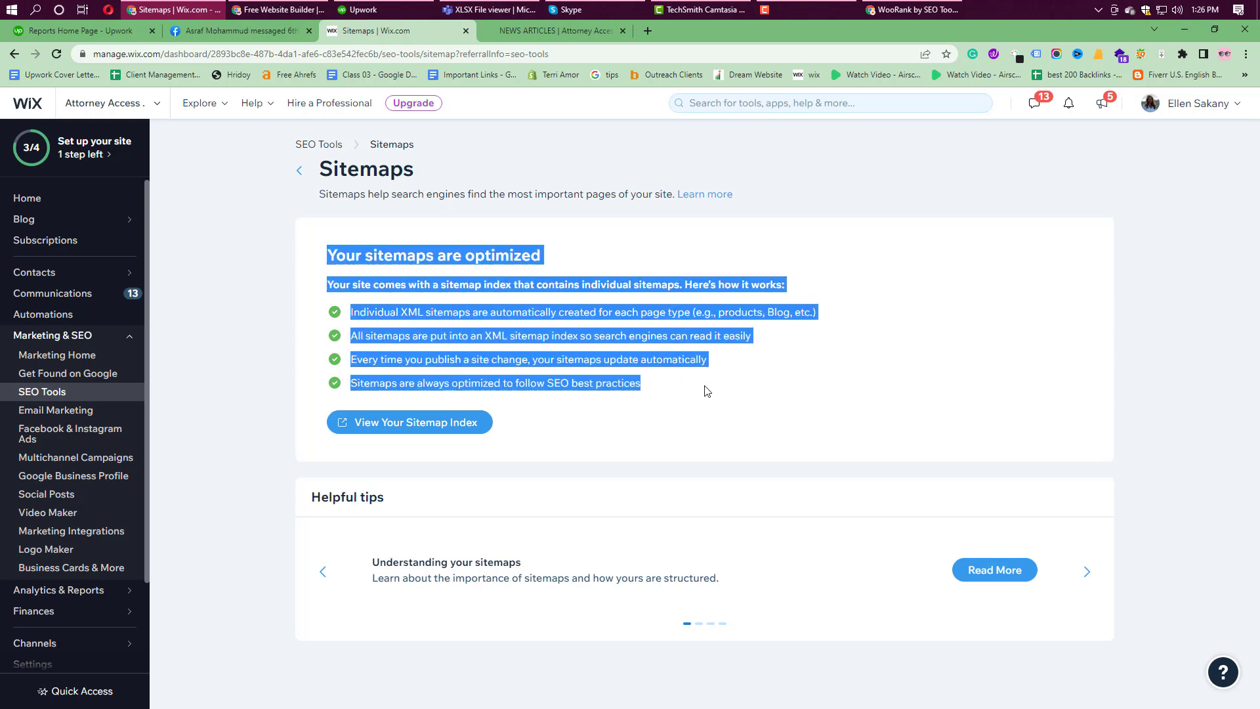
pyautogui.click(513, 29)
pyautogui.moveTo(198, 54); pyautogui.dragTo(316, 60)
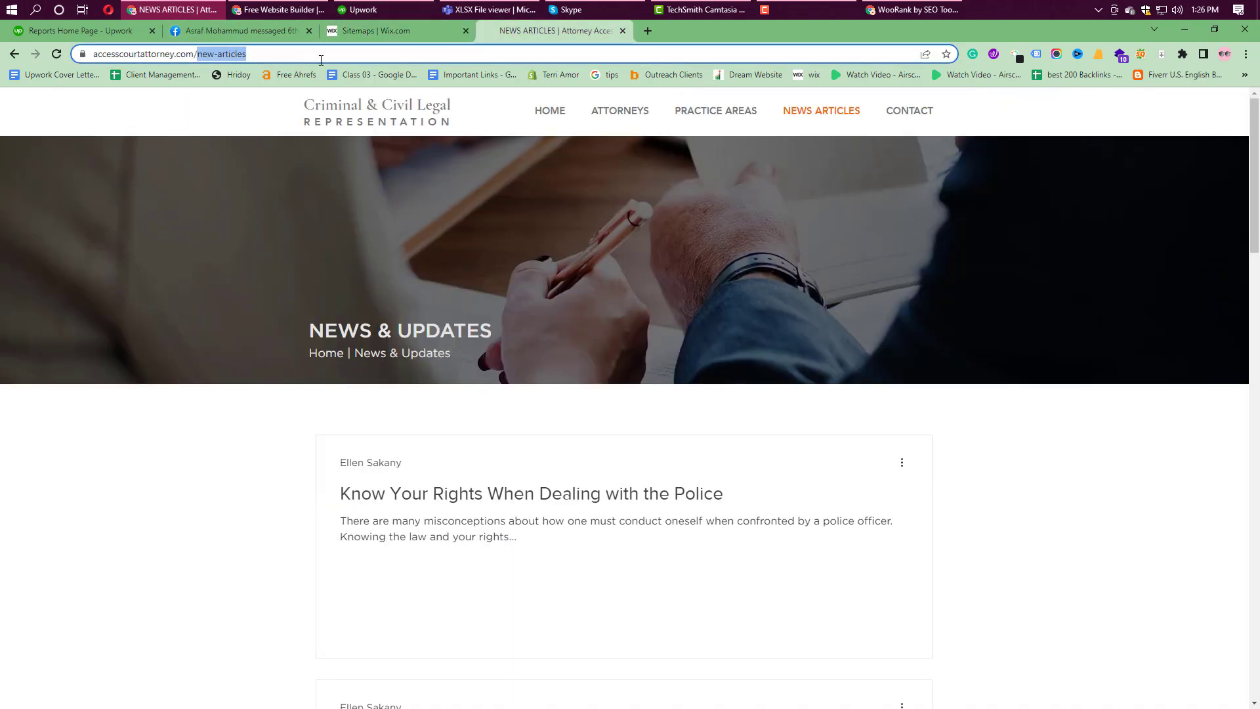
pyautogui.press('BackSpace')
pyautogui.write('site')
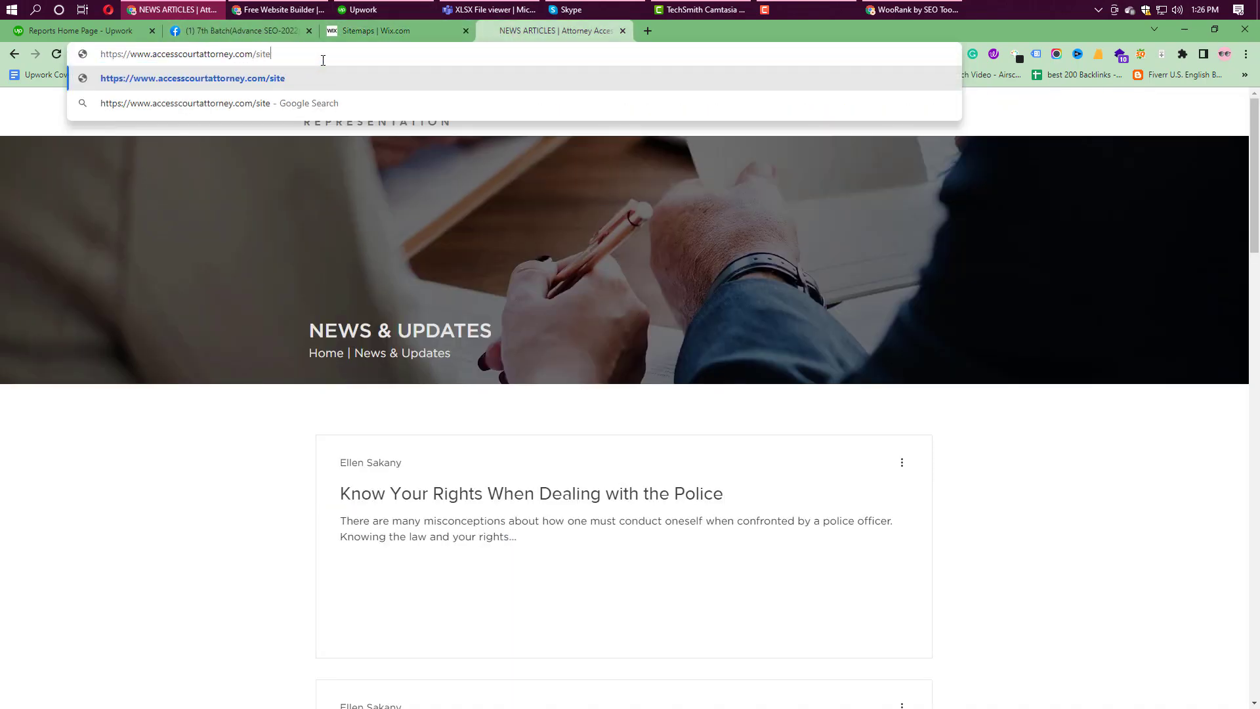
pyautogui.write('map.xm')
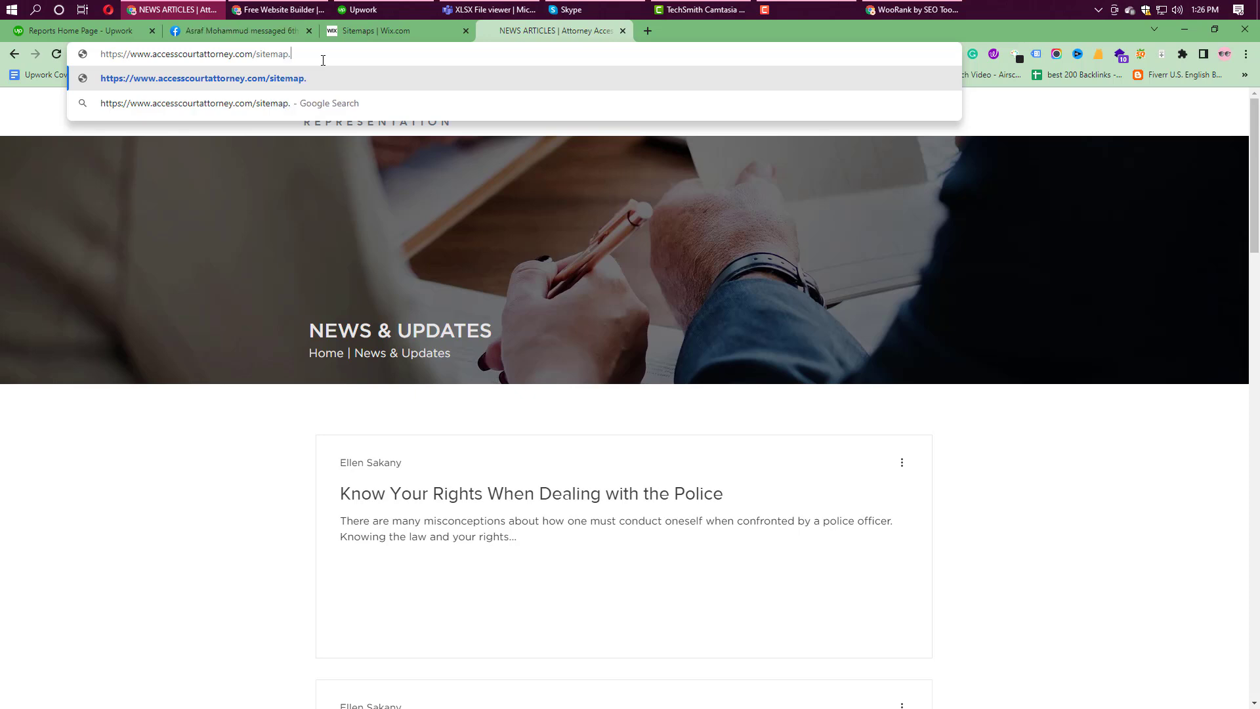
pyautogui.write('l')
pyautogui.press('Return')
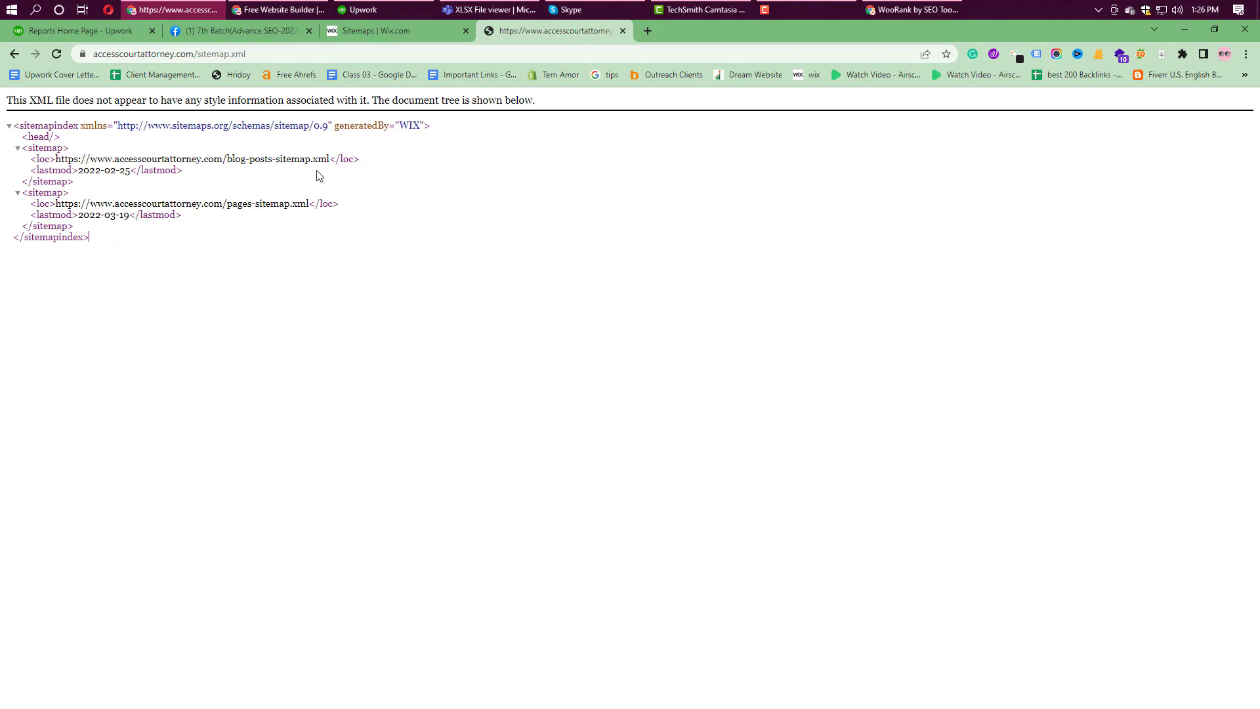
pyautogui.click(356, 37)
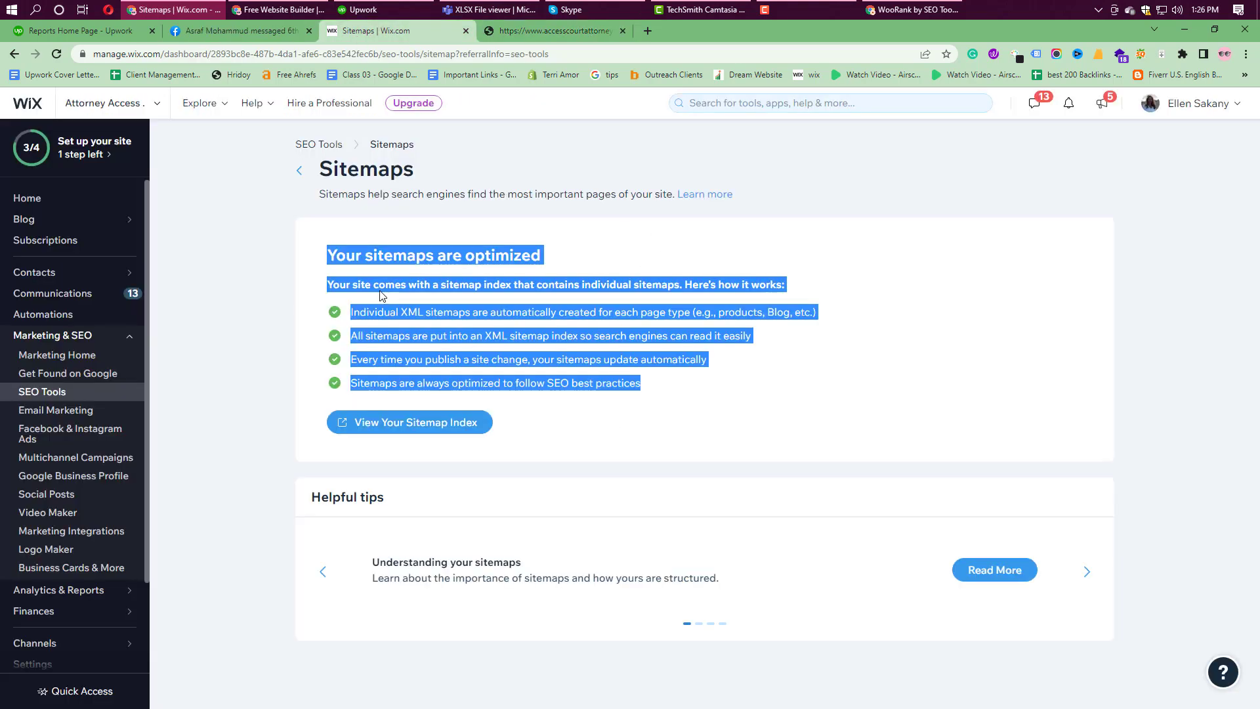
pyautogui.click(300, 172)
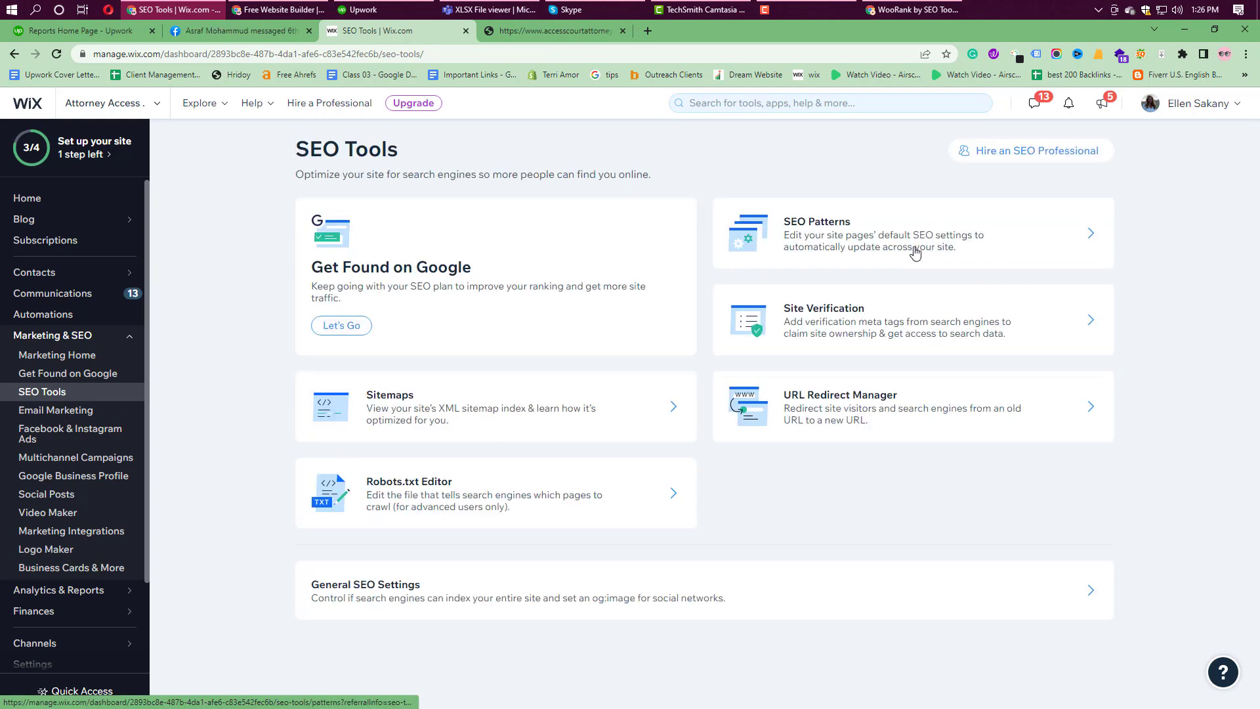
pyautogui.click(915, 249)
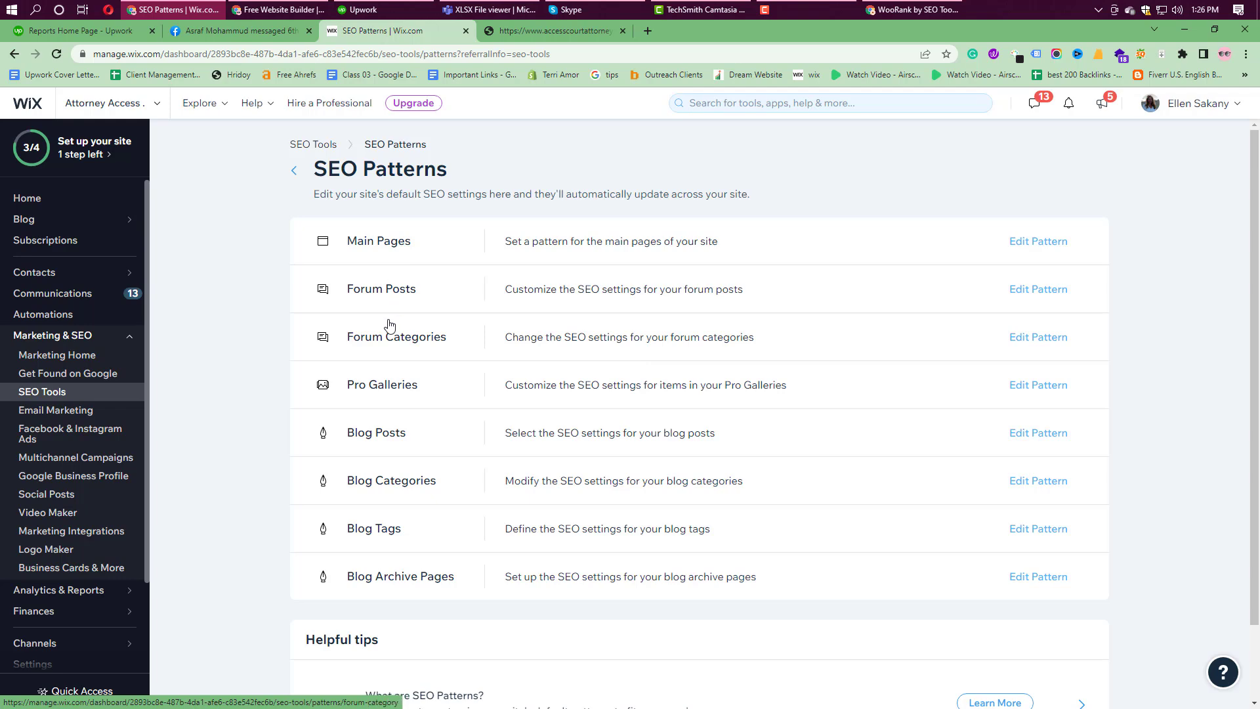
pyautogui.scroll(-2, 734, 589)
pyautogui.scroll(2, 735, 585)
pyautogui.click(79, 391)
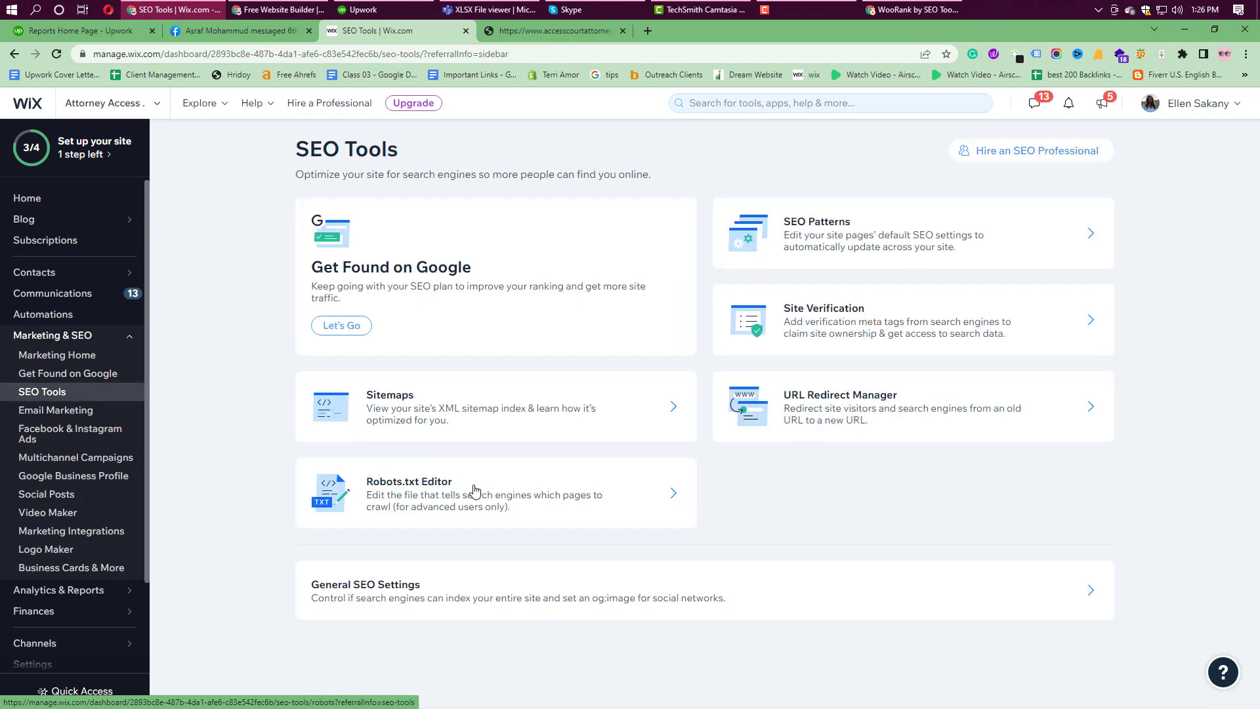
# Step: Check the Robots.txt Editor and open Google's robots.txt guide in a new tab
pyautogui.click(518, 502)
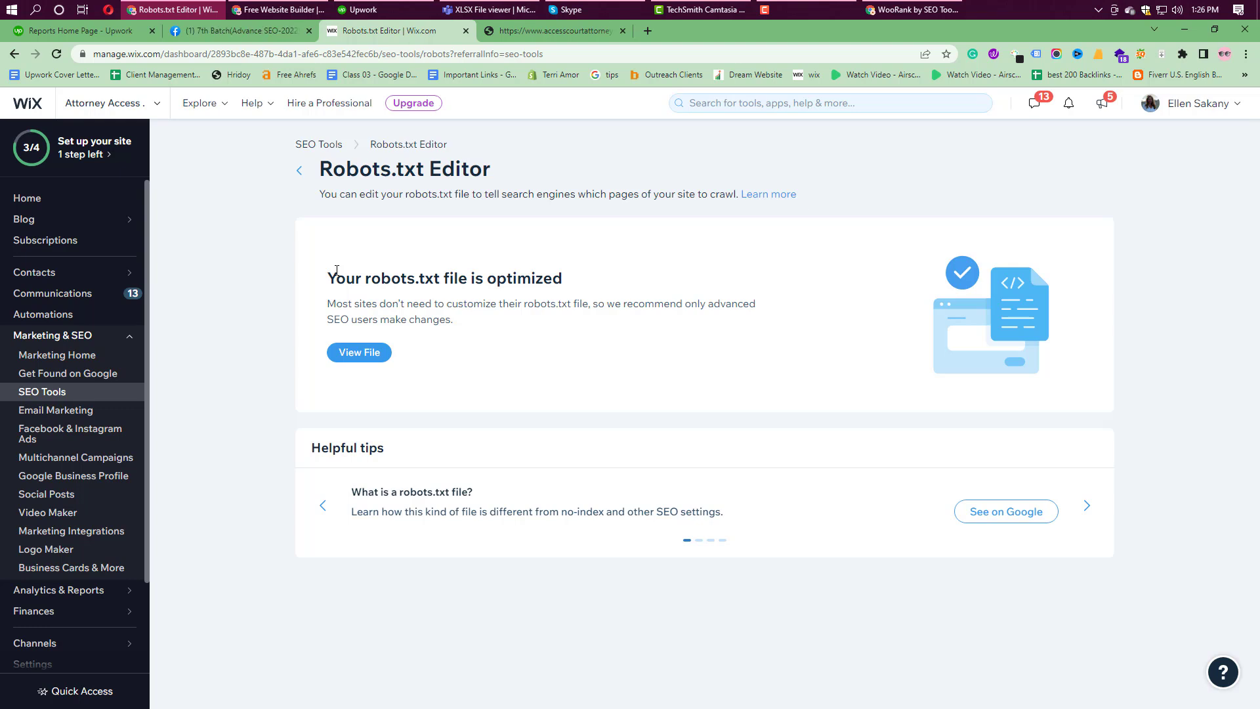
pyautogui.rightClick(1019, 511)
pyautogui.click(1051, 518)
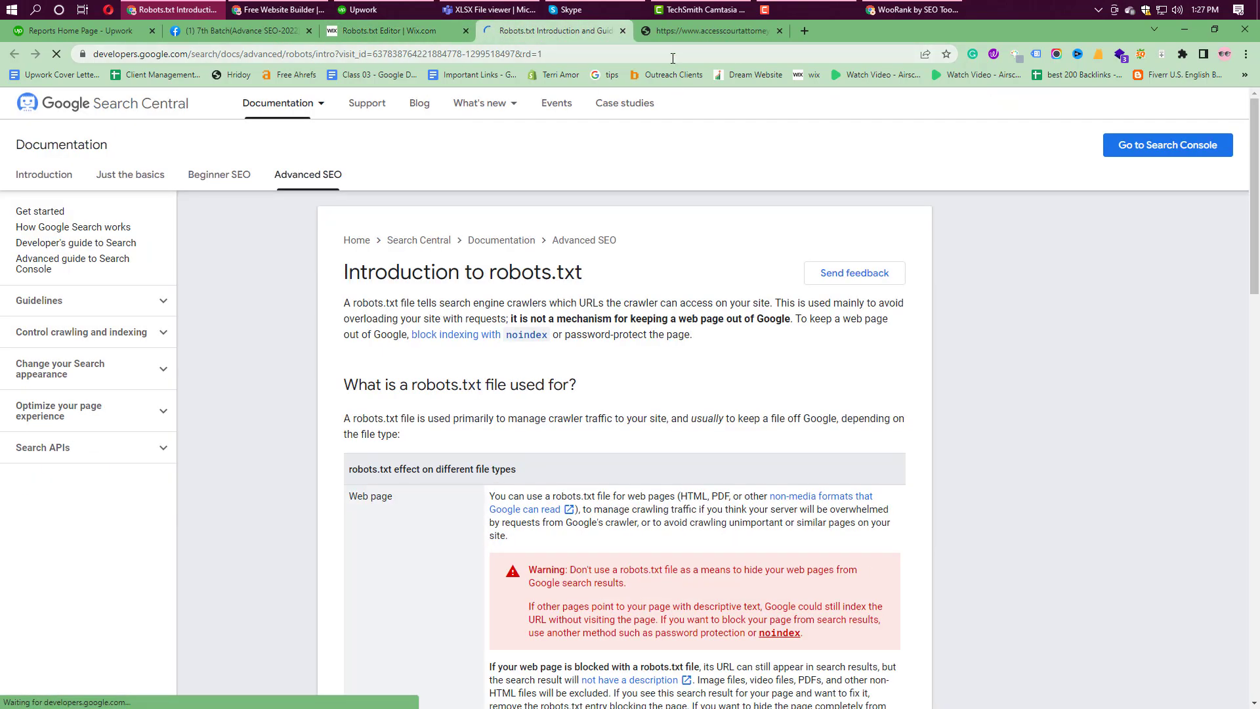
# Step: Load the live site's robots.txt in place of sitemap.xml and review its rules
pyautogui.click(695, 33)
pyautogui.moveTo(243, 54); pyautogui.dragTo(198, 60)
pyautogui.press('BackSpace')
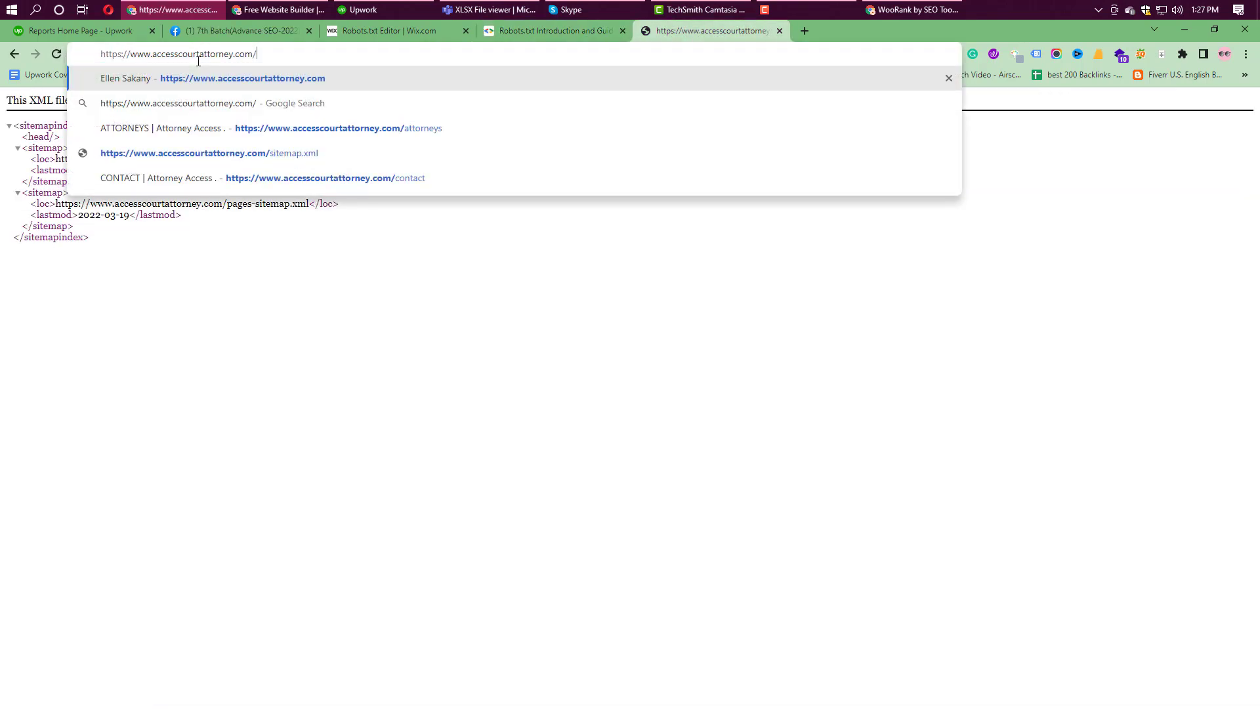
pyautogui.write('robots')
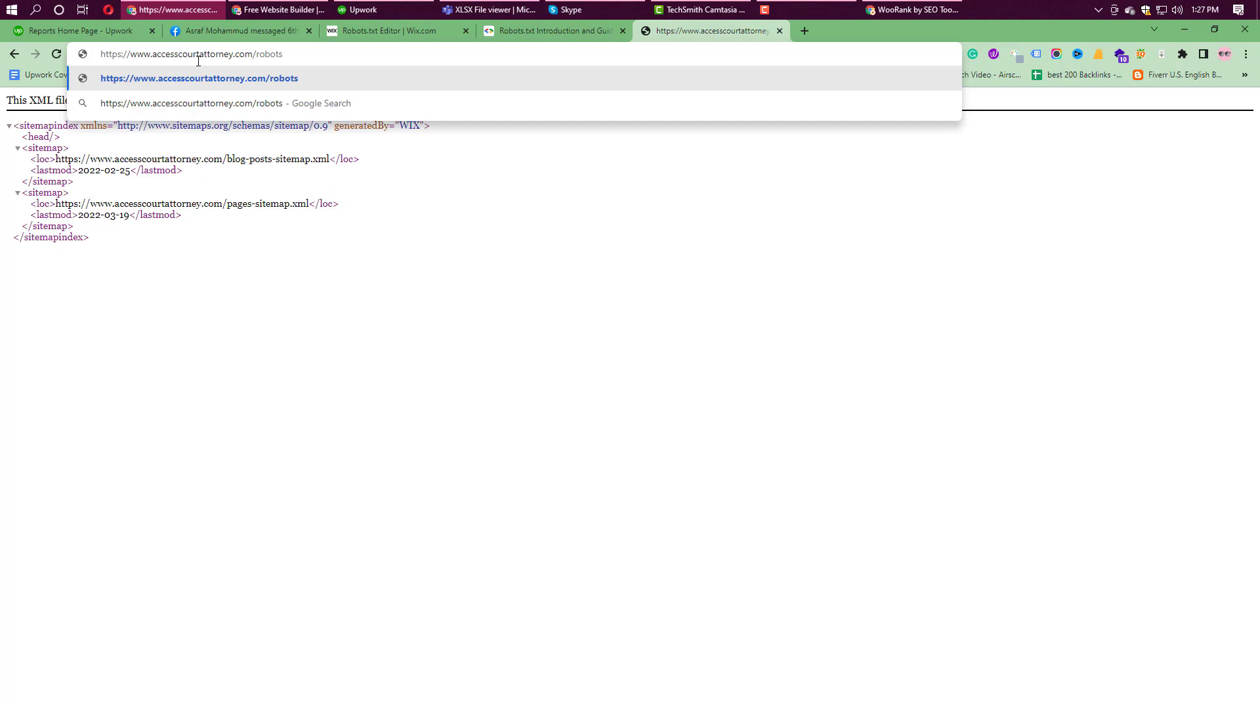
pyautogui.write('.txt')
pyautogui.press('Return')
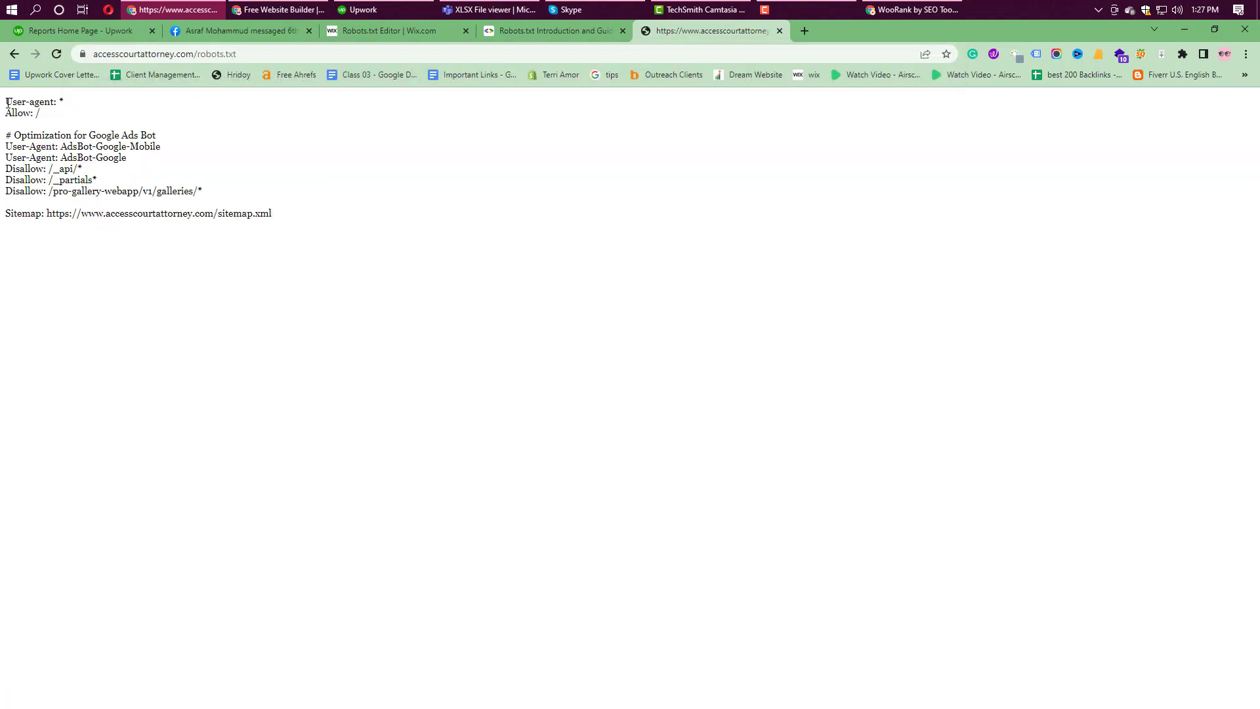
pyautogui.moveTo(7, 103); pyautogui.dragTo(289, 258)
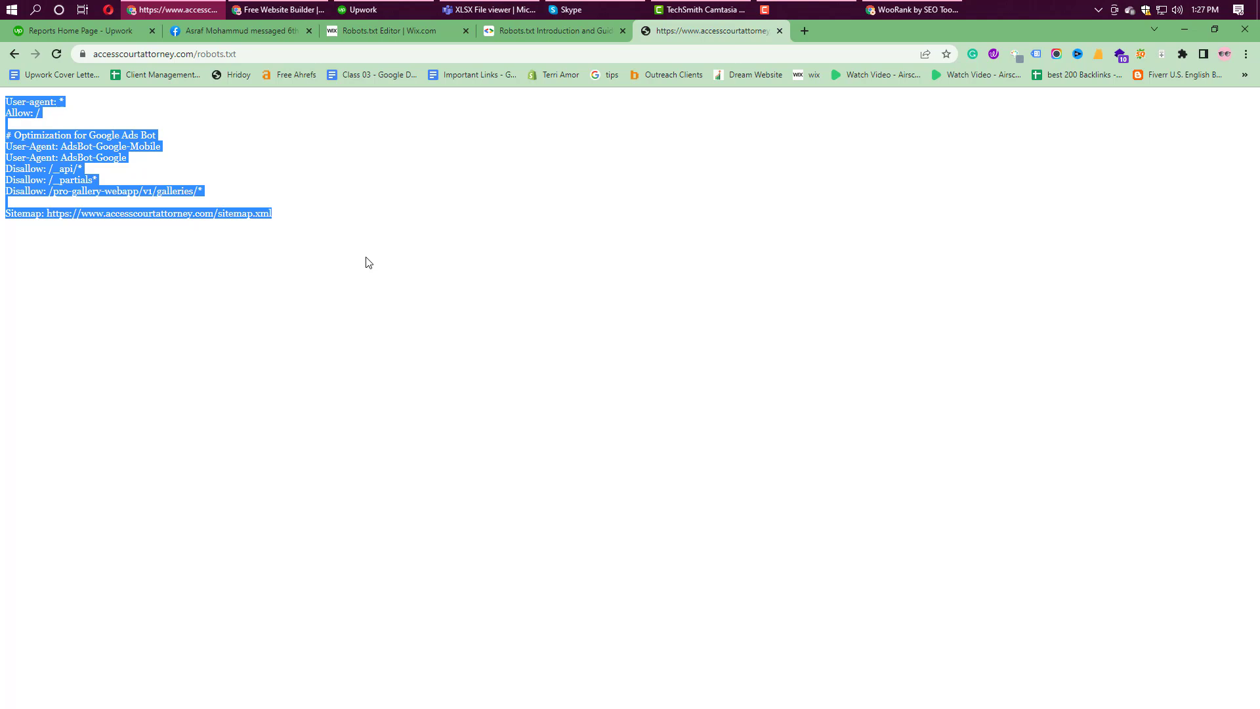
pyautogui.click(415, 32)
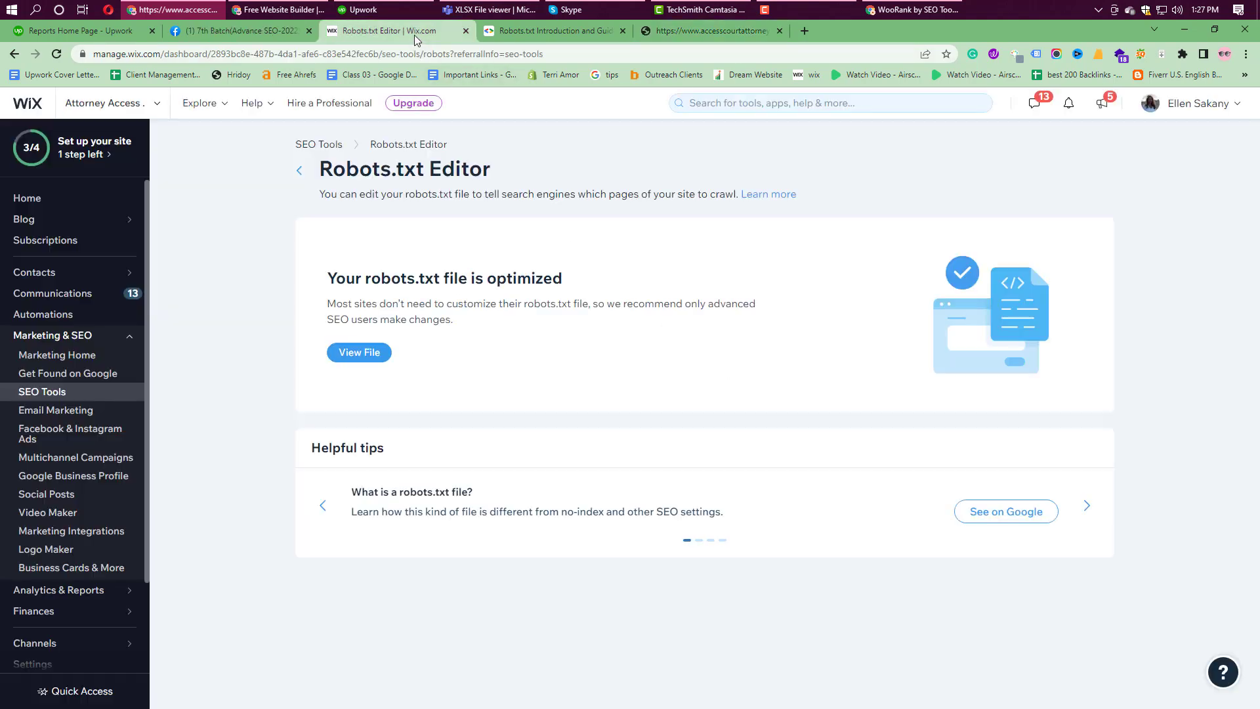
# Step: Visit SEO Tools, Google Business Profile and Marketing Home, then reopen Get Found on Google
pyautogui.click(60, 393)
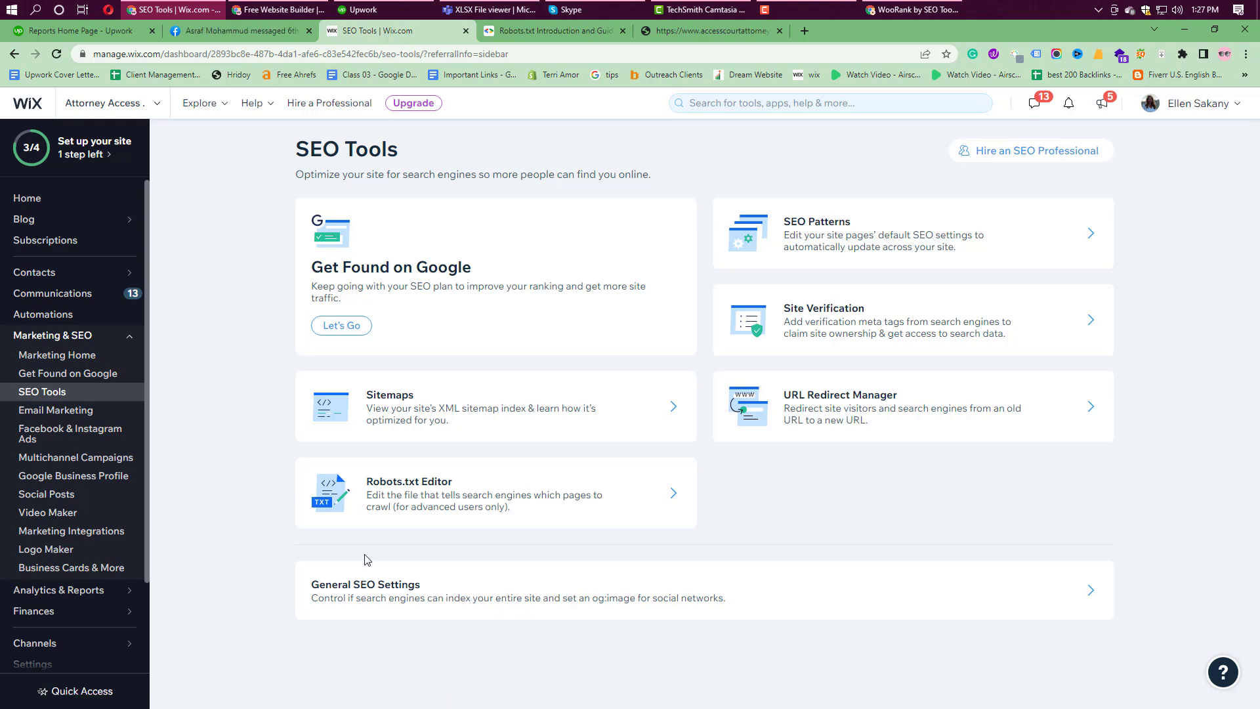
pyautogui.click(59, 483)
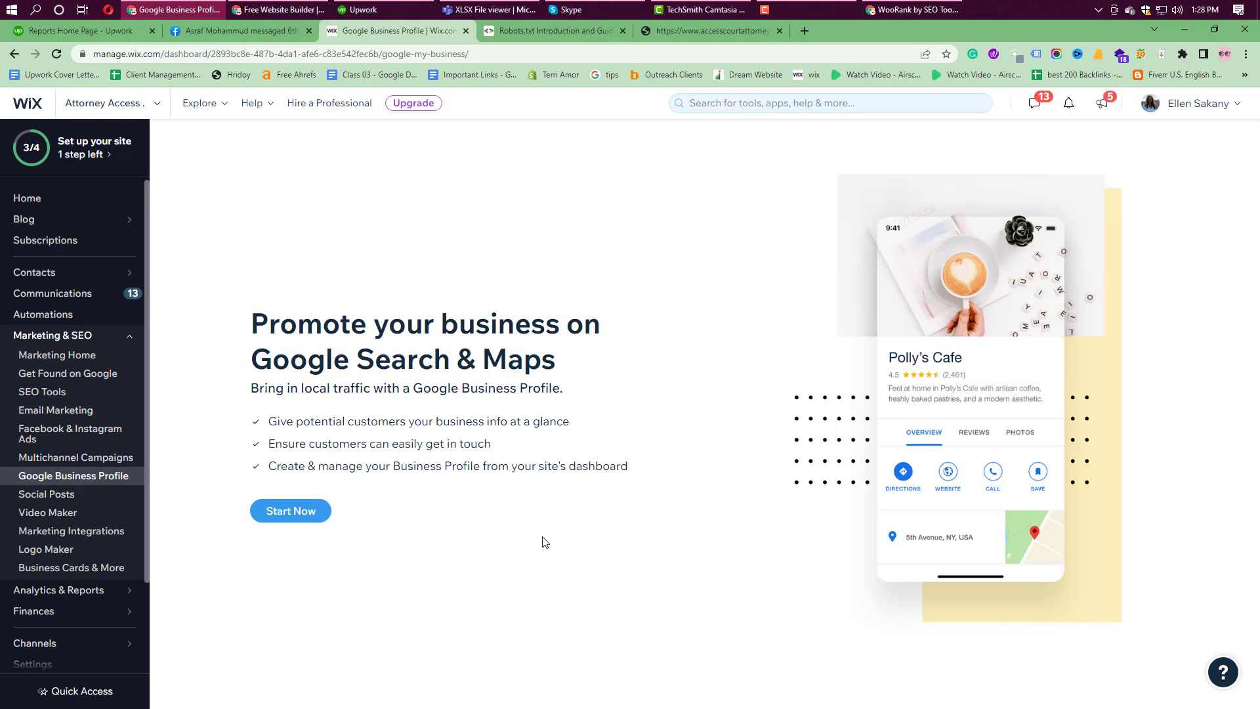
pyautogui.click(80, 355)
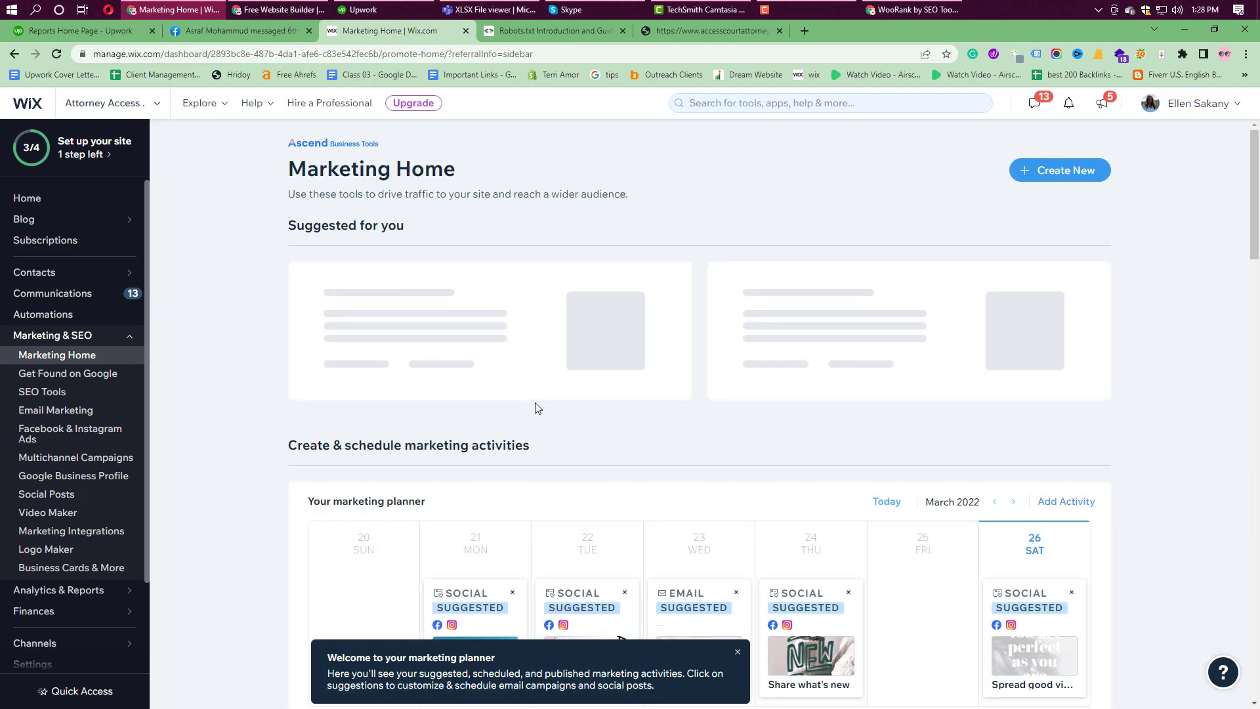
pyautogui.scroll(-3, 634, 493)
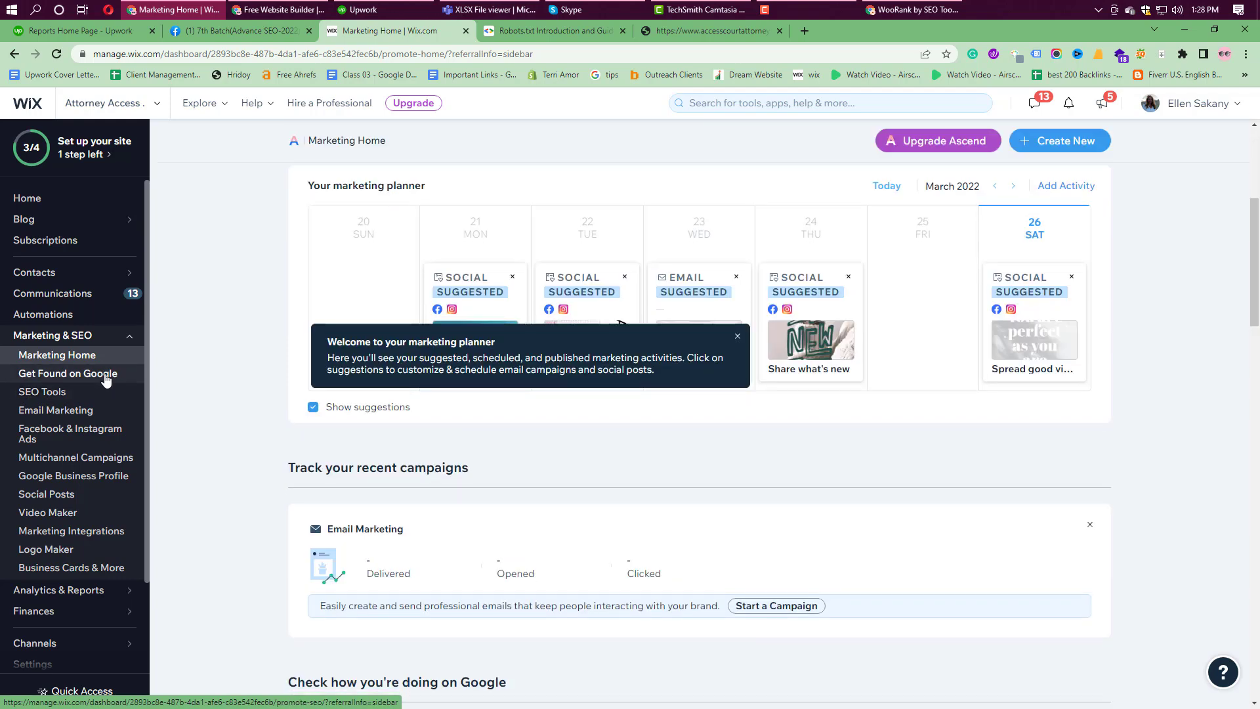
pyautogui.click(105, 380)
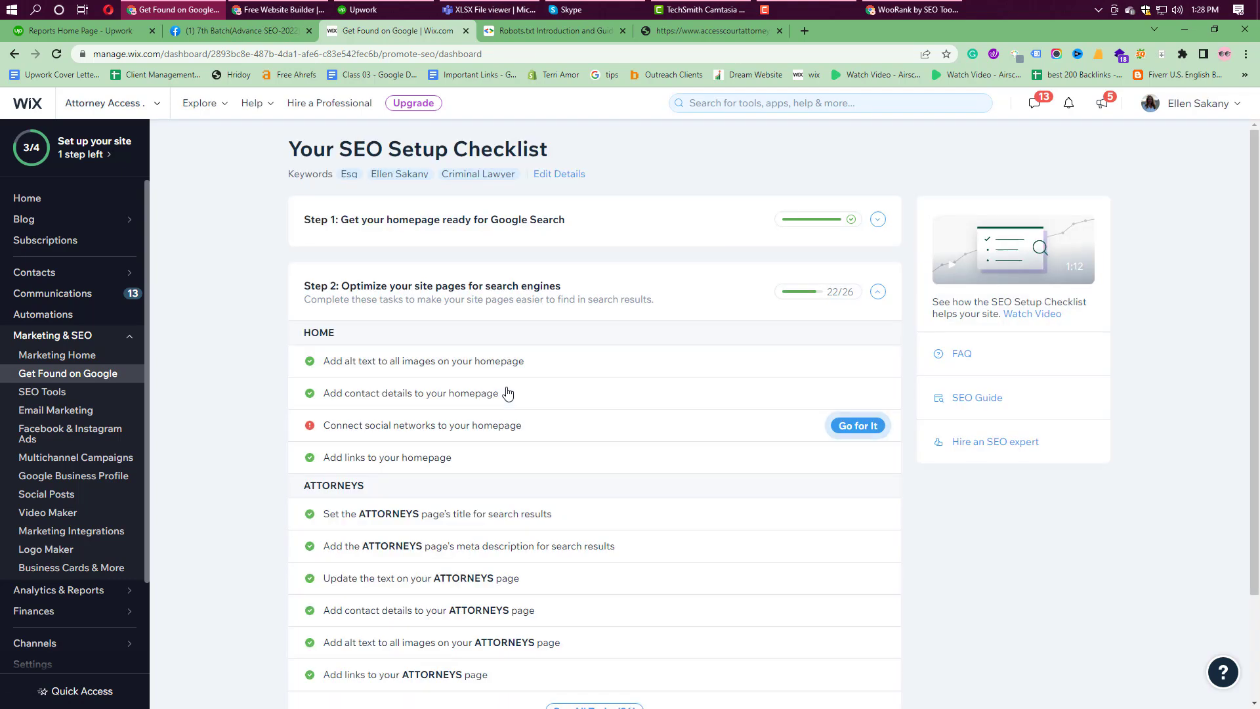
# Step: Confirm Step 1's tasks are all complete, then return to the Home dashboard
pyautogui.click(878, 219)
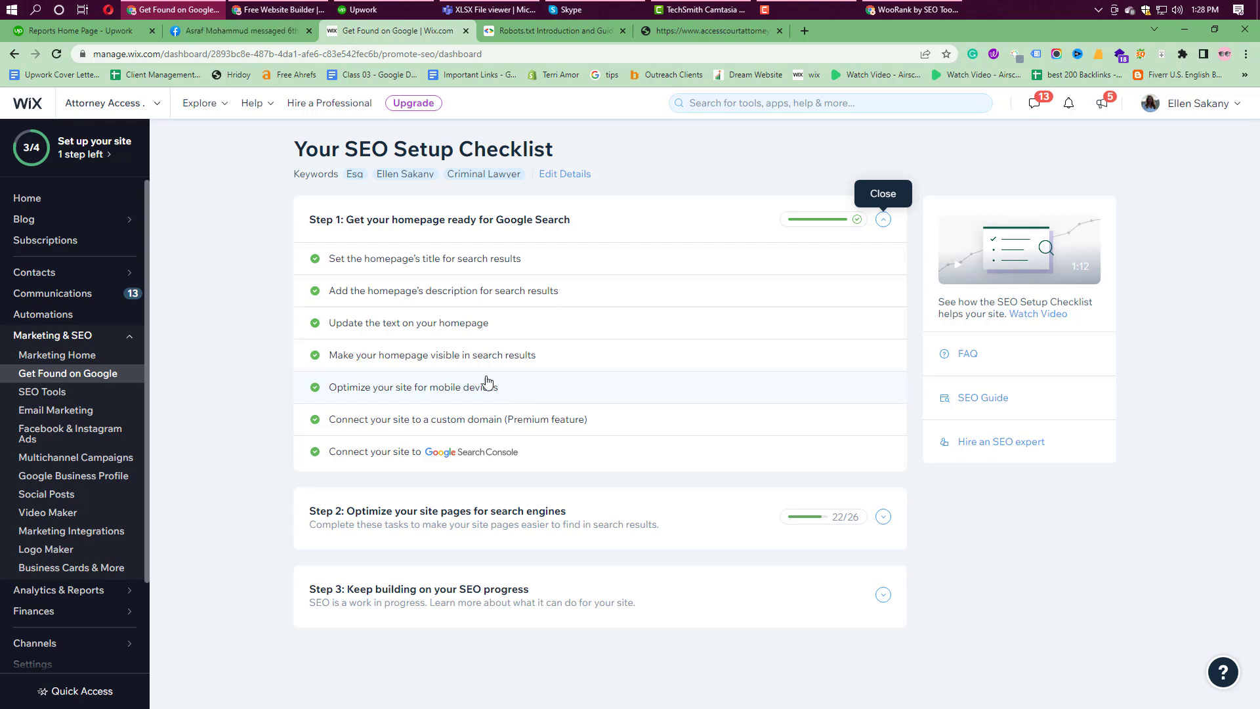
pyautogui.click(29, 198)
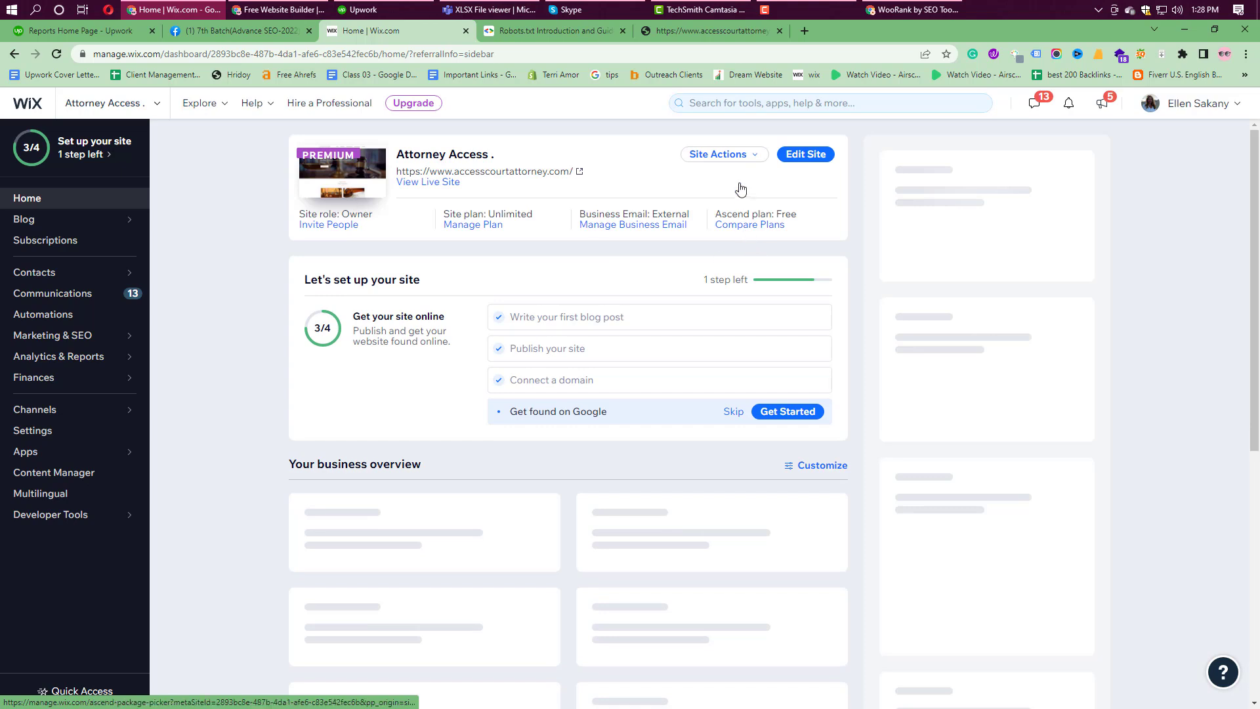
# Step: Launch the Wix Editor for the attorney site from the Edit Site button
pyautogui.rightClick(808, 155)
pyautogui.click(748, 158)
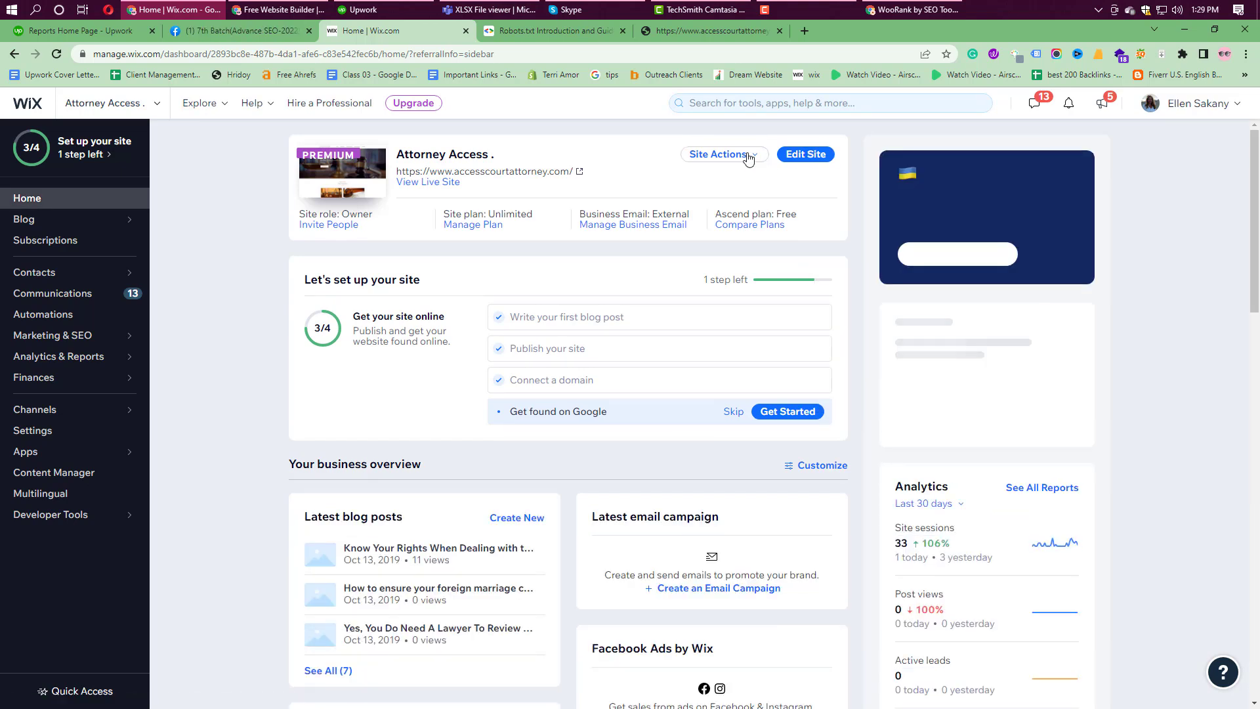
pyautogui.click(749, 158)
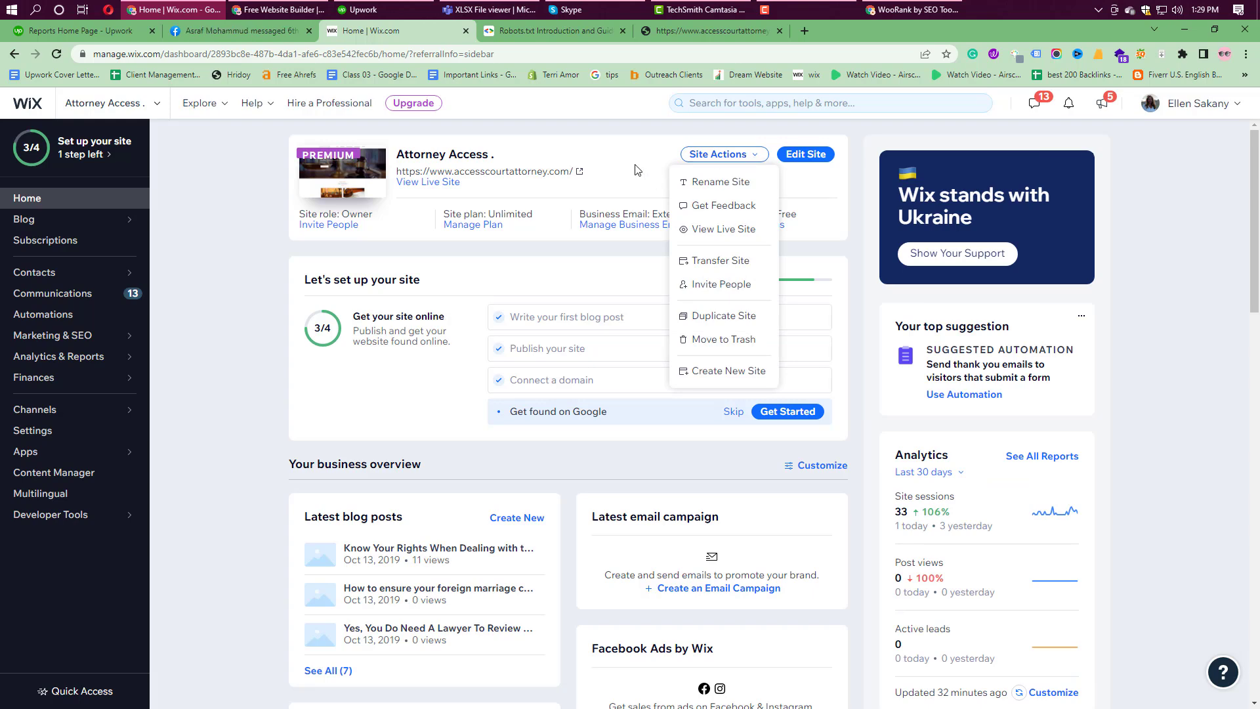
pyautogui.click(801, 159)
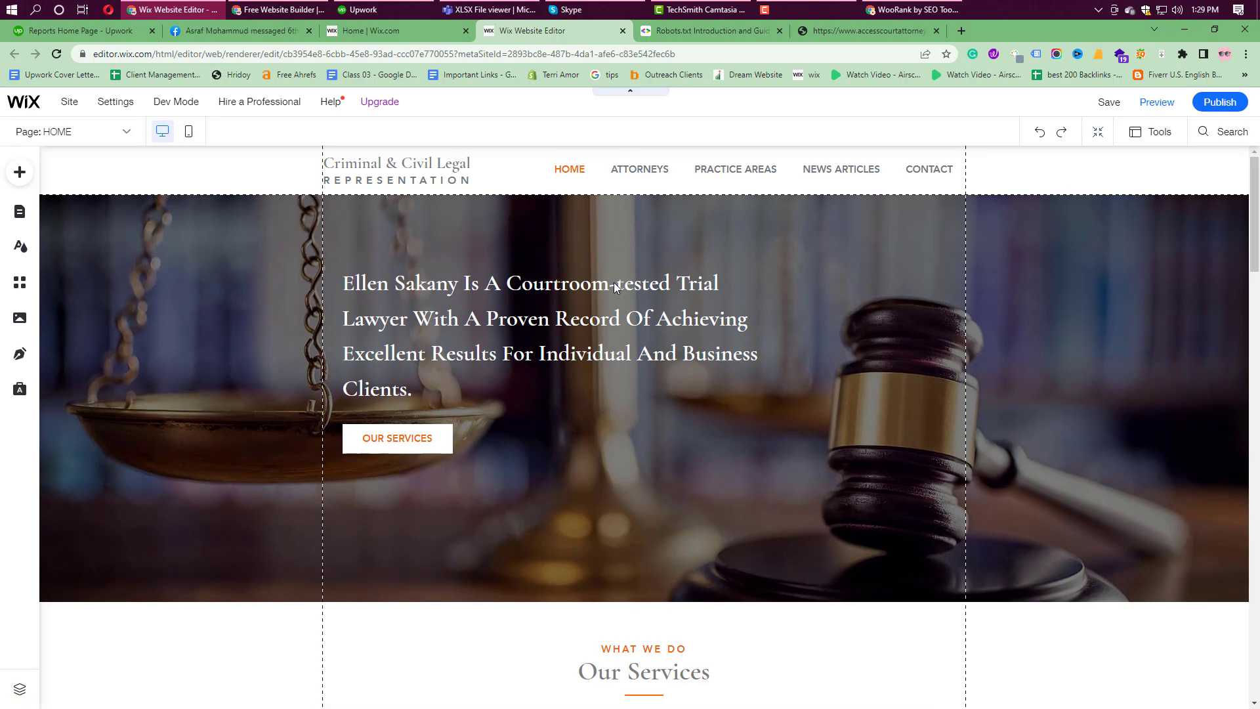
# Step: Move down past the hero and Our Services repeater and select the About section's portrait photo
pyautogui.scroll(-2, 479, 345)
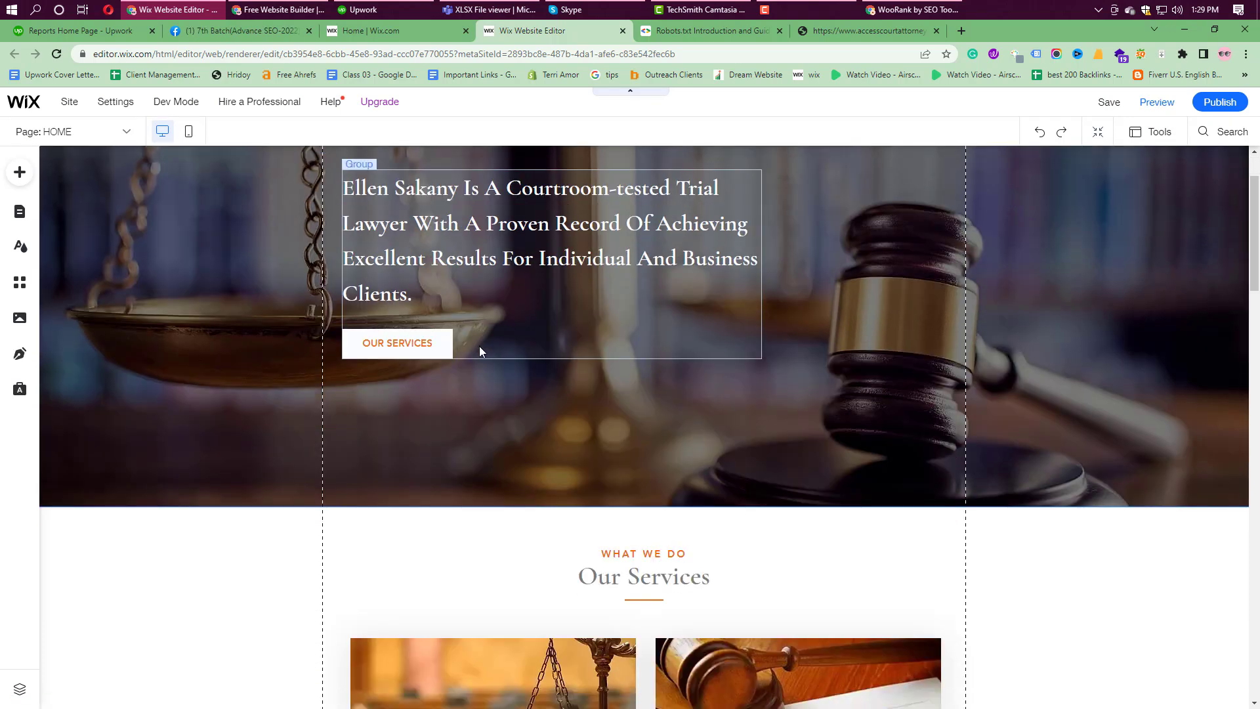
pyautogui.scroll(2, 533, 428)
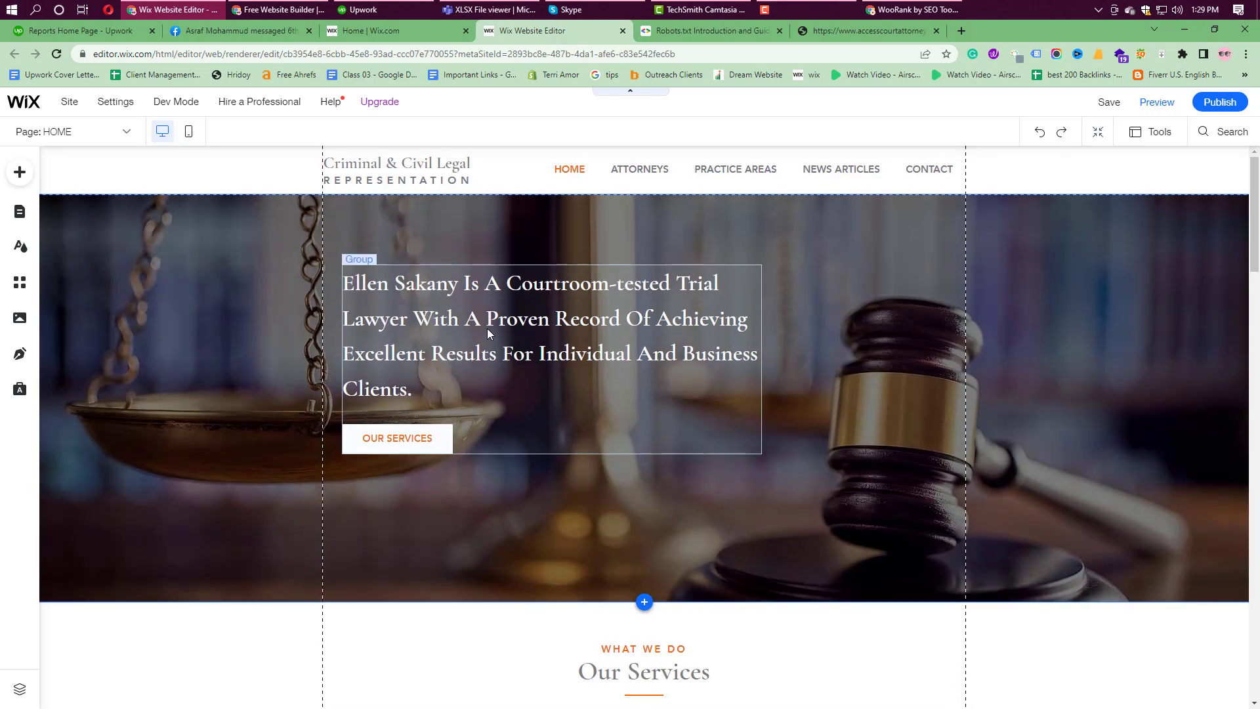
pyautogui.click(512, 417)
pyautogui.scroll(-6, 505, 417)
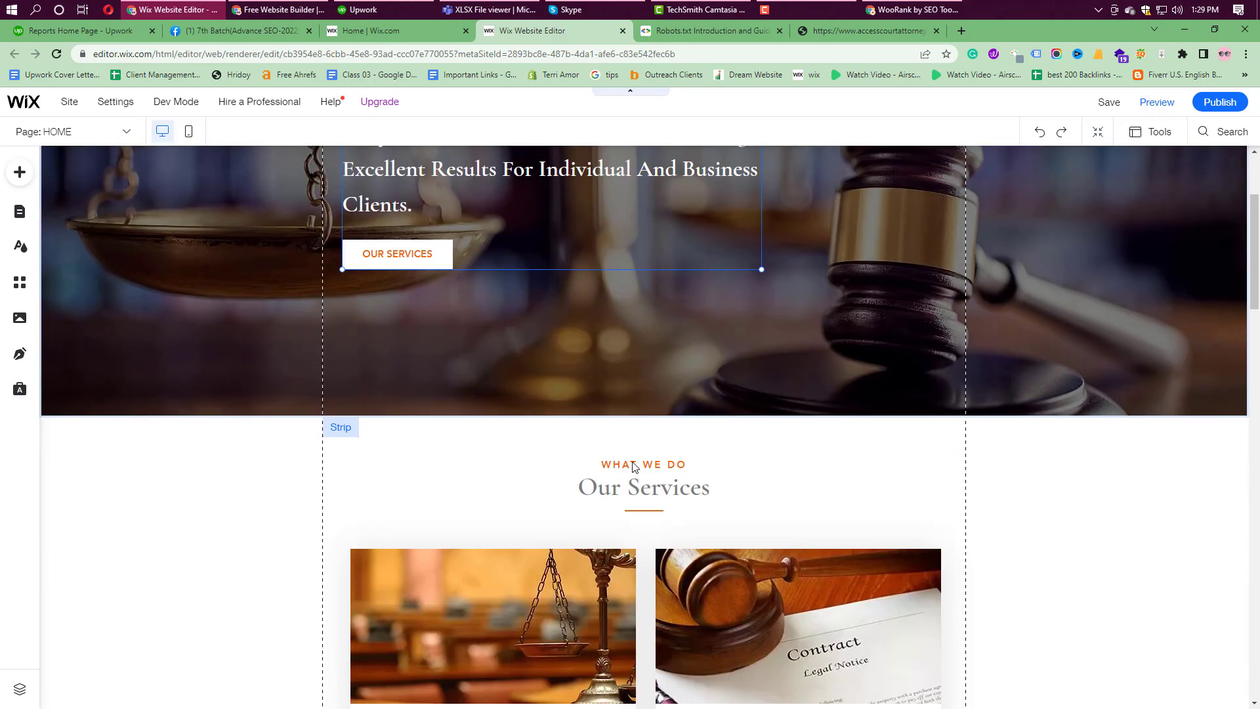
pyautogui.click(489, 418)
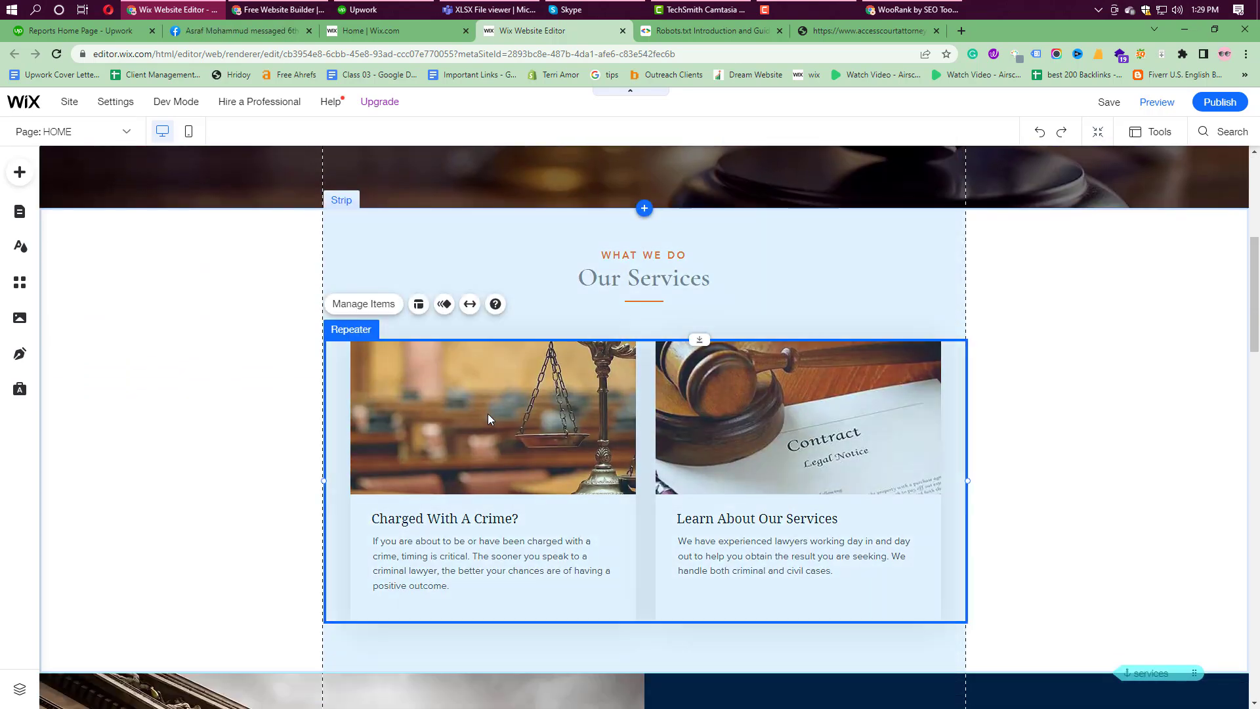
pyautogui.scroll(-19, 532, 426)
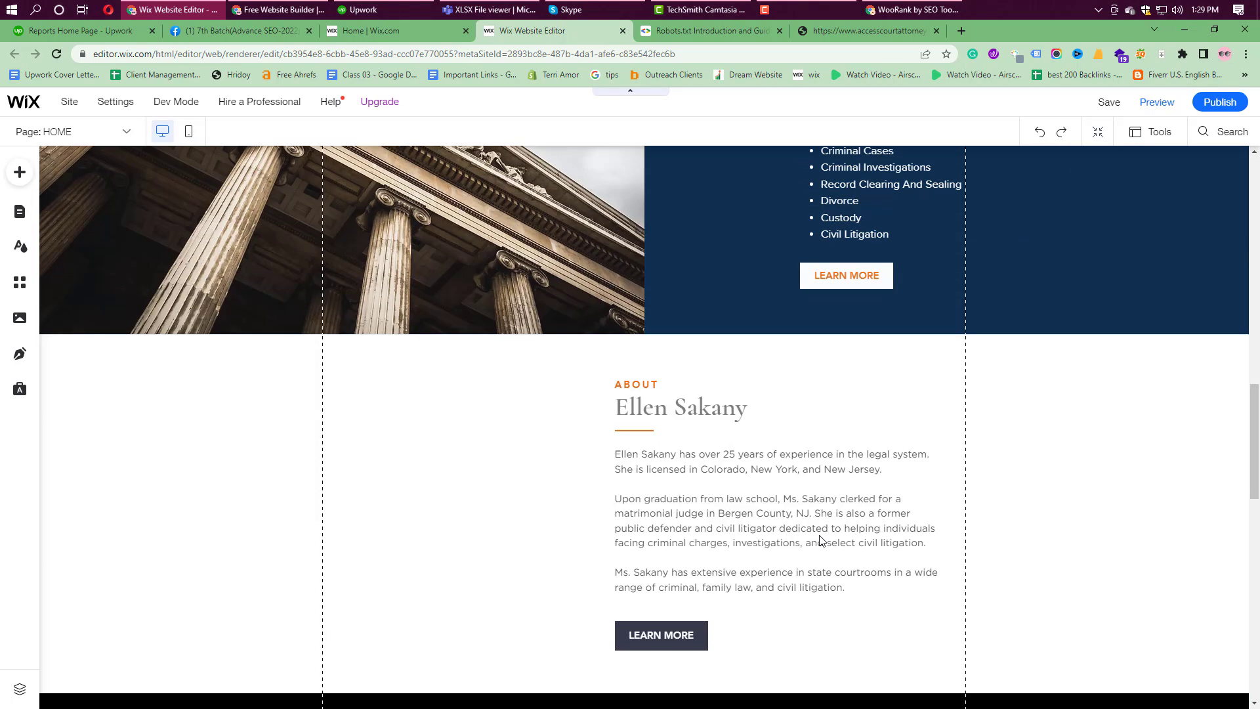
pyautogui.scroll(2, 356, 306)
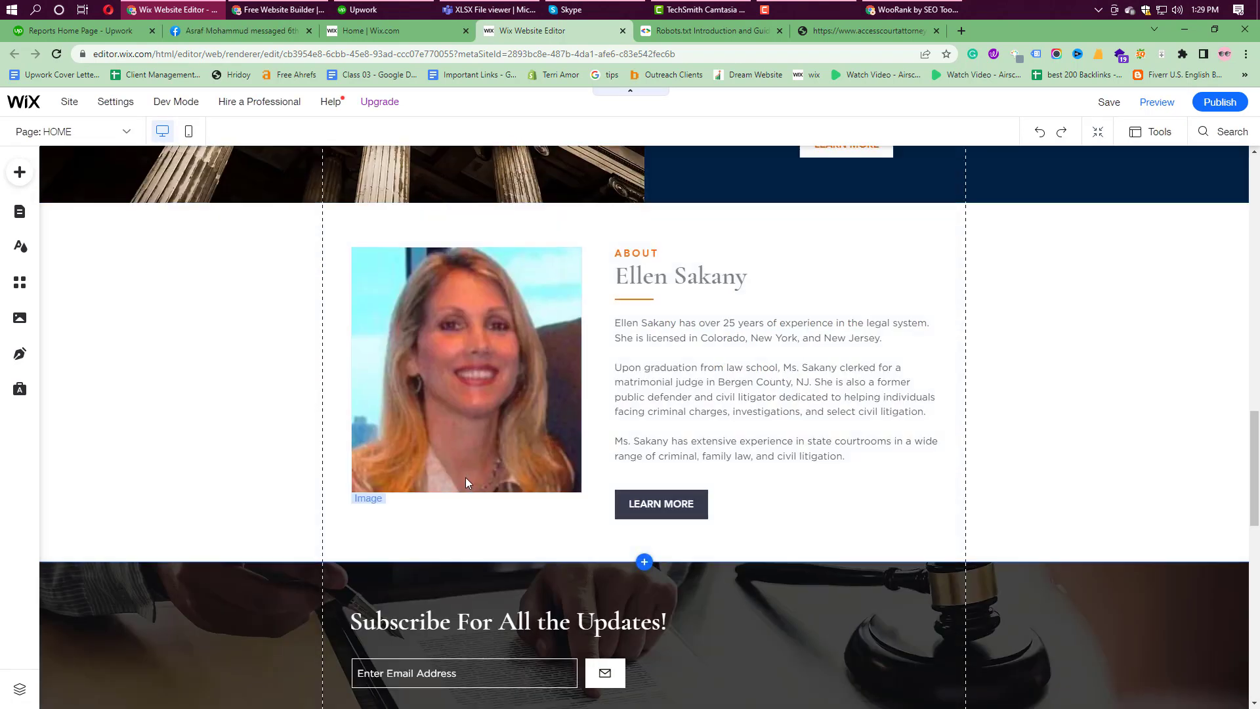
pyautogui.click(451, 405)
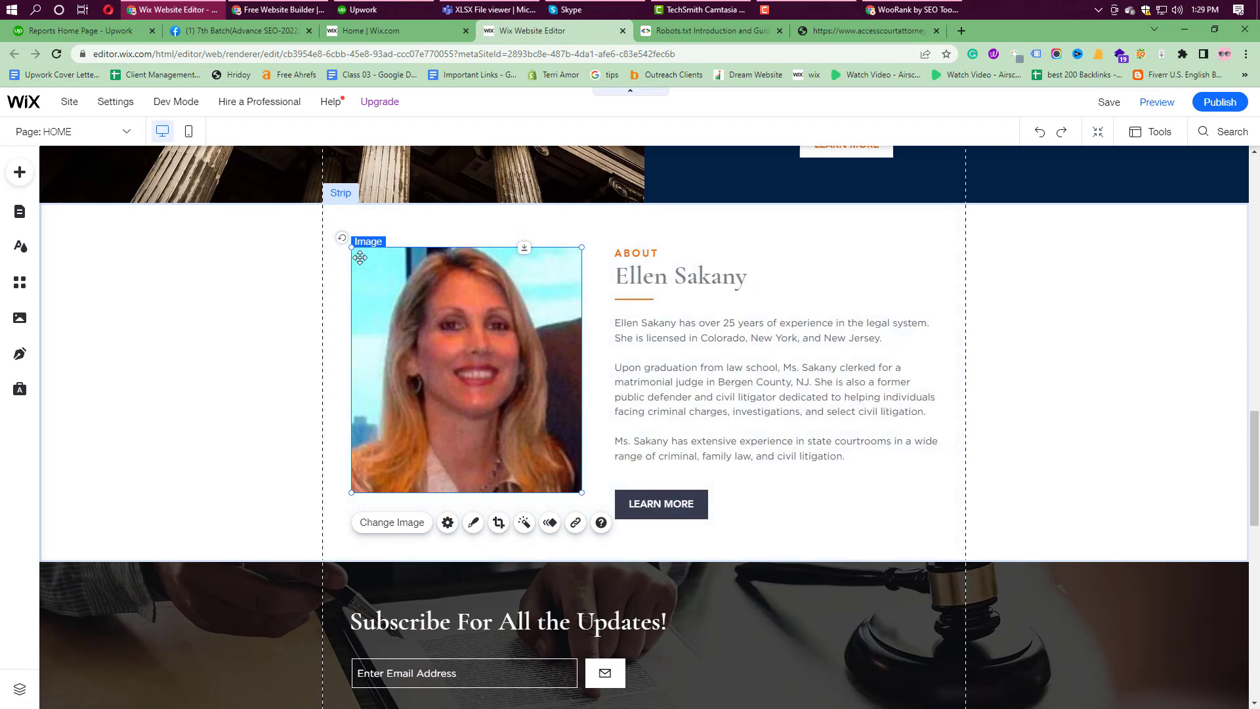
# Step: Replace the portrait's 'What's in the image?' alt text with the attorney's full name
pyautogui.click(447, 523)
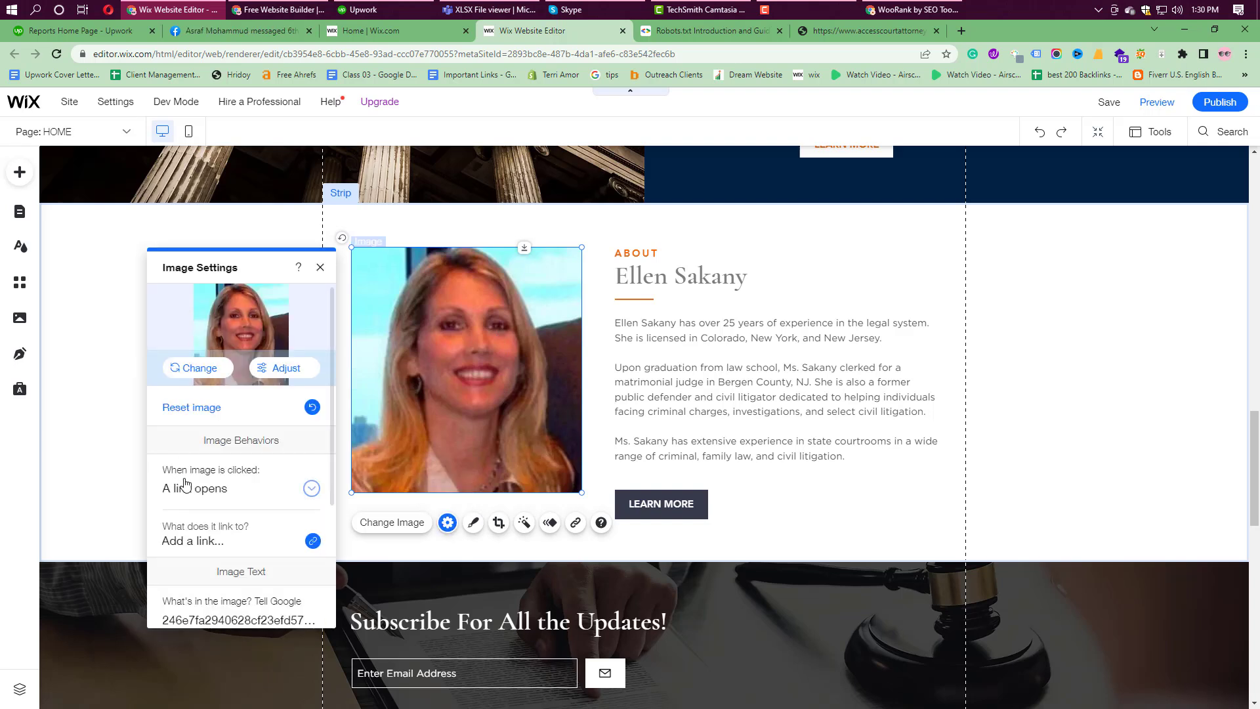
pyautogui.scroll(-1, 213, 494)
pyautogui.scroll(-1, 213, 495)
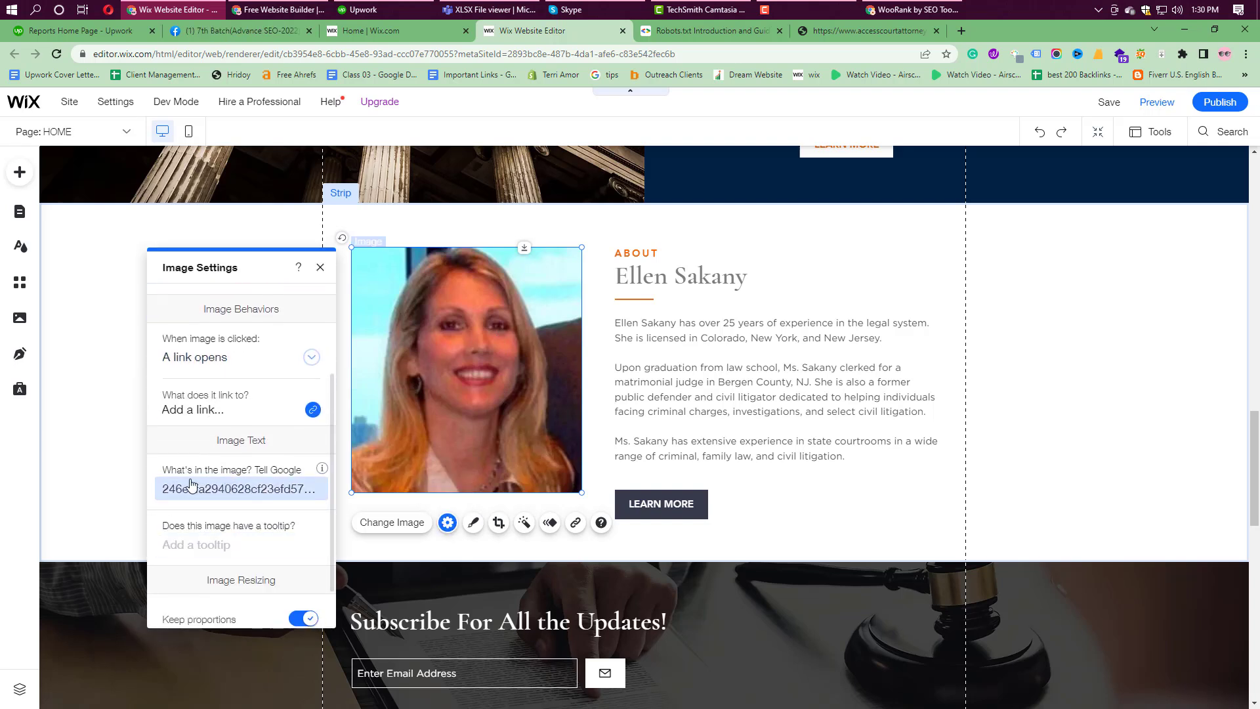
pyautogui.click(199, 487)
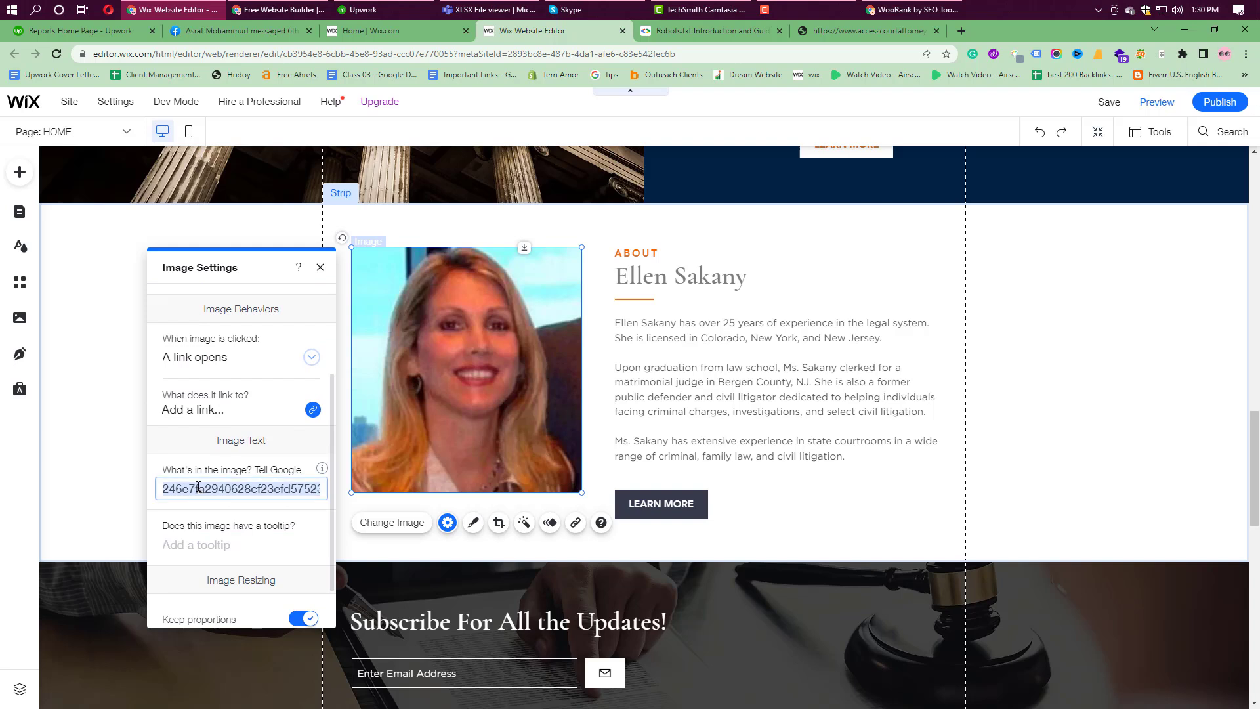
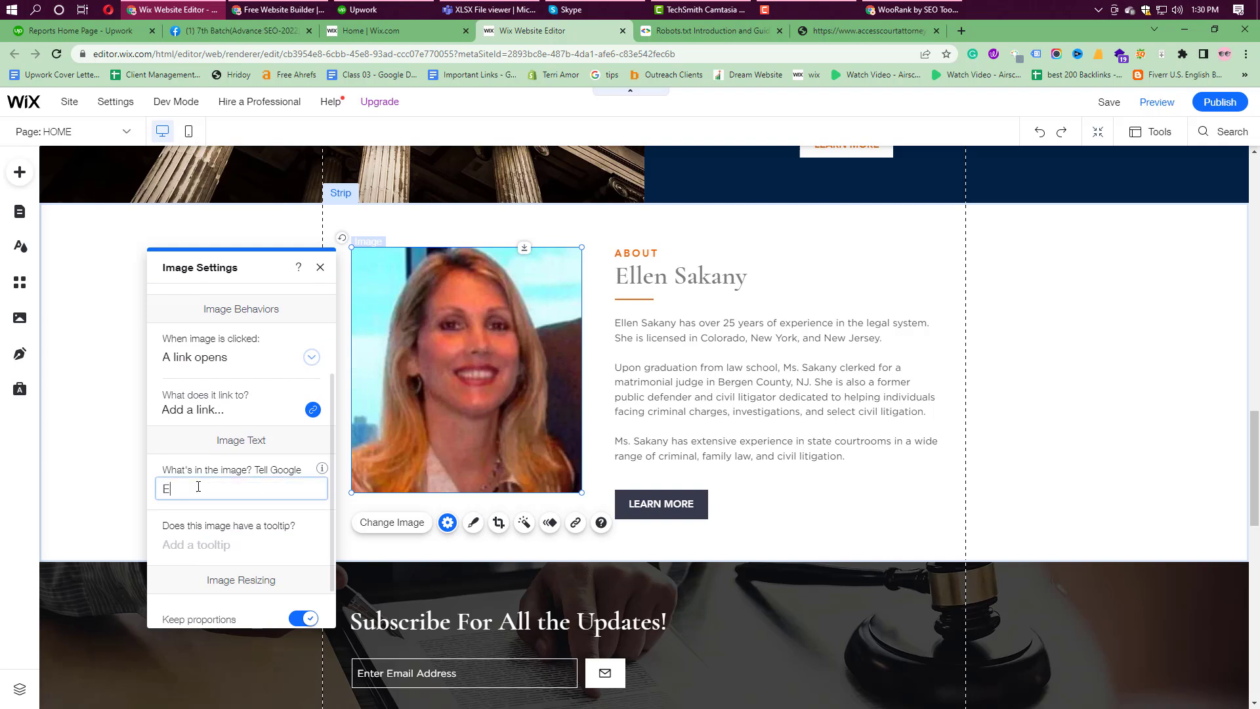
pyautogui.scroll(-1, 250, 482)
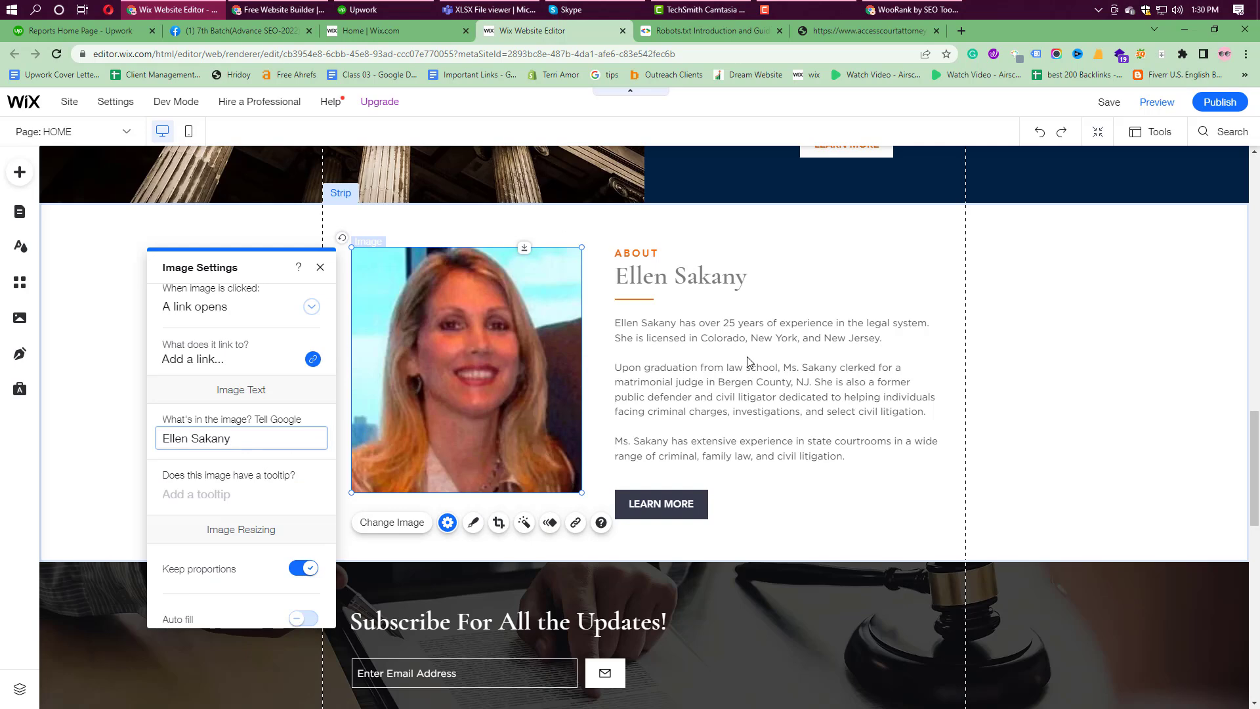
pyautogui.click(320, 267)
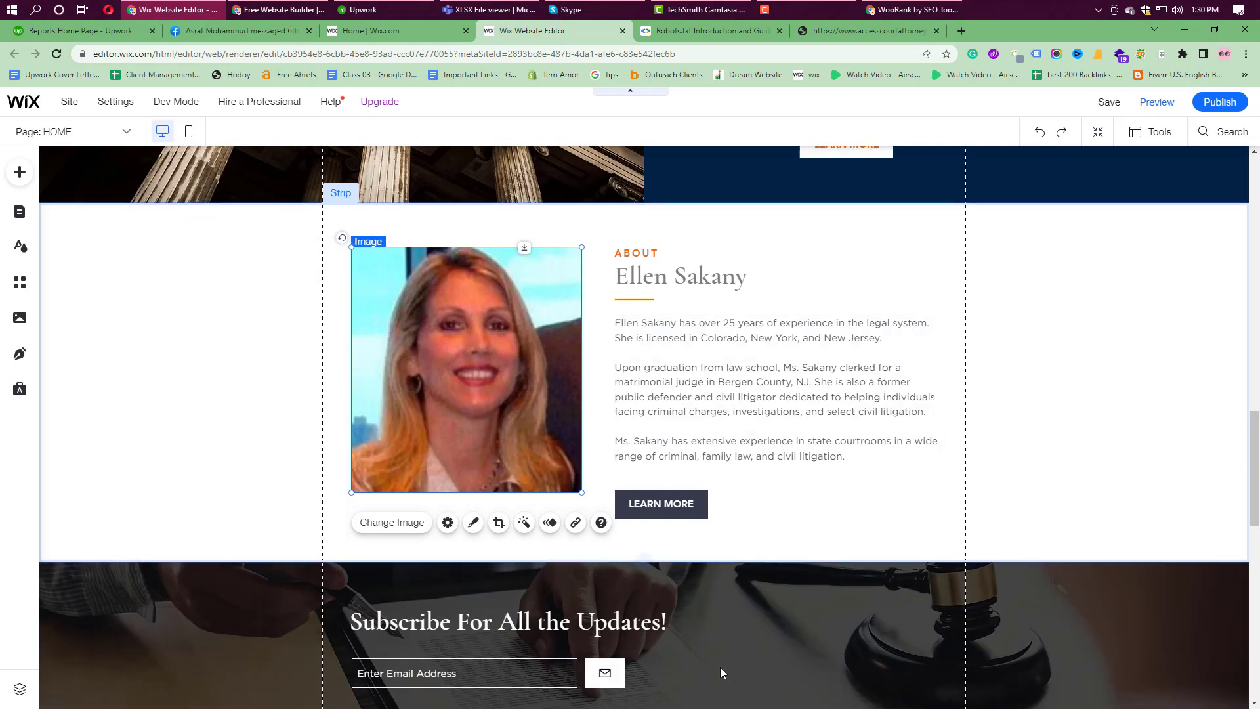